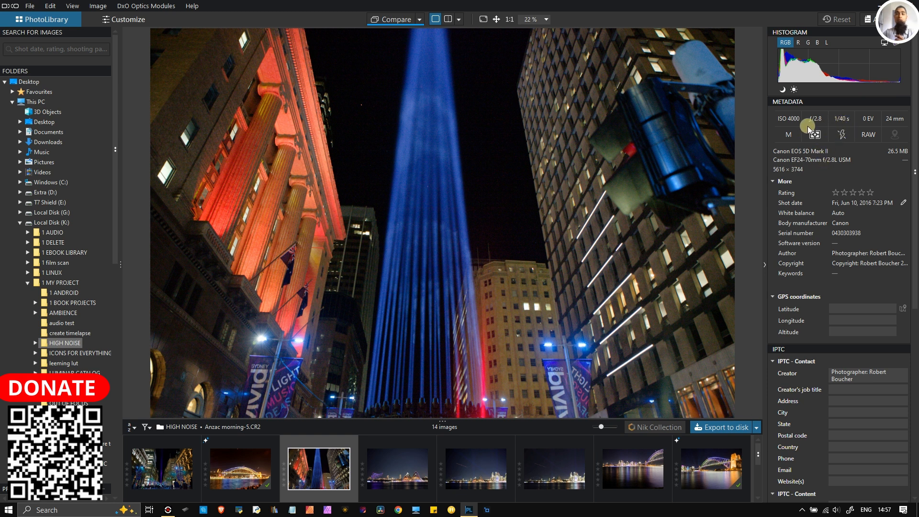
Examine the noise in the night sky and the blue light beam of Anzac morning-5.CR2 at high magnification.
{"action": "scroll", "coordinate": [378, 144], "scroll_direction": "up", "scroll_amount": 8}
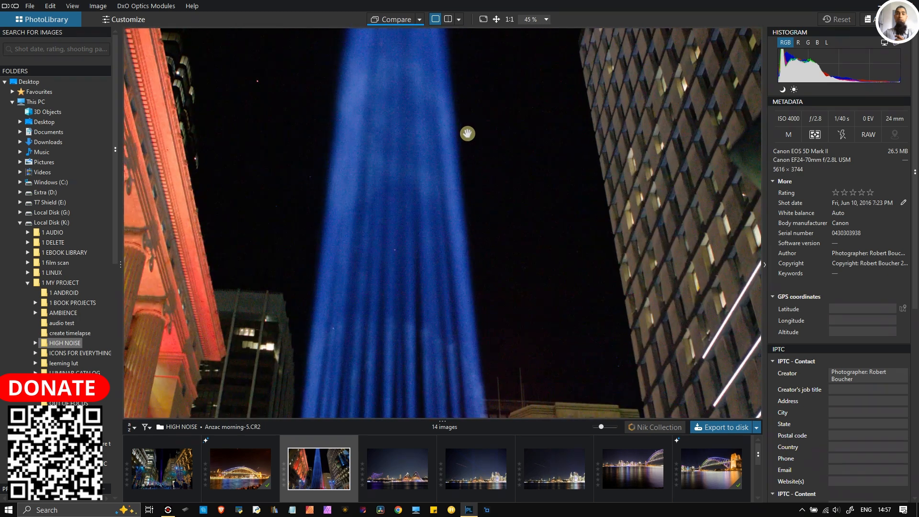
{"action": "scroll", "coordinate": [487, 152], "scroll_direction": "up", "scroll_amount": 2}
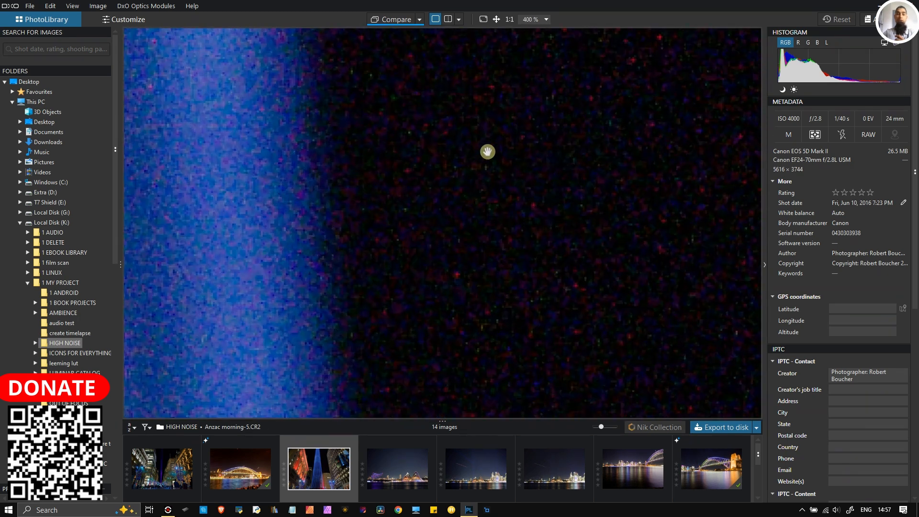
{"action": "scroll", "coordinate": [487, 151], "scroll_direction": "down", "scroll_amount": 8}
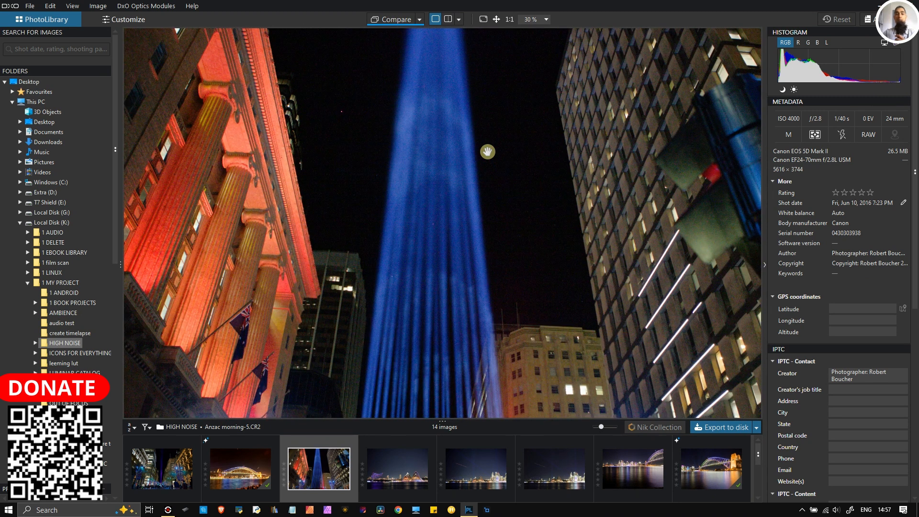
{"action": "scroll", "coordinate": [487, 152], "scroll_direction": "down", "scroll_amount": 2}
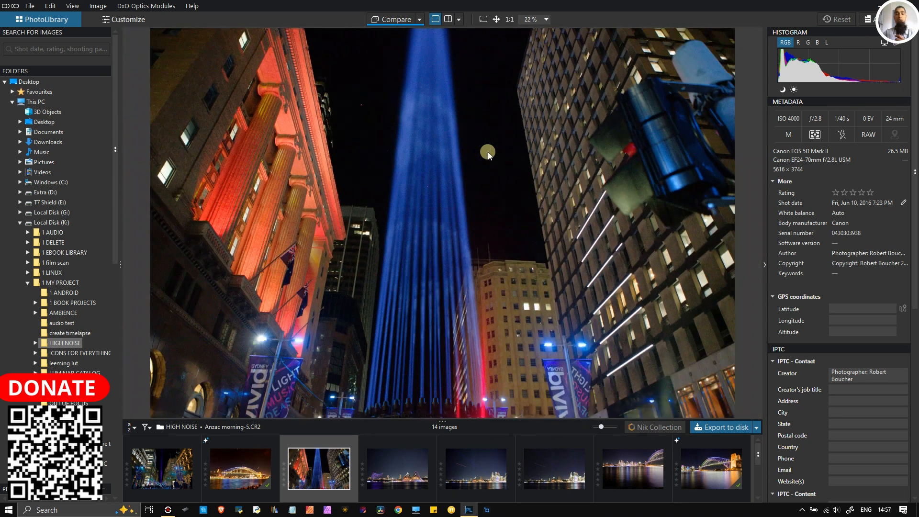
Open the photo for customizing, show the light corrections and enable the Exposure correction.
{"action": "left_click", "coordinate": [128, 19]}
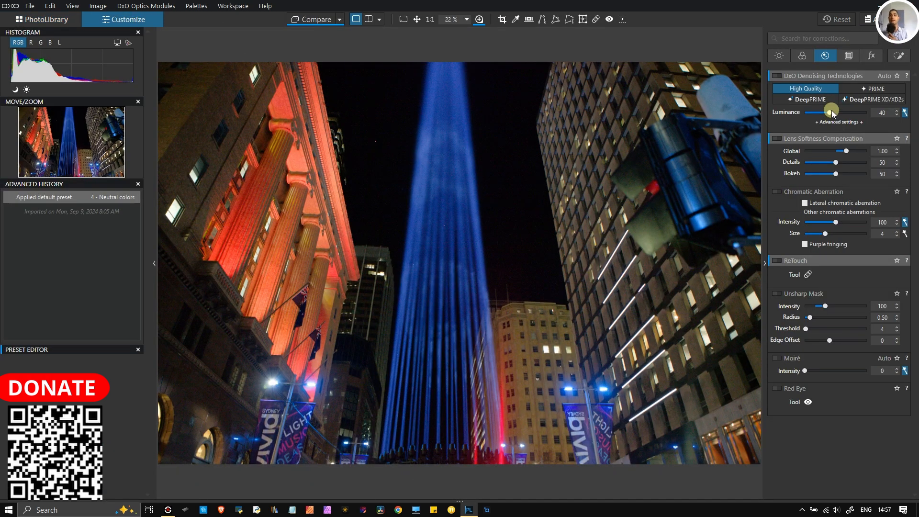
{"action": "left_click", "coordinate": [787, 54]}
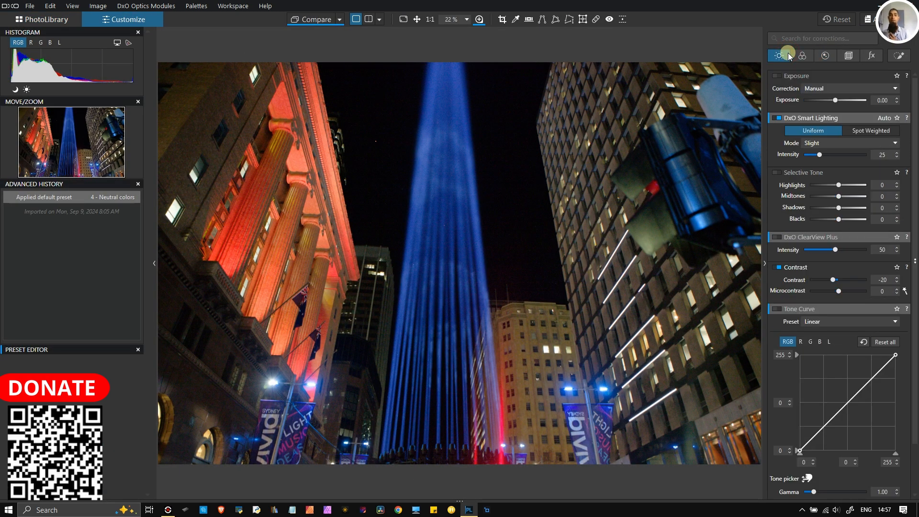
{"action": "left_click", "coordinate": [562, 314]}
{"action": "left_click", "coordinate": [777, 76]}
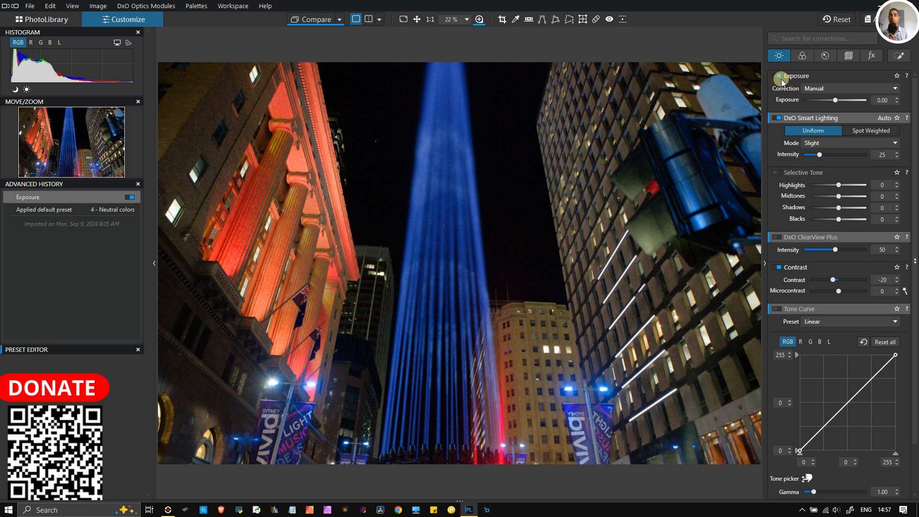
Compare the photo with DxO Smart Lighting off and on, leaving the correction enabled.
{"action": "left_click", "coordinate": [776, 118]}
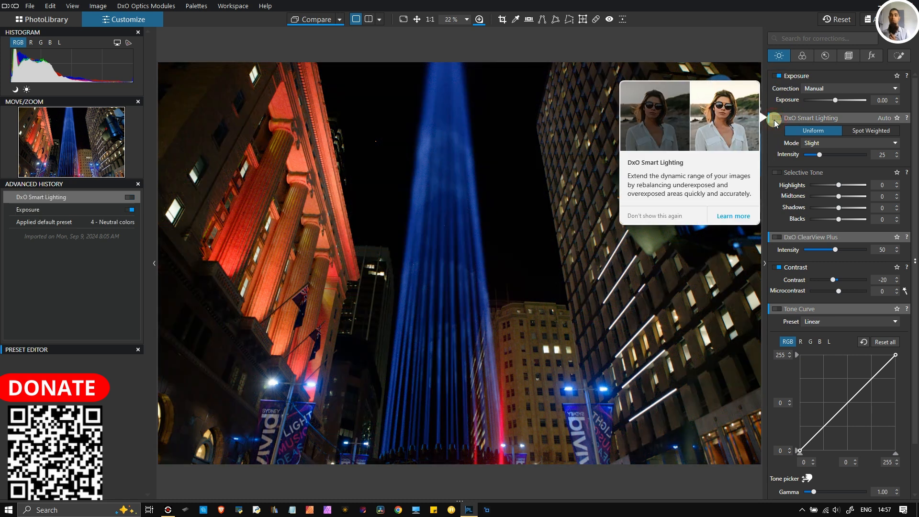
{"action": "left_click", "coordinate": [776, 119]}
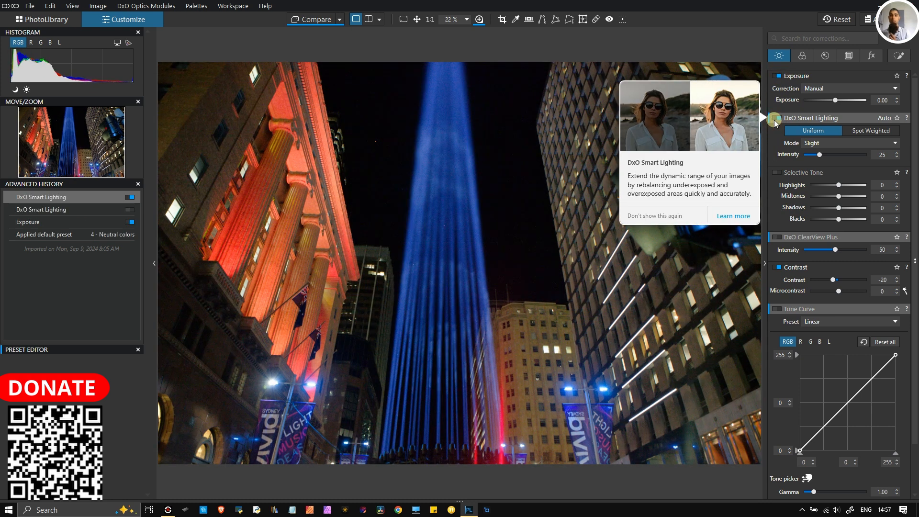
{"action": "left_click", "coordinate": [775, 118]}
{"action": "left_click", "coordinate": [775, 119]}
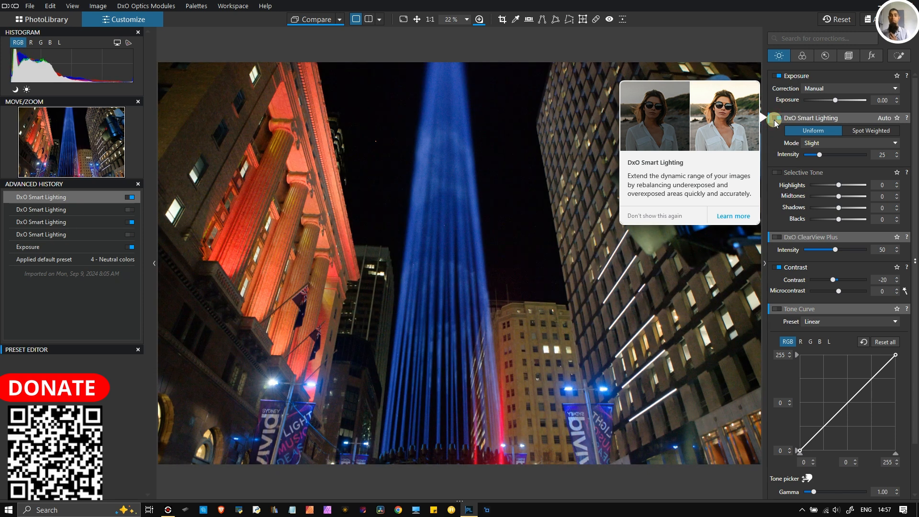
{"action": "left_click", "coordinate": [775, 119]}
{"action": "left_click", "coordinate": [775, 119]}
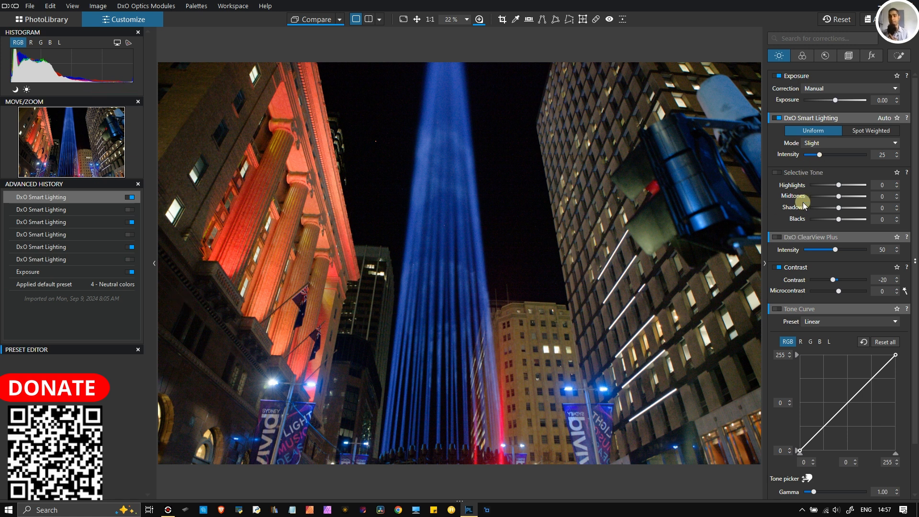
Enable DxO ClearView Plus and compare the photo with and without it, leaving the correction on.
{"action": "mouse_move", "coordinate": [777, 242]}
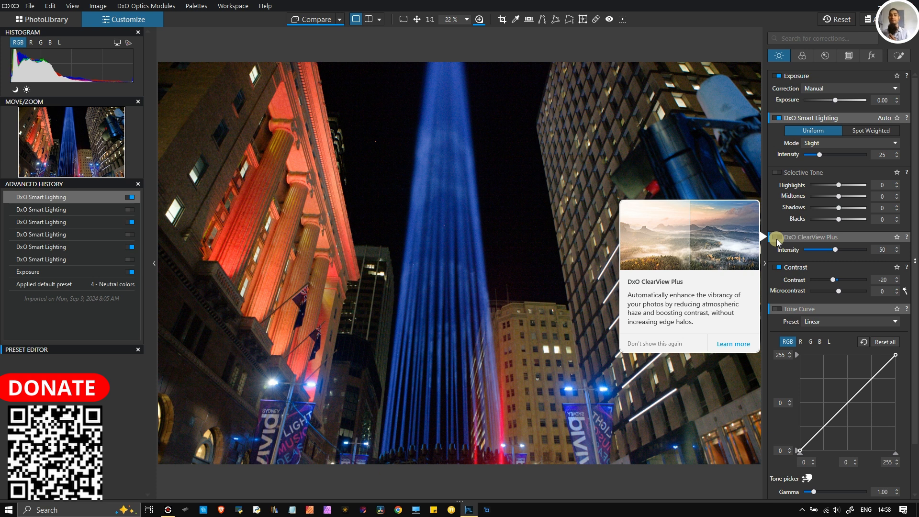
{"action": "left_click", "coordinate": [776, 237]}
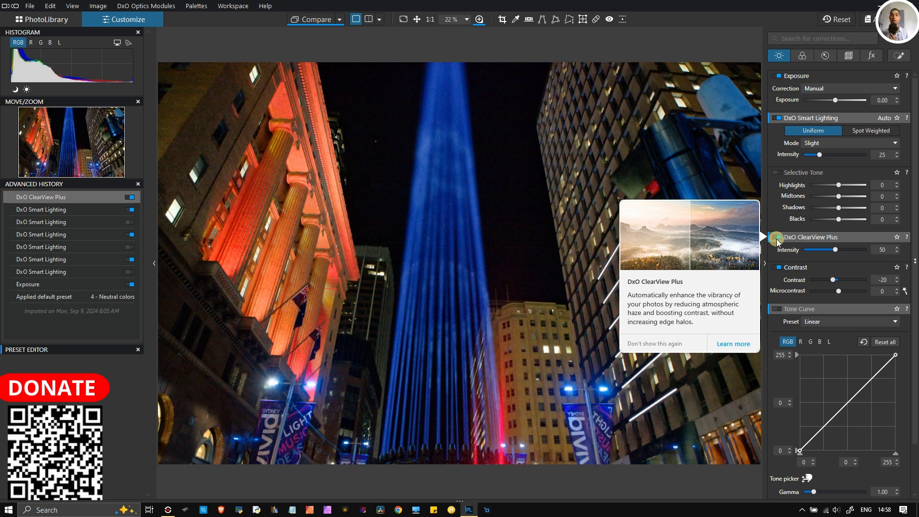
{"action": "left_click", "coordinate": [776, 237]}
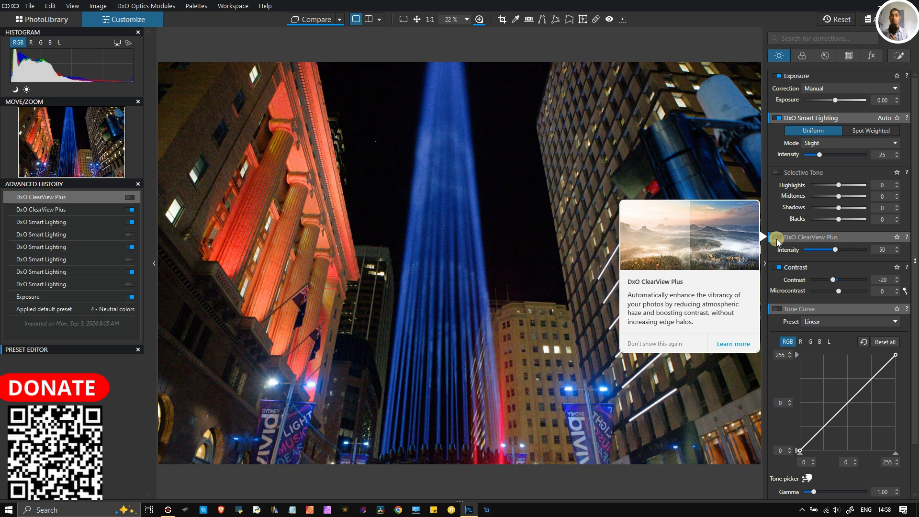
{"action": "left_click", "coordinate": [776, 237]}
{"action": "left_click", "coordinate": [776, 237]}
{"action": "left_click", "coordinate": [776, 237]}
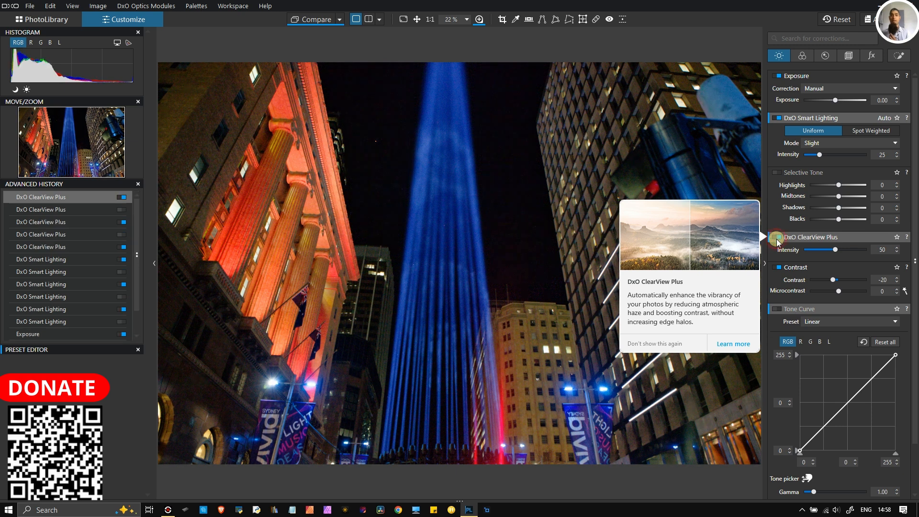
{"action": "left_click", "coordinate": [776, 238]}
{"action": "left_click", "coordinate": [776, 238]}
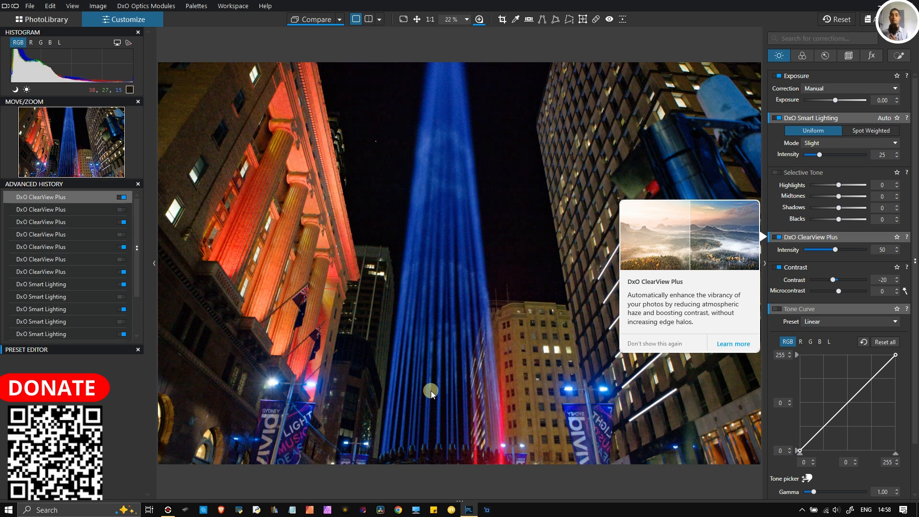
Examine the effect of DxO ClearView Plus on the light beam and sky close up, keeping the correction enabled.
{"action": "scroll", "coordinate": [416, 272], "scroll_direction": "up", "scroll_amount": 3}
{"action": "scroll", "coordinate": [428, 282], "scroll_direction": "up", "scroll_amount": 1}
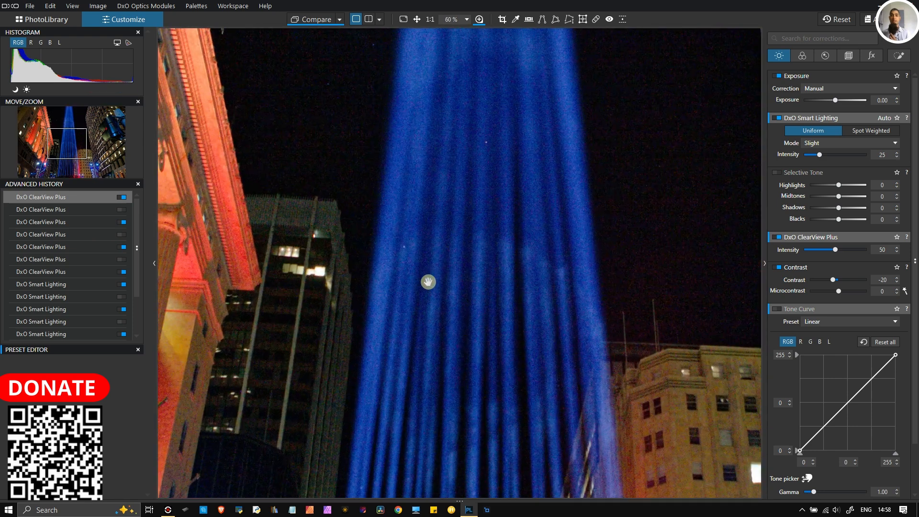
{"action": "left_click", "coordinate": [775, 237]}
{"action": "left_click", "coordinate": [775, 237]}
{"action": "left_click", "coordinate": [775, 237]}
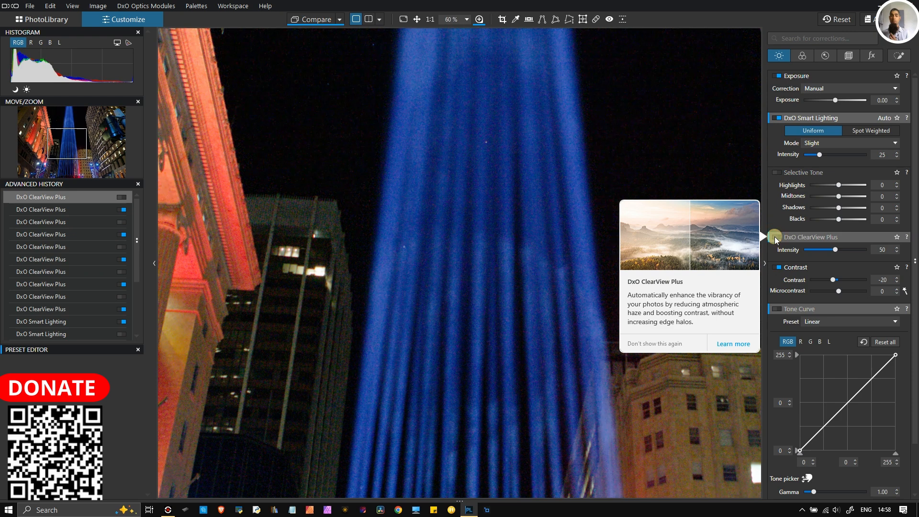
{"action": "left_click", "coordinate": [775, 237]}
{"action": "scroll", "coordinate": [488, 289], "scroll_direction": "down", "scroll_amount": 2}
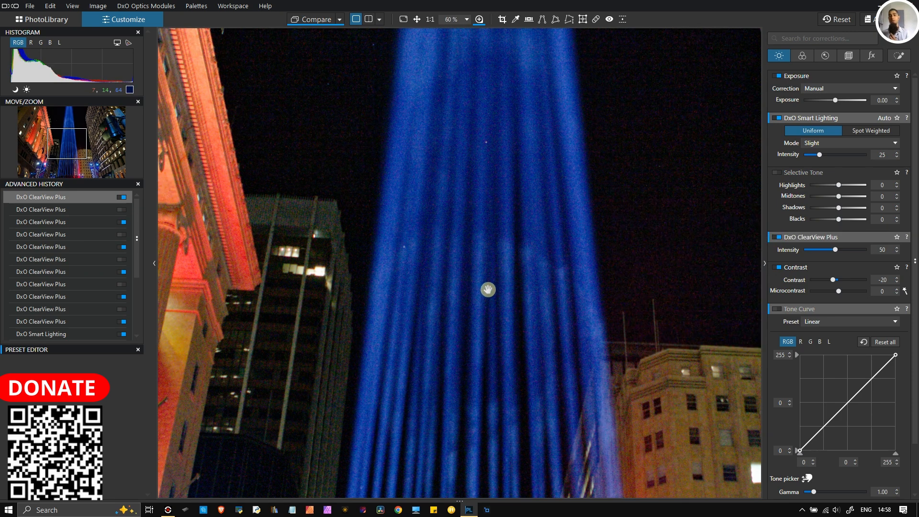
{"action": "scroll", "coordinate": [488, 289], "scroll_direction": "down", "scroll_amount": 1}
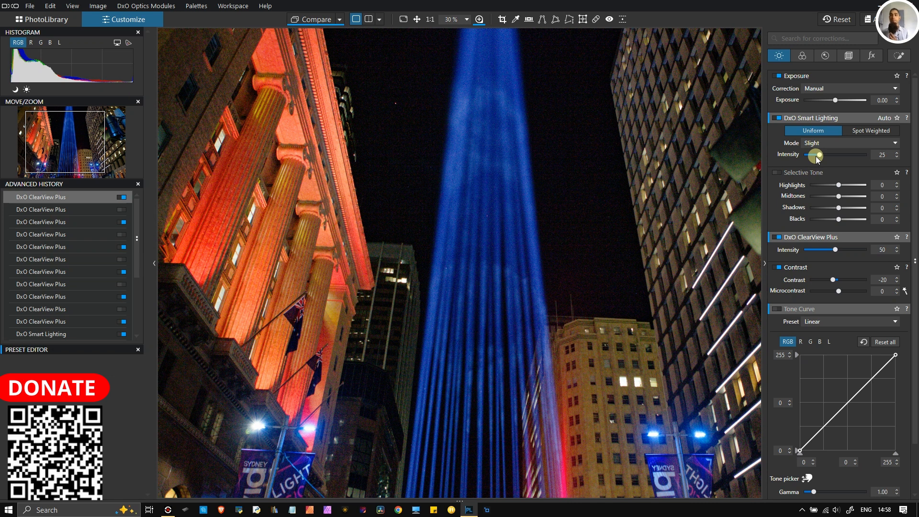
Set the DxO Smart Lighting intensity to 22 and enable the Tone Curve correction.
{"action": "left_click", "coordinate": [887, 120]}
{"action": "left_click", "coordinate": [887, 120]}
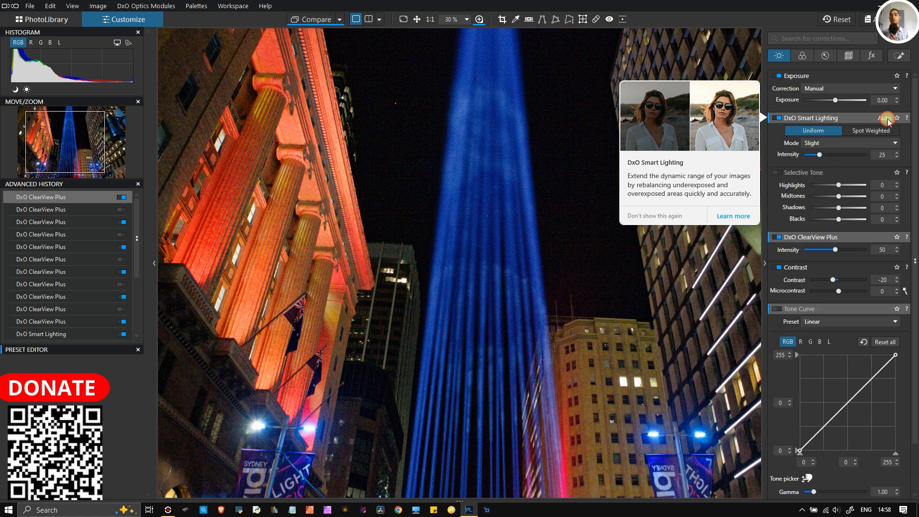
{"action": "left_click", "coordinate": [825, 142]}
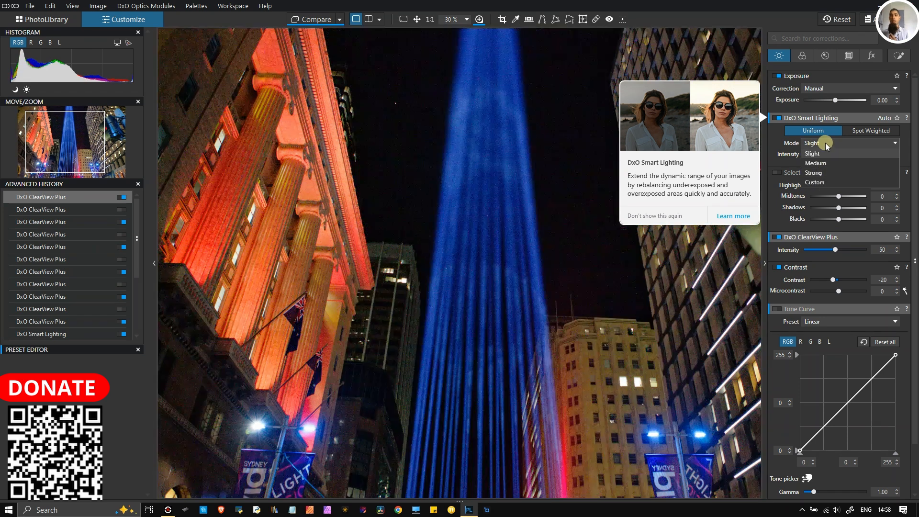
{"action": "left_click", "coordinate": [825, 144]}
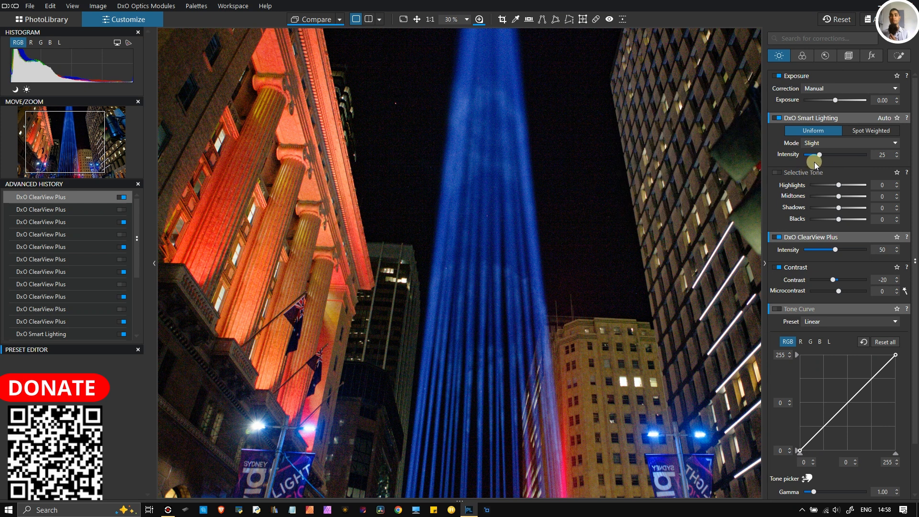
{"action": "mouse_move", "coordinate": [817, 156]}
{"action": "left_mouse_down"}
{"action": "mouse_move", "coordinate": [831, 158]}
{"action": "mouse_move", "coordinate": [819, 160]}
{"action": "left_mouse_up"}
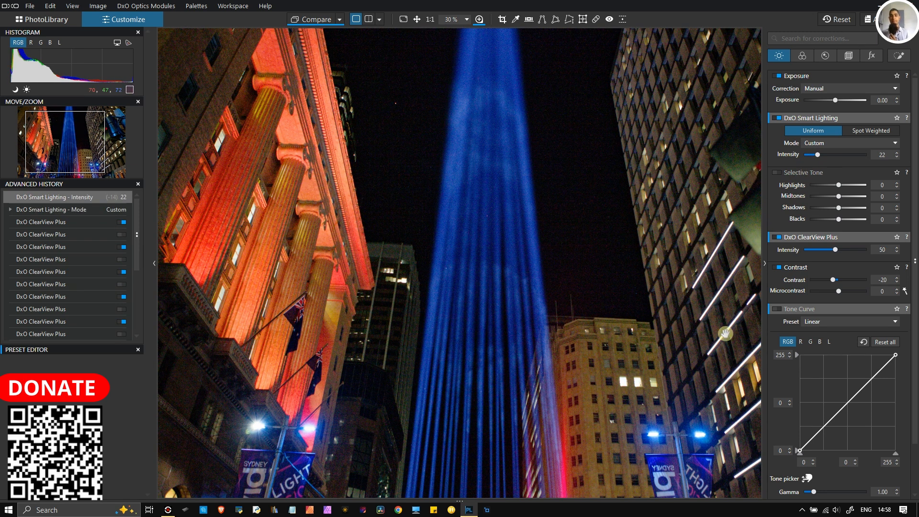
{"action": "left_click", "coordinate": [784, 314]}
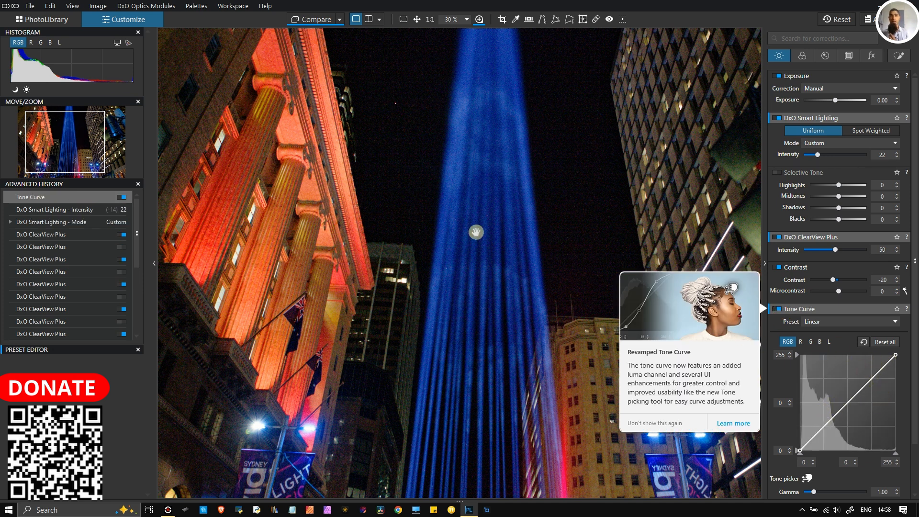
Check the photo for clipped areas with the clipping overlay in the PhotoLibrary view, then hide the overlay.
{"action": "left_click", "coordinate": [46, 19]}
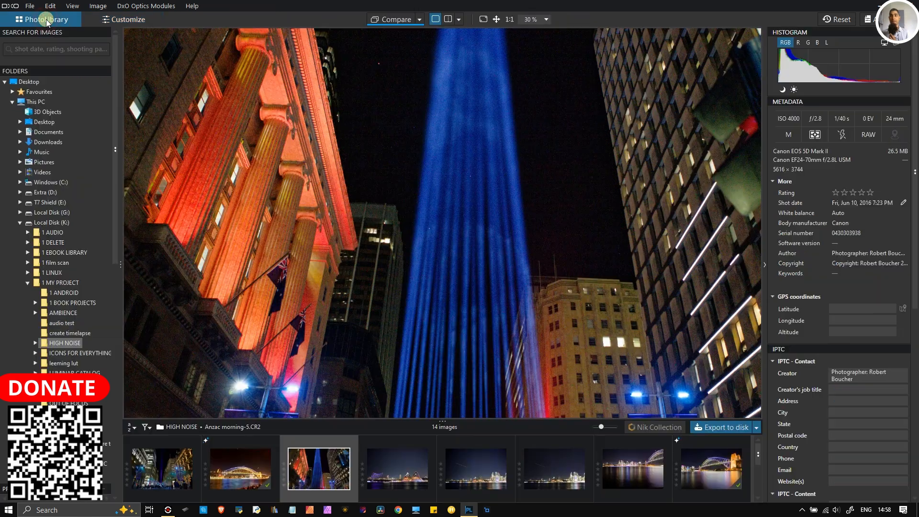
{"action": "left_click", "coordinate": [884, 44]}
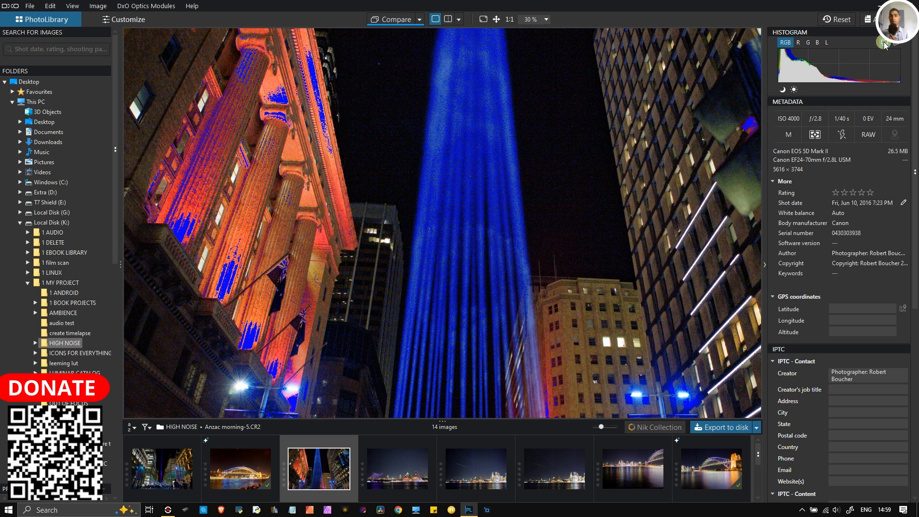
{"action": "left_click", "coordinate": [884, 44]}
Back in Customize, shape the luminance tone curve with points at input 208/output 227, 113/142 and 40/45.
{"action": "left_click", "coordinate": [126, 20]}
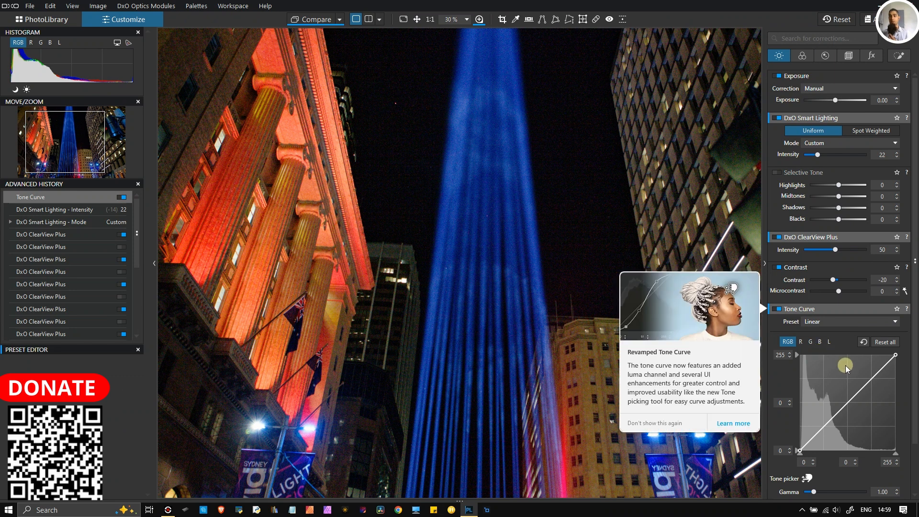
{"action": "left_click", "coordinate": [826, 343]}
{"action": "left_click_drag", "start_coordinate": [881, 368], "coordinate": [877, 365]}
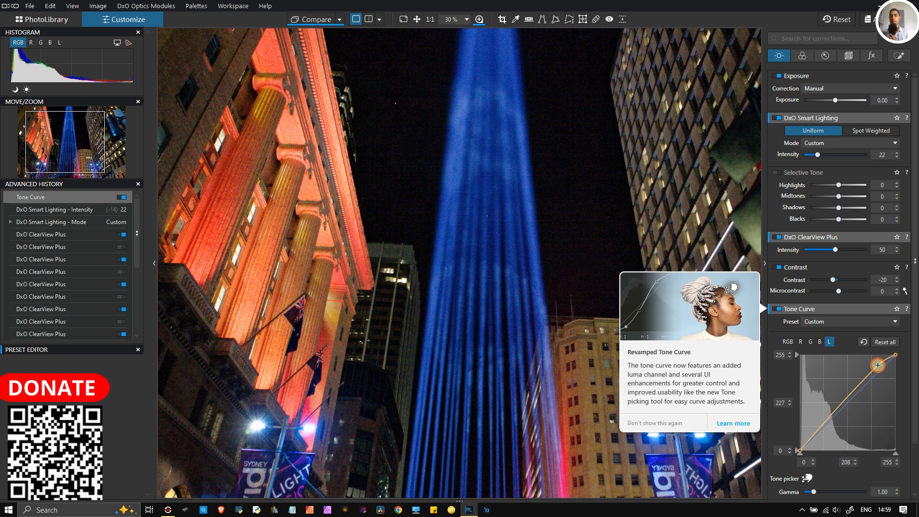
{"action": "left_click", "coordinate": [819, 429]}
{"action": "left_click_drag", "start_coordinate": [819, 429], "coordinate": [843, 396]}
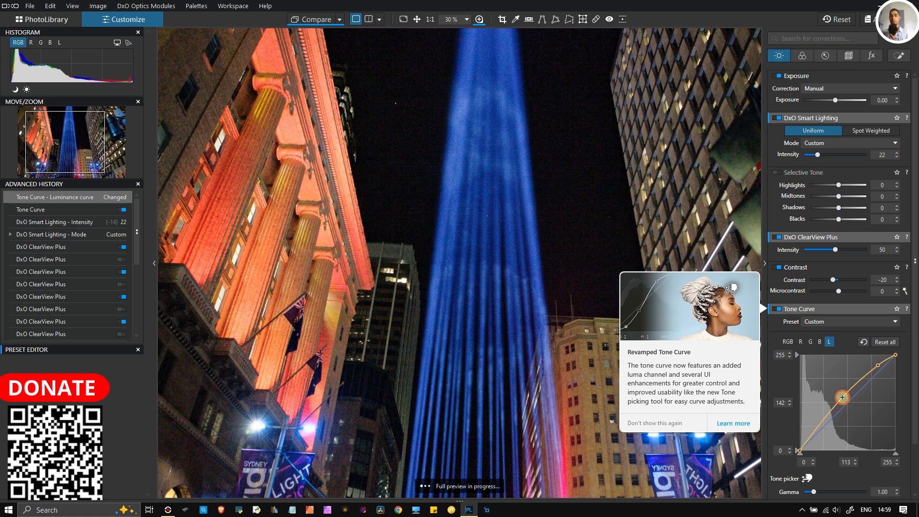
{"action": "left_click", "coordinate": [814, 431]}
{"action": "left_click_drag", "start_coordinate": [814, 432], "coordinate": [814, 433]}
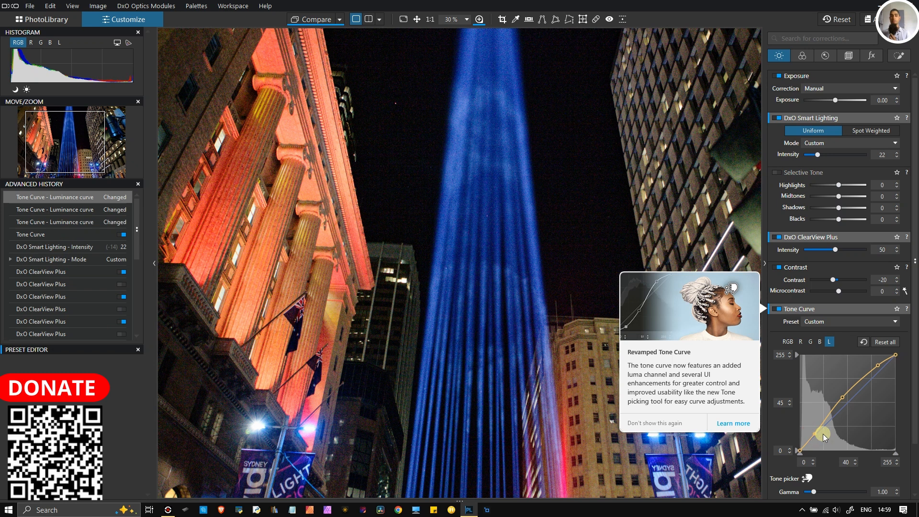
Compare the photo with the Tone Curve off and on, and lower the luminance curve's shadow point to input 42, output 38.
{"action": "left_click", "coordinate": [779, 308]}
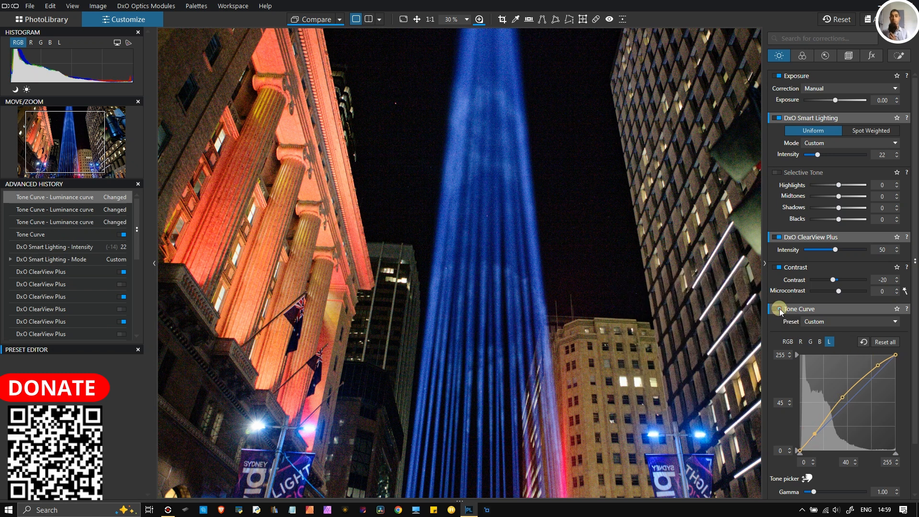
{"action": "left_click", "coordinate": [779, 308]}
{"action": "left_click", "coordinate": [779, 309]}
{"action": "left_click", "coordinate": [779, 308]}
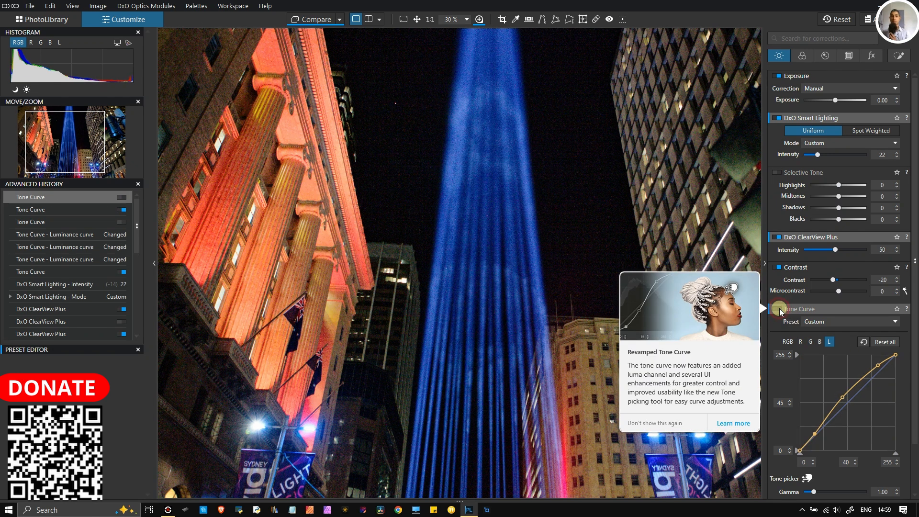
{"action": "left_click", "coordinate": [779, 309]}
{"action": "left_click", "coordinate": [779, 309]}
{"action": "left_click", "coordinate": [779, 308]}
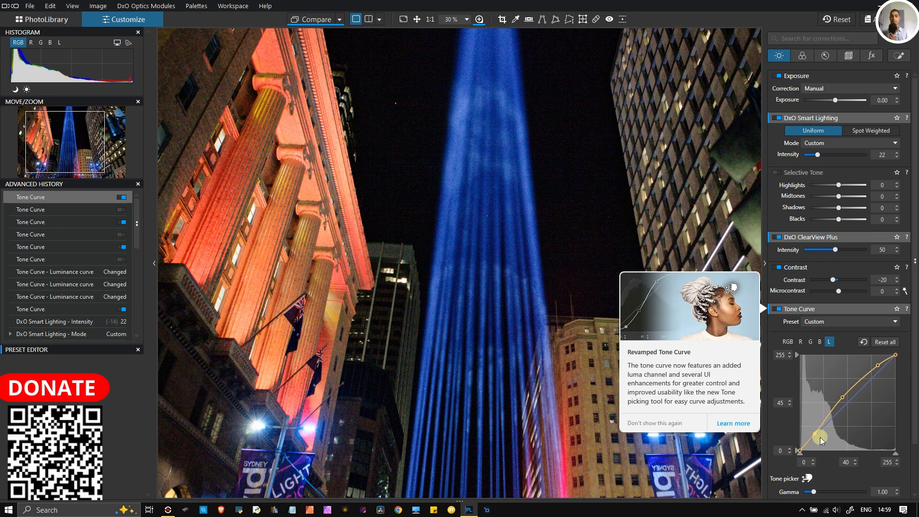
{"action": "left_click_drag", "start_coordinate": [815, 434], "coordinate": [815, 438]}
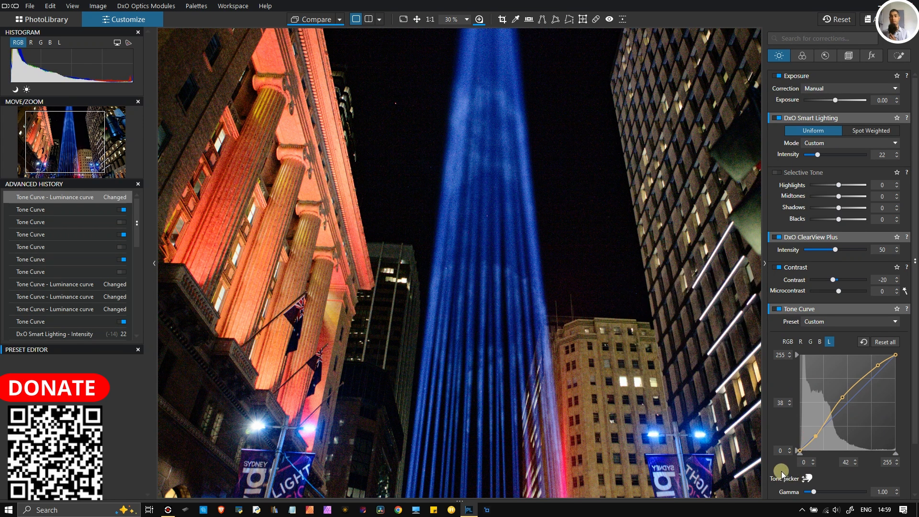
Enable the Vignetting correction for the photo below the Tone Curve settings.
{"action": "scroll", "coordinate": [783, 473], "scroll_direction": "down", "scroll_amount": 1}
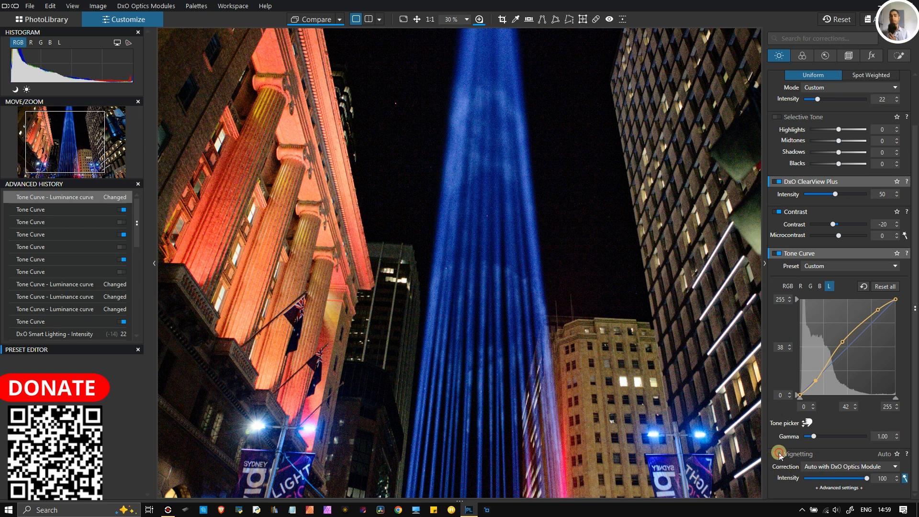
{"action": "left_click", "coordinate": [777, 453]}
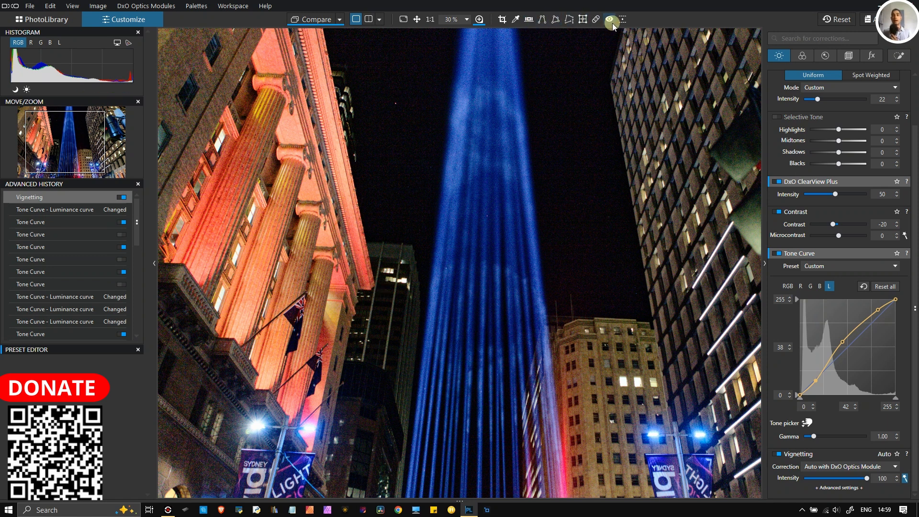
{"action": "left_click", "coordinate": [802, 58]}
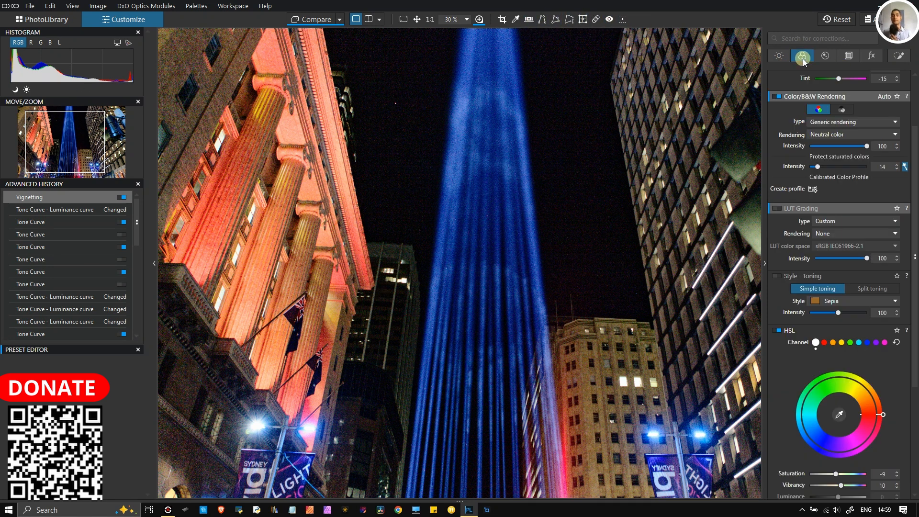
{"action": "left_click", "coordinate": [901, 58]}
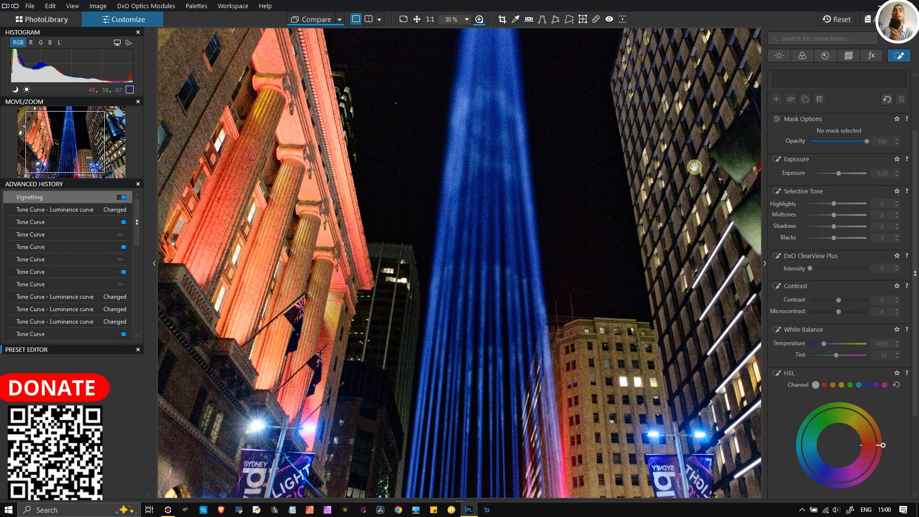
{"action": "scroll", "coordinate": [567, 230], "scroll_direction": "down", "scroll_amount": 2}
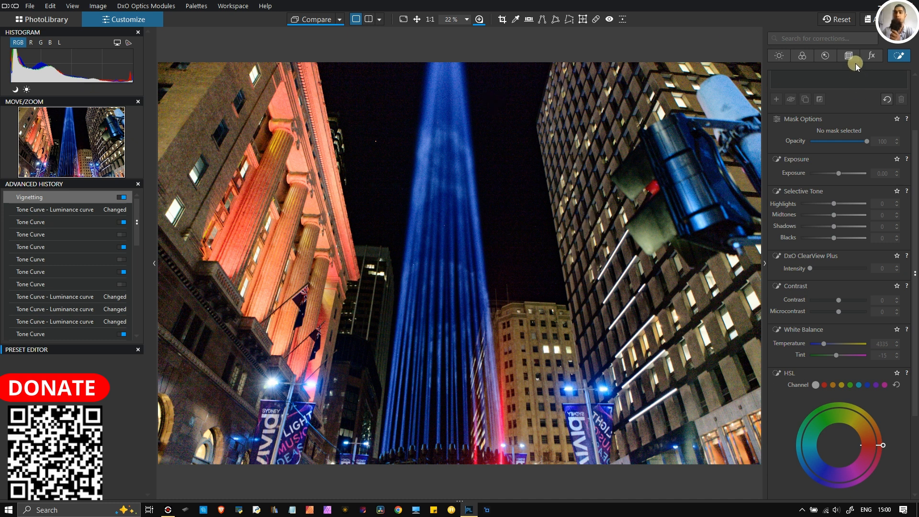
{"action": "left_click", "coordinate": [808, 60]}
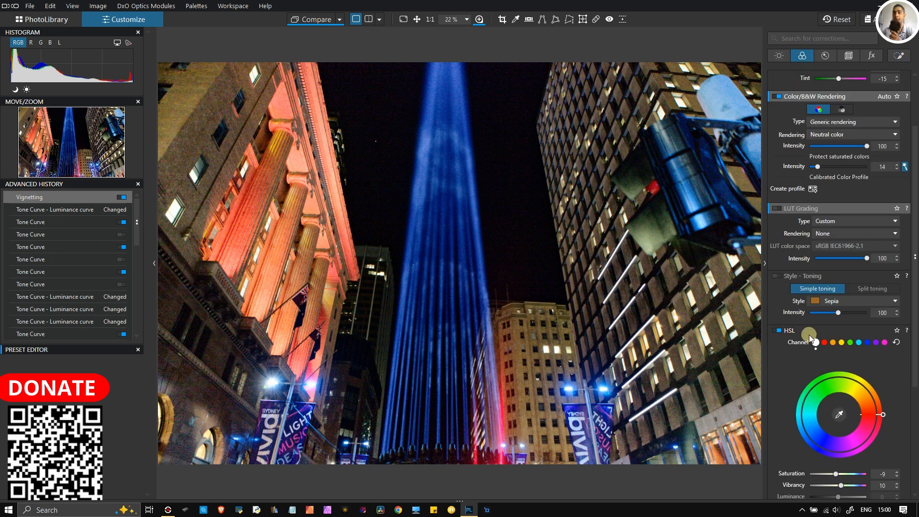
{"action": "scroll", "coordinate": [814, 443], "scroll_direction": "down", "scroll_amount": 2}
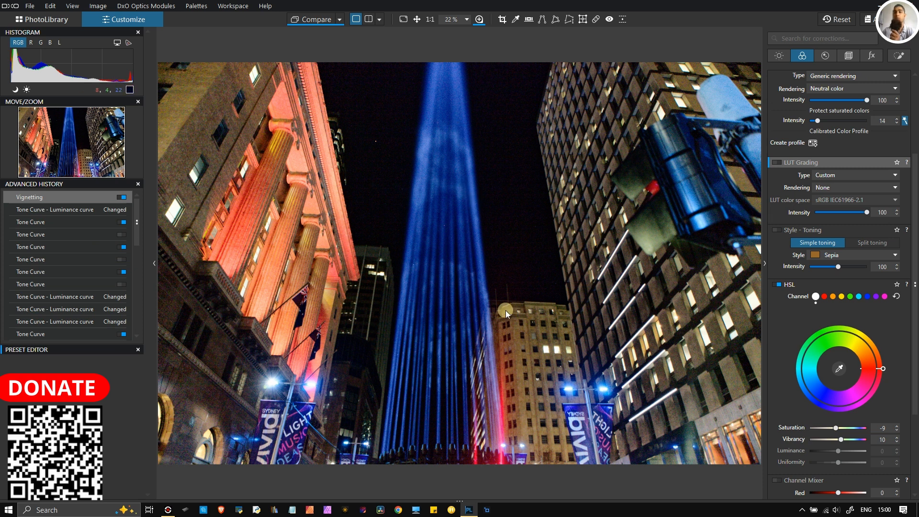
{"action": "left_click", "coordinate": [839, 370]}
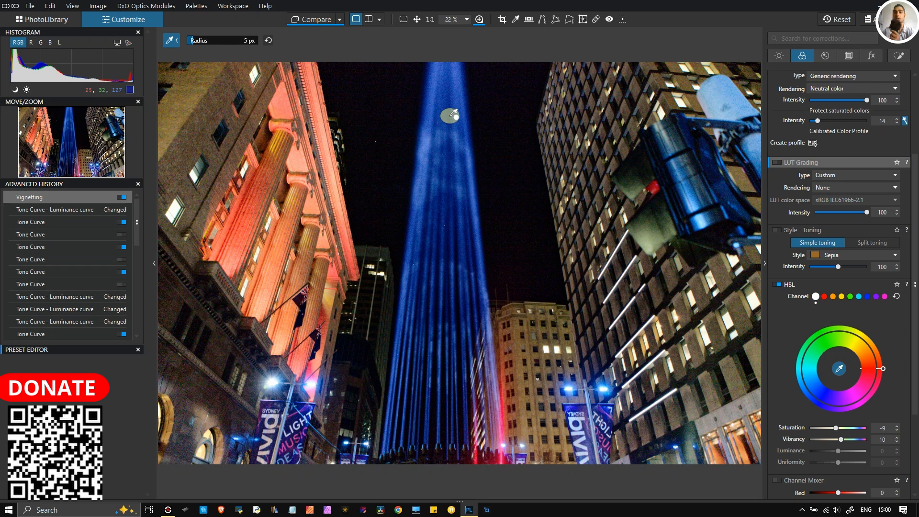
Try a Hue mask on the blue light beam with its hue range narrowed to 229–245 and outer limits 221–254, then delete it.
{"action": "left_click", "coordinate": [899, 56]}
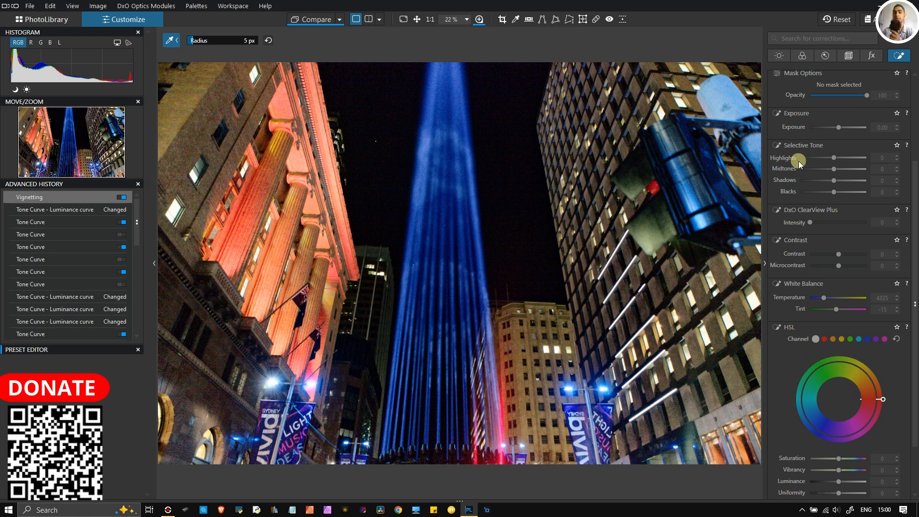
{"action": "scroll", "coordinate": [840, 168], "scroll_direction": "up", "scroll_amount": 3}
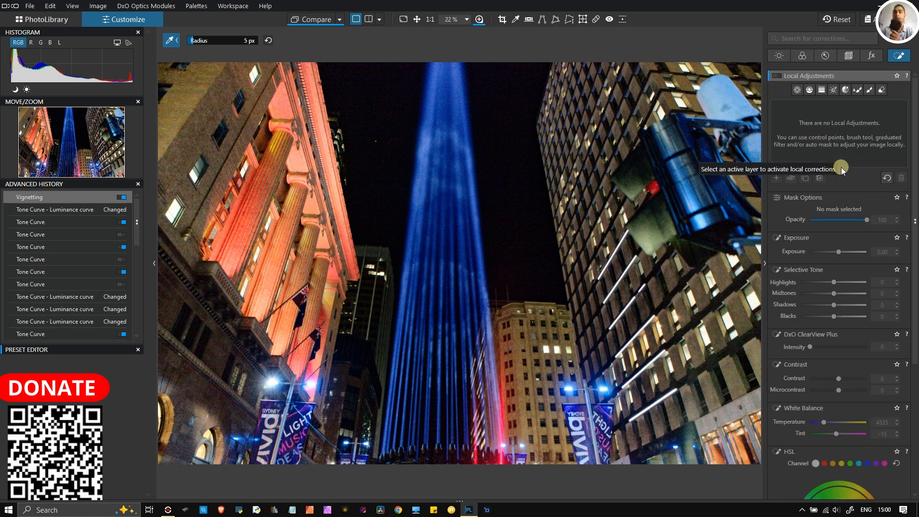
{"action": "left_click", "coordinate": [845, 90]}
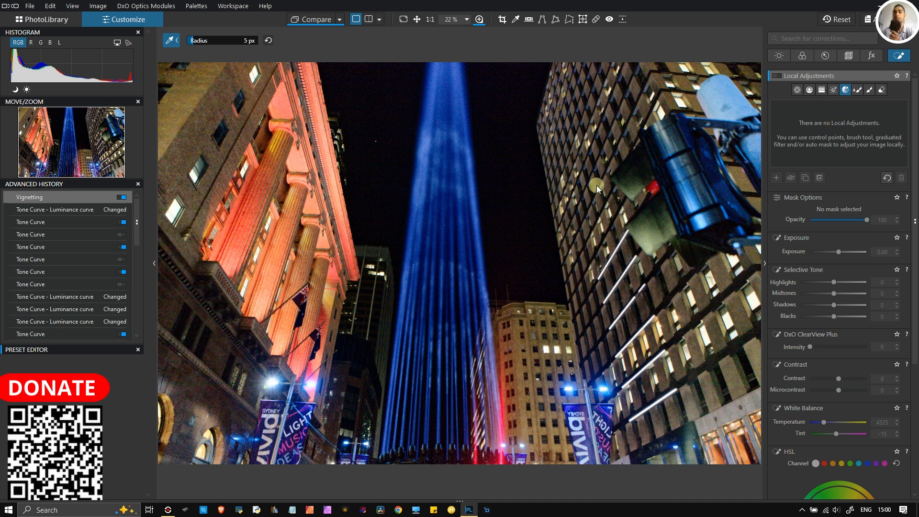
{"action": "left_click", "coordinate": [447, 86]}
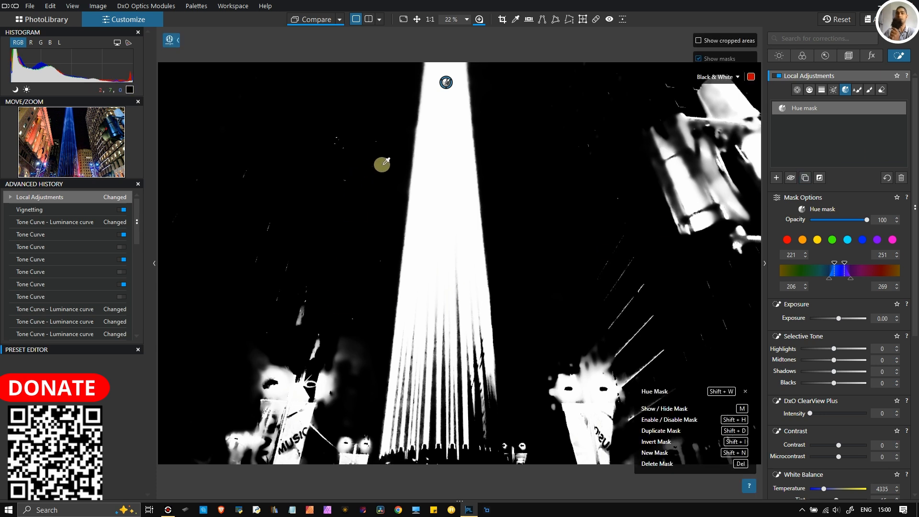
{"action": "left_click", "coordinate": [453, 98]}
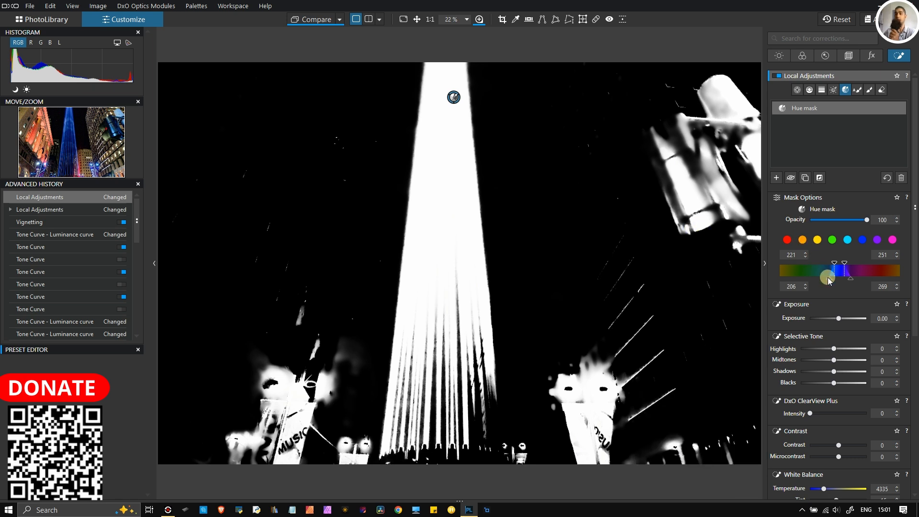
{"action": "left_click_drag", "start_coordinate": [830, 282], "coordinate": [841, 264]}
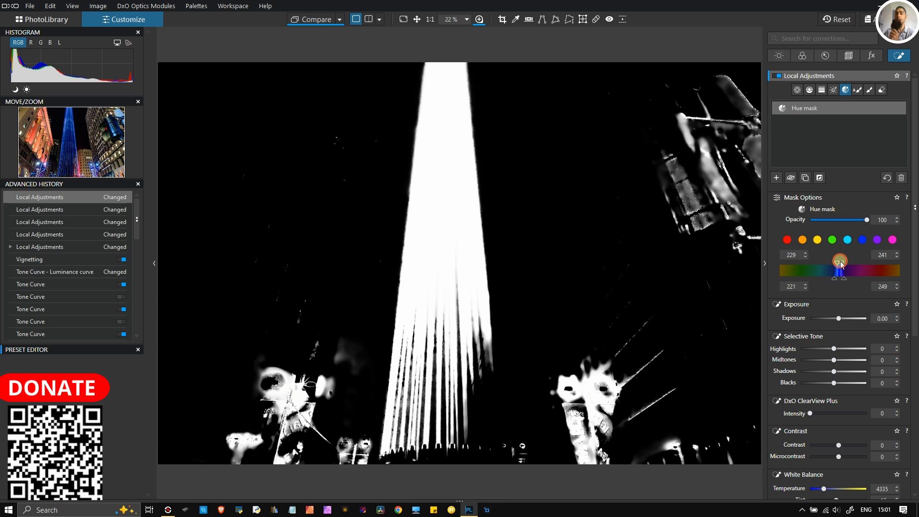
{"action": "left_click", "coordinate": [842, 265]}
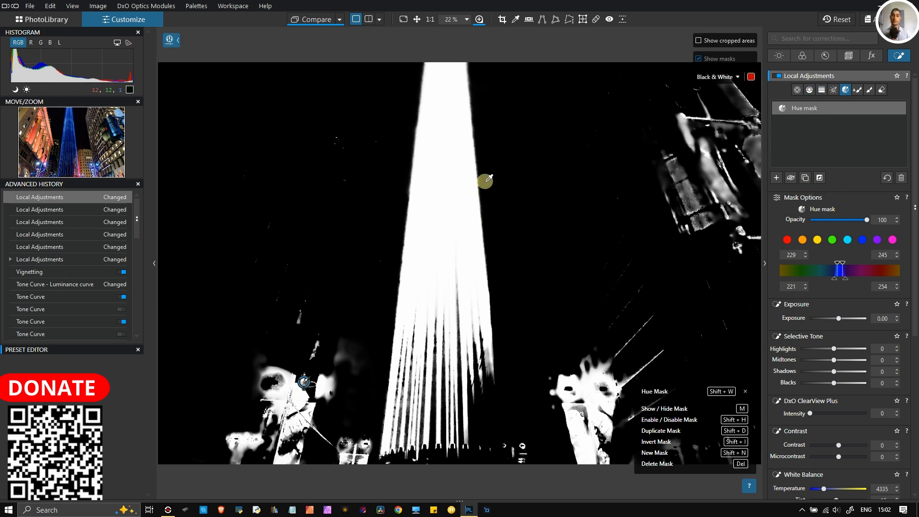
{"action": "key", "text": "Delete"}
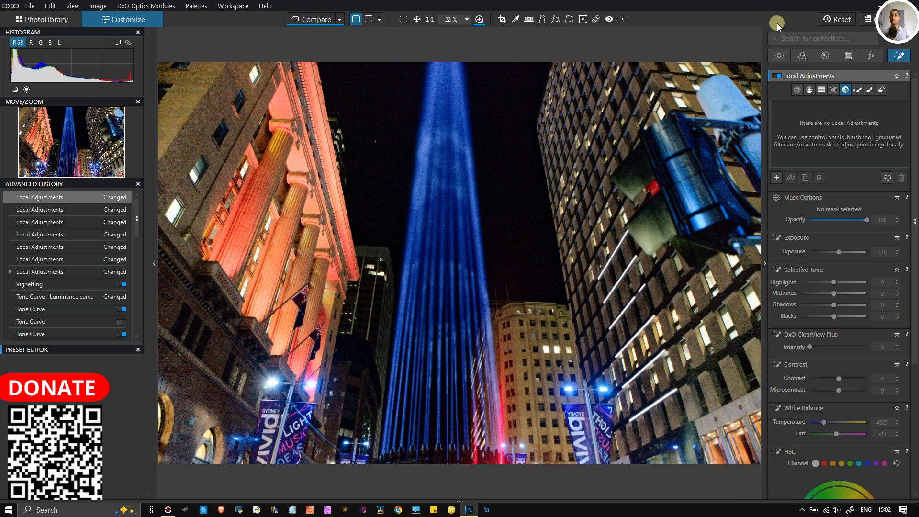
Create a new Hue mask from the blue light beam and erase its coverage of the street lamps, banners and spotlight around the beam.
{"action": "left_click", "coordinate": [849, 90]}
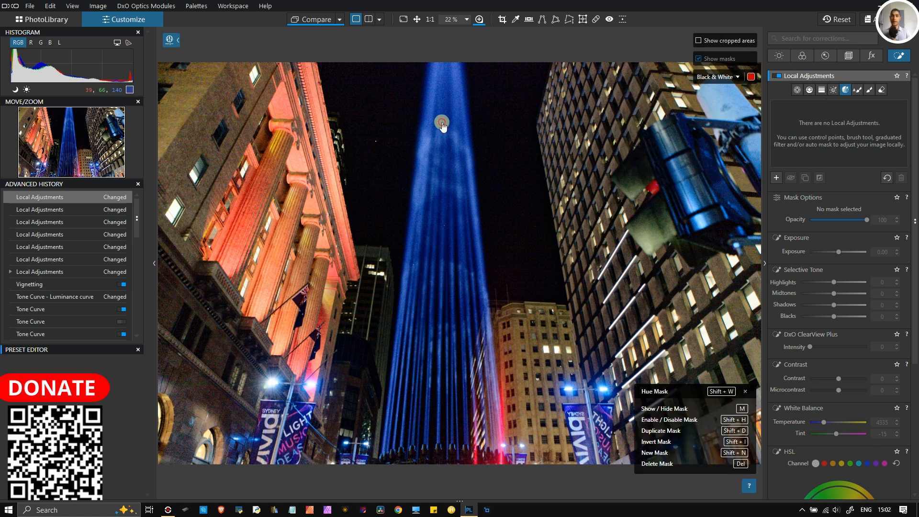
{"action": "left_click", "coordinate": [441, 124]}
{"action": "left_click", "coordinate": [883, 90]}
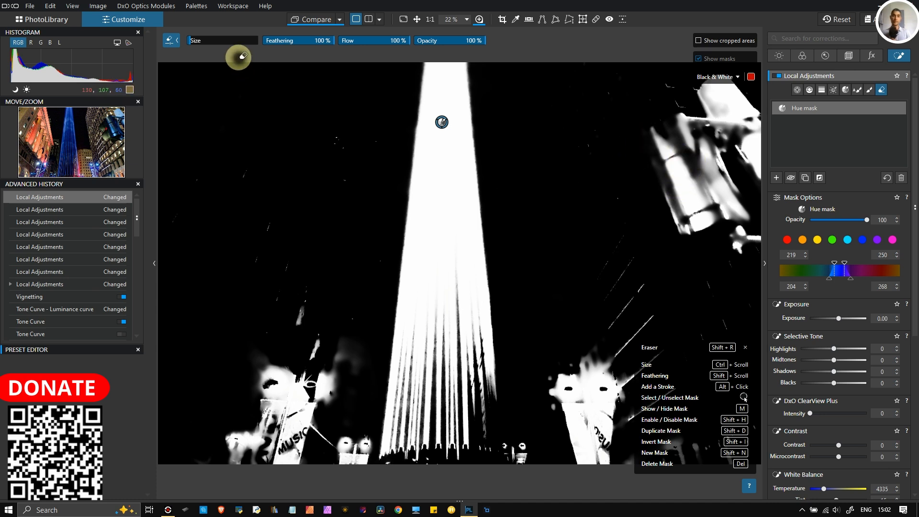
{"action": "left_click", "coordinate": [207, 43]}
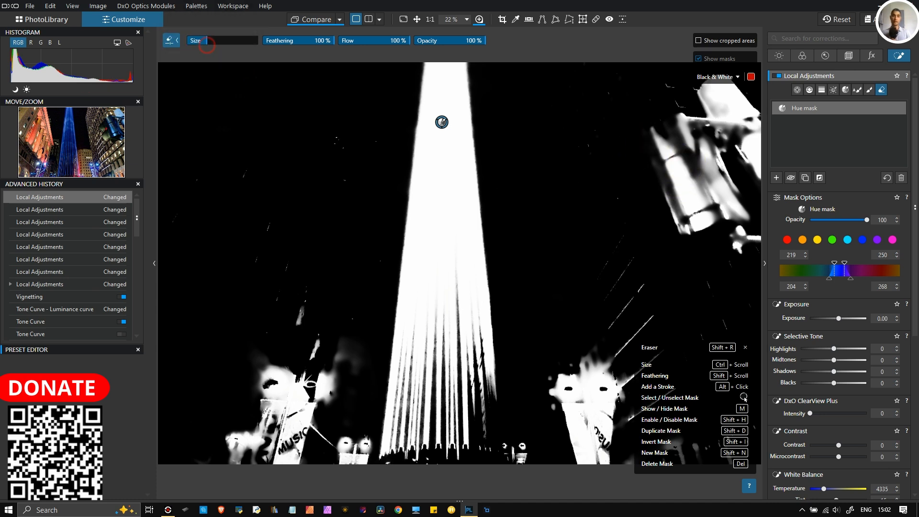
{"action": "mouse_move", "coordinate": [289, 407]}
{"action": "left_mouse_down"}
{"action": "mouse_move", "coordinate": [277, 373]}
{"action": "mouse_move", "coordinate": [248, 411]}
{"action": "mouse_move", "coordinate": [278, 417]}
{"action": "mouse_move", "coordinate": [318, 381]}
{"action": "mouse_move", "coordinate": [309, 340]}
{"action": "mouse_move", "coordinate": [288, 306]}
{"action": "mouse_move", "coordinate": [290, 406]}
{"action": "mouse_move", "coordinate": [306, 434]}
{"action": "mouse_move", "coordinate": [334, 456]}
{"action": "mouse_move", "coordinate": [337, 448]}
{"action": "mouse_move", "coordinate": [295, 440]}
{"action": "mouse_move", "coordinate": [335, 438]}
{"action": "left_mouse_up"}
{"action": "mouse_move", "coordinate": [549, 446]}
{"action": "left_mouse_down"}
{"action": "mouse_move", "coordinate": [577, 414]}
{"action": "mouse_move", "coordinate": [586, 372]}
{"action": "mouse_move", "coordinate": [594, 463]}
{"action": "mouse_move", "coordinate": [595, 452]}
{"action": "mouse_move", "coordinate": [587, 458]}
{"action": "mouse_move", "coordinate": [641, 374]}
{"action": "mouse_move", "coordinate": [651, 257]}
{"action": "mouse_move", "coordinate": [708, 101]}
{"action": "mouse_move", "coordinate": [699, 116]}
{"action": "mouse_move", "coordinate": [729, 195]}
{"action": "mouse_move", "coordinate": [723, 236]}
{"action": "mouse_move", "coordinate": [746, 173]}
{"action": "mouse_move", "coordinate": [735, 125]}
{"action": "mouse_move", "coordinate": [722, 335]}
{"action": "mouse_move", "coordinate": [676, 446]}
{"action": "mouse_move", "coordinate": [723, 423]}
{"action": "mouse_move", "coordinate": [699, 310]}
{"action": "left_mouse_up"}
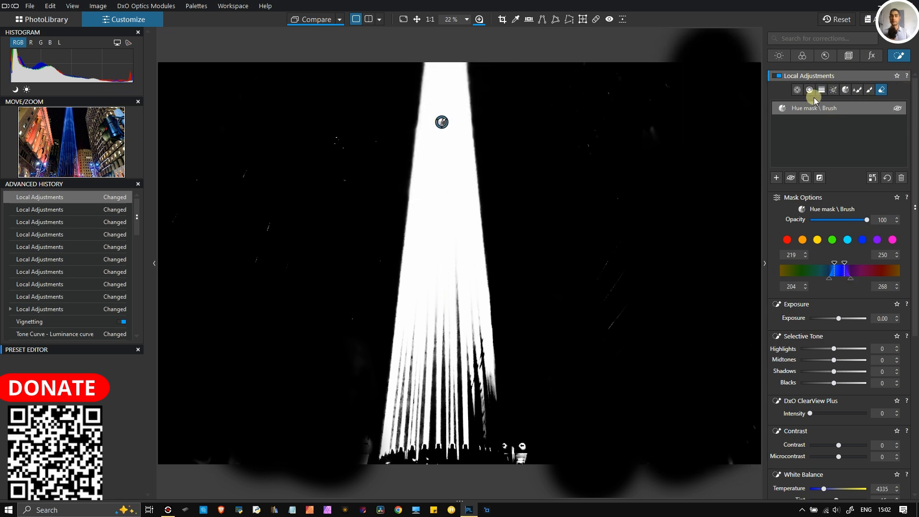
Adjust the light beam's mask with Exposure 1.11, Highlights -52 and Midtones 38.
{"action": "left_click", "coordinate": [441, 122]}
{"action": "left_click", "coordinate": [778, 115]}
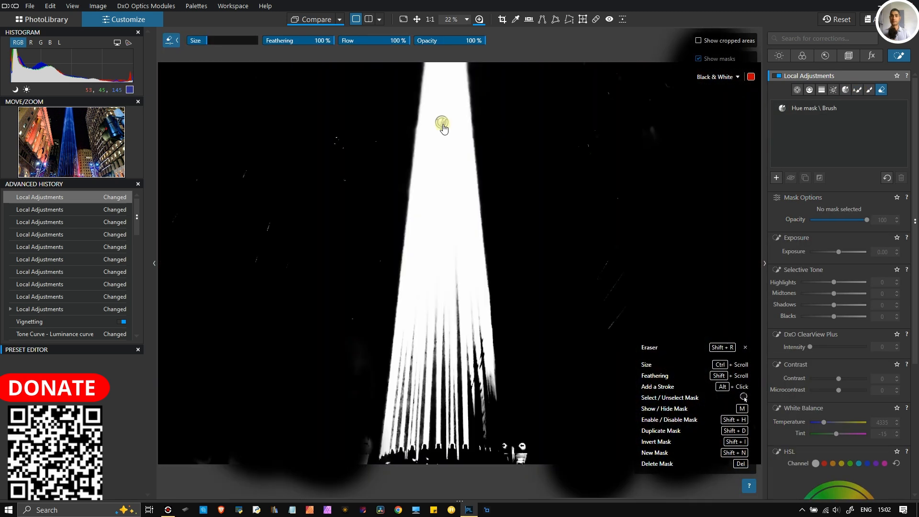
{"action": "left_click", "coordinate": [881, 90]}
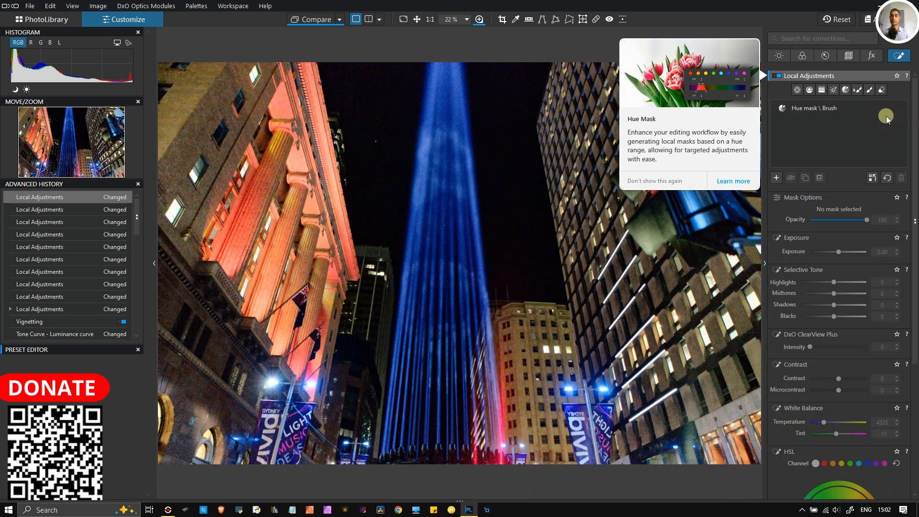
{"action": "left_click", "coordinate": [808, 107]}
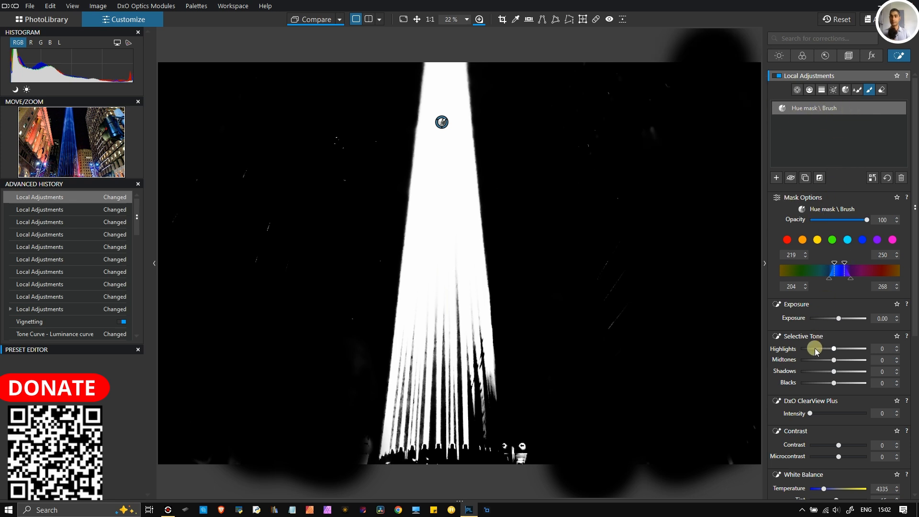
{"action": "left_click_drag", "start_coordinate": [837, 320], "coordinate": [817, 350]}
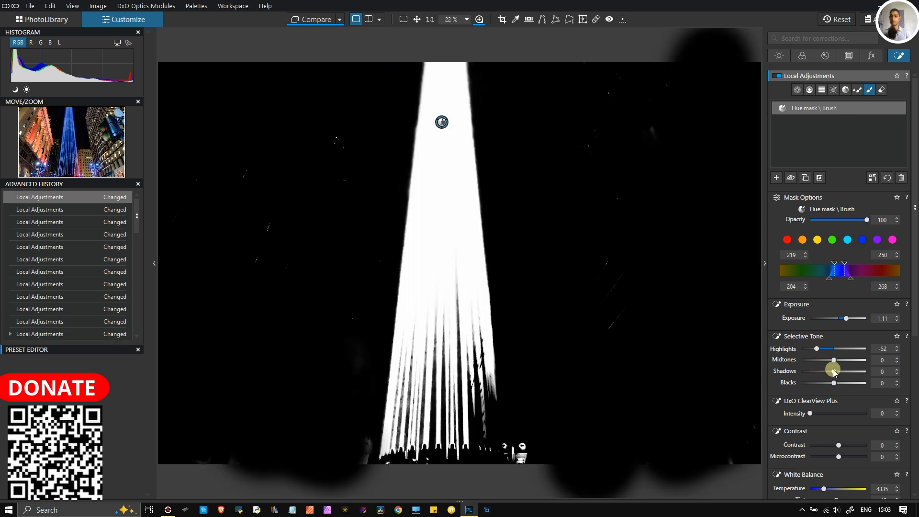
{"action": "left_click_drag", "start_coordinate": [833, 363], "coordinate": [846, 367]}
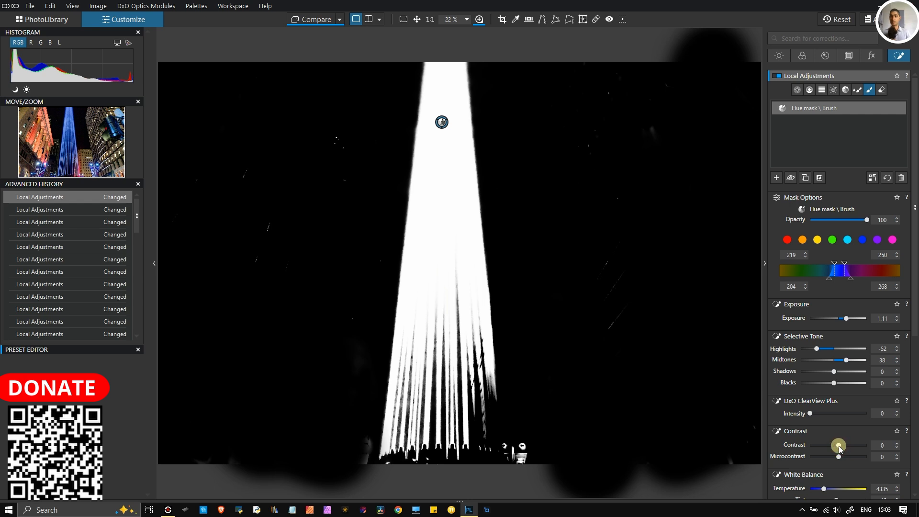
Set the beam mask's Contrast to 29, ClearView Plus intensity to 31 and white balance Temperature to 3344.
{"action": "left_click_drag", "start_coordinate": [839, 446], "coordinate": [846, 444]}
{"action": "mouse_move", "coordinate": [810, 413]}
{"action": "left_mouse_down"}
{"action": "mouse_move", "coordinate": [829, 420]}
{"action": "mouse_move", "coordinate": [820, 428]}
{"action": "left_mouse_up"}
{"action": "scroll", "coordinate": [808, 469], "scroll_direction": "down", "scroll_amount": 1}
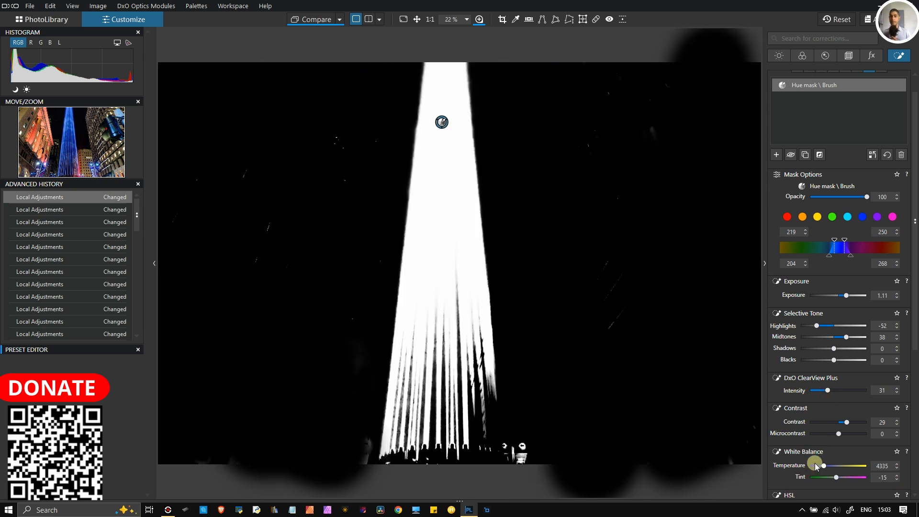
{"action": "left_click_drag", "start_coordinate": [822, 464], "coordinate": [820, 463]}
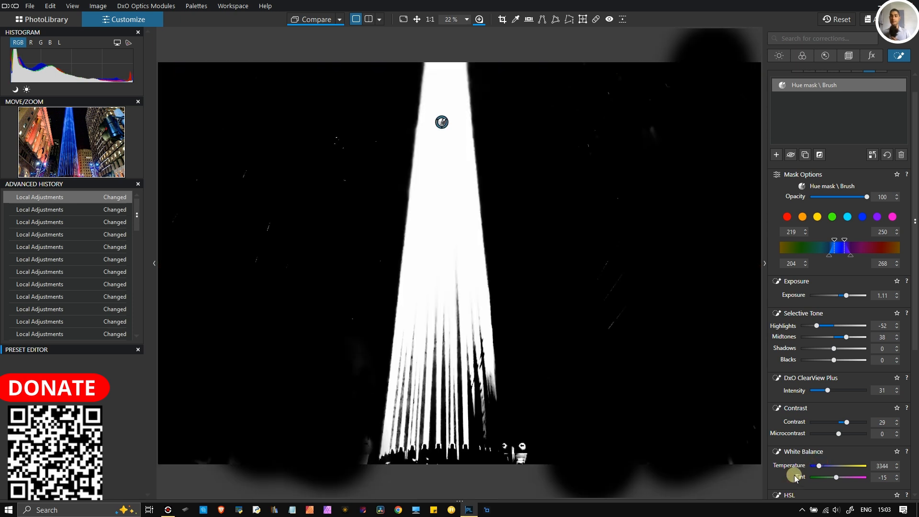
{"action": "scroll", "coordinate": [789, 479], "scroll_direction": "down", "scroll_amount": 5}
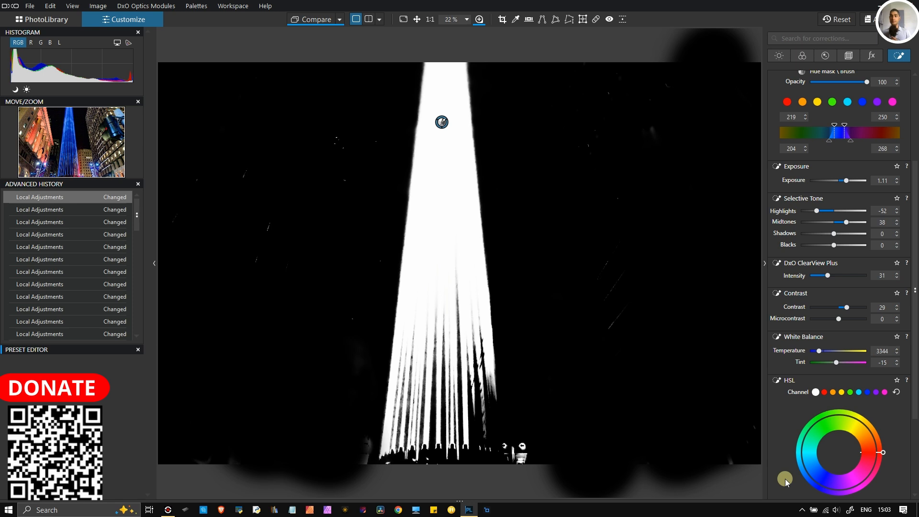
{"action": "scroll", "coordinate": [793, 459], "scroll_direction": "down", "scroll_amount": 2}
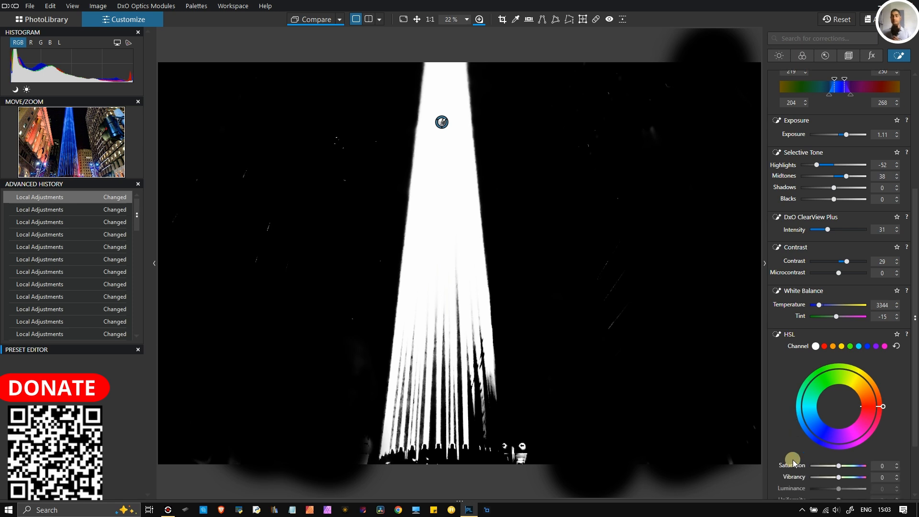
{"action": "scroll", "coordinate": [792, 459], "scroll_direction": "down", "scroll_amount": 2}
{"action": "scroll", "coordinate": [793, 459], "scroll_direction": "down", "scroll_amount": 1}
{"action": "scroll", "coordinate": [793, 460], "scroll_direction": "up", "scroll_amount": 8}
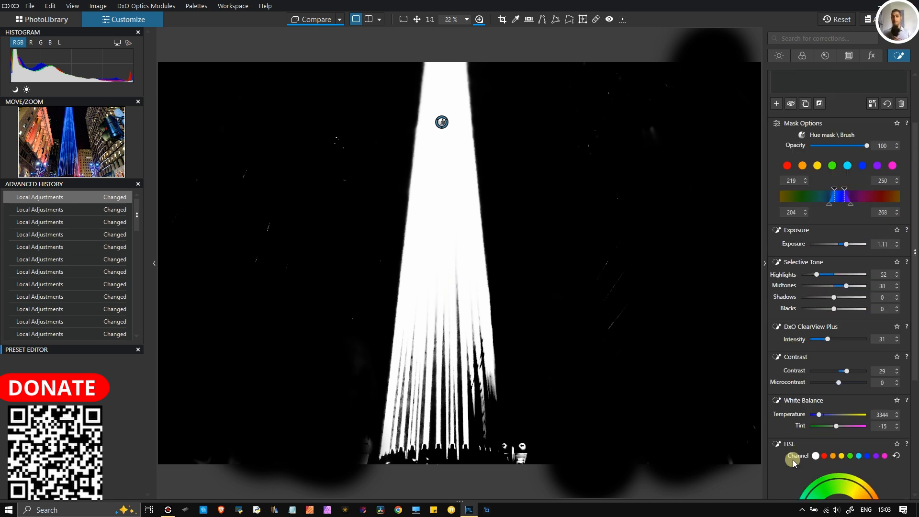
Deselect the light beam's mask and compare the photo with Local Adjustments off and on.
{"action": "left_click", "coordinate": [793, 72]}
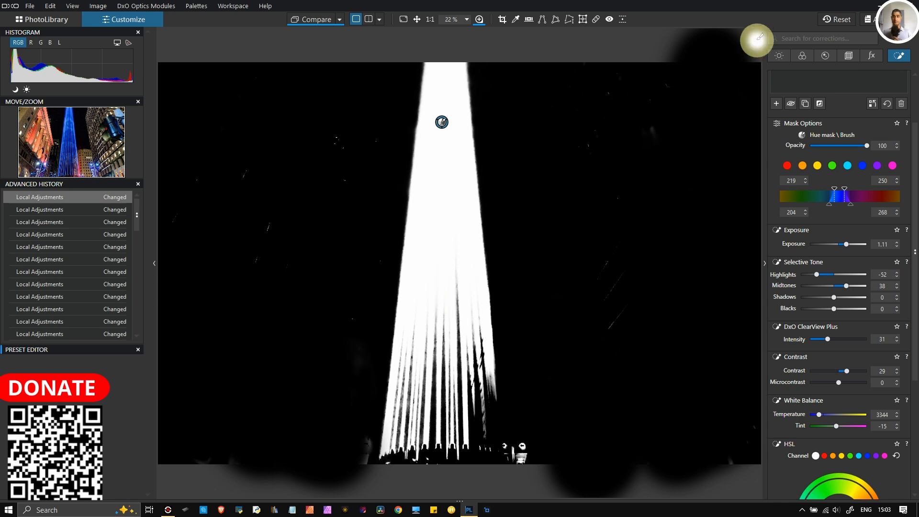
{"action": "left_click", "coordinate": [442, 122]}
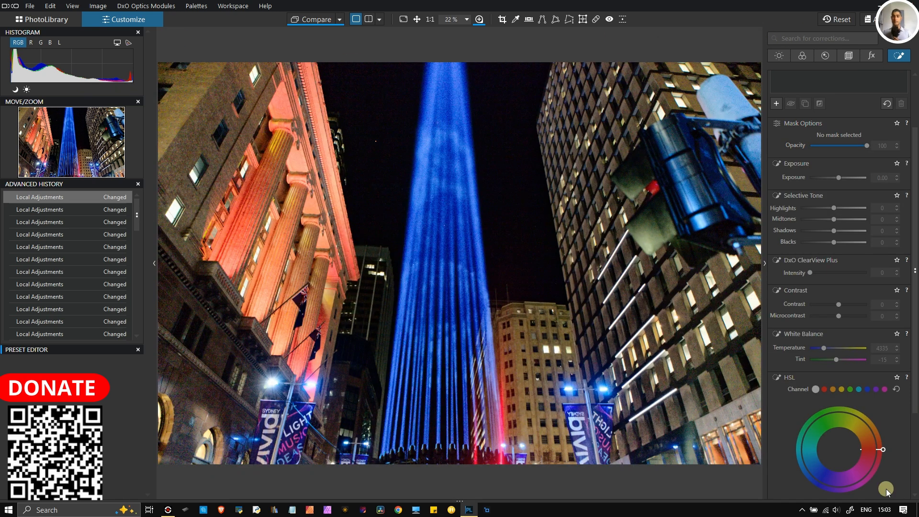
{"action": "scroll", "coordinate": [811, 241], "scroll_direction": "up", "scroll_amount": 2}
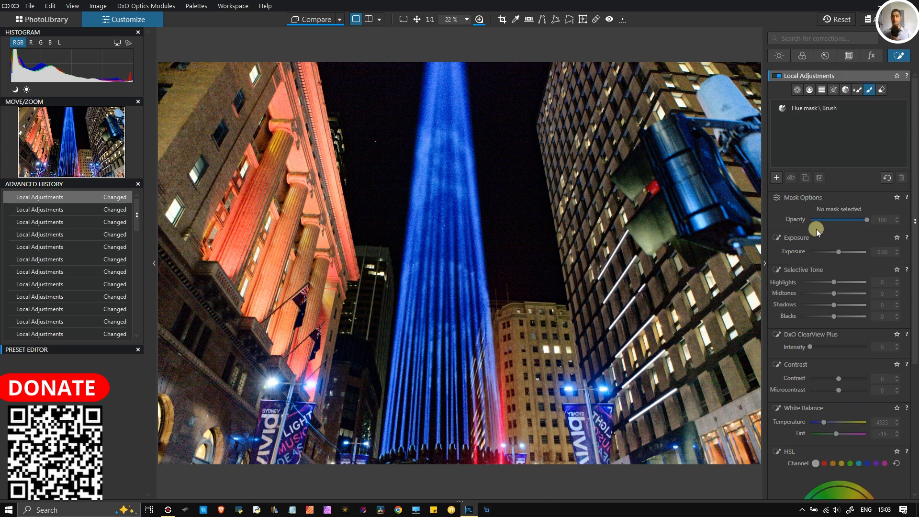
{"action": "mouse_move", "coordinate": [777, 78]}
{"action": "mouse_move", "coordinate": [860, 88]}
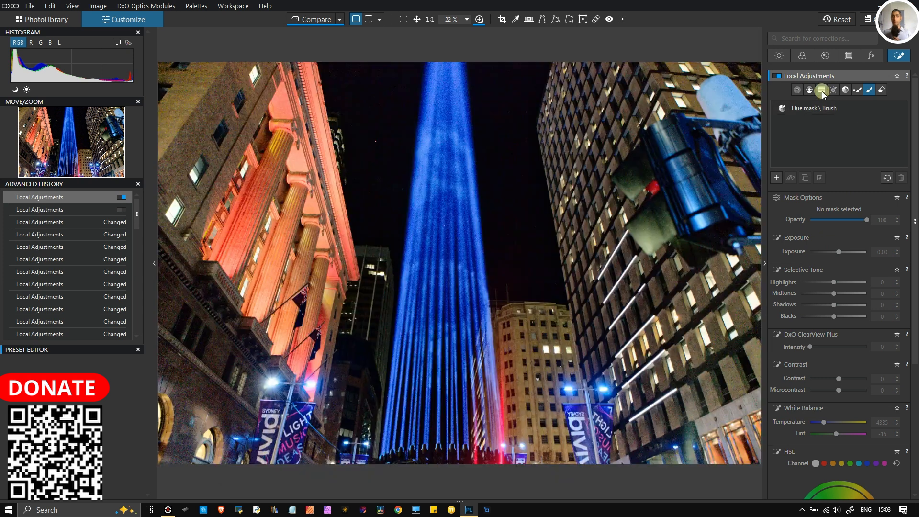
Add a graduated filter that starts at the spotlight on the photo's right side and fades out towards the blue light beam.
{"action": "left_click", "coordinate": [822, 90]}
{"action": "left_click_drag", "start_coordinate": [746, 127], "coordinate": [476, 215]}
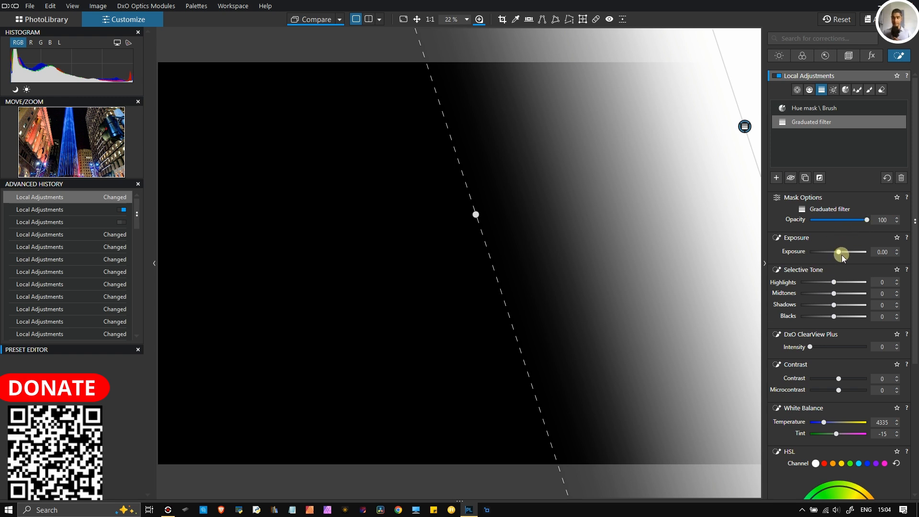
Set the graduated filter over the spotlight side to Opacity 60, Exposure -1.18 and Temperature 5744.
{"action": "left_click_drag", "start_coordinate": [867, 221], "coordinate": [844, 221]}
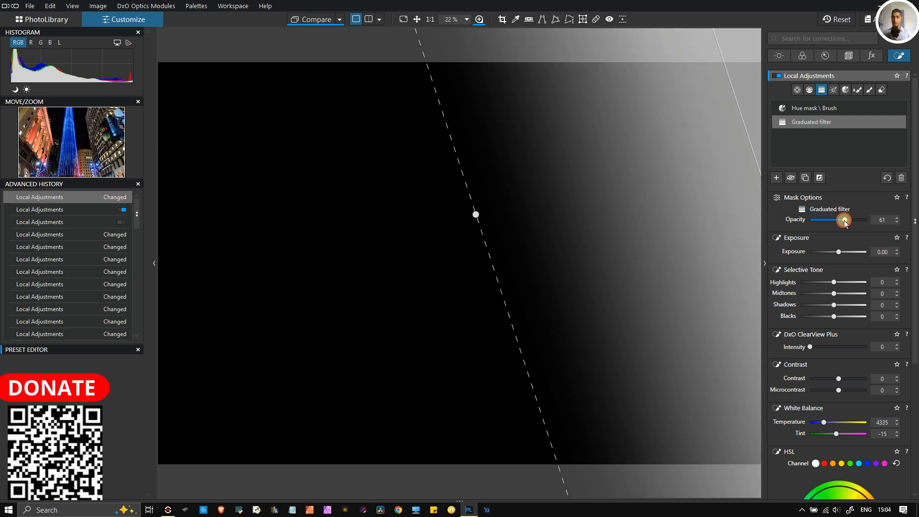
{"action": "left_click_drag", "start_coordinate": [837, 257], "coordinate": [831, 253]}
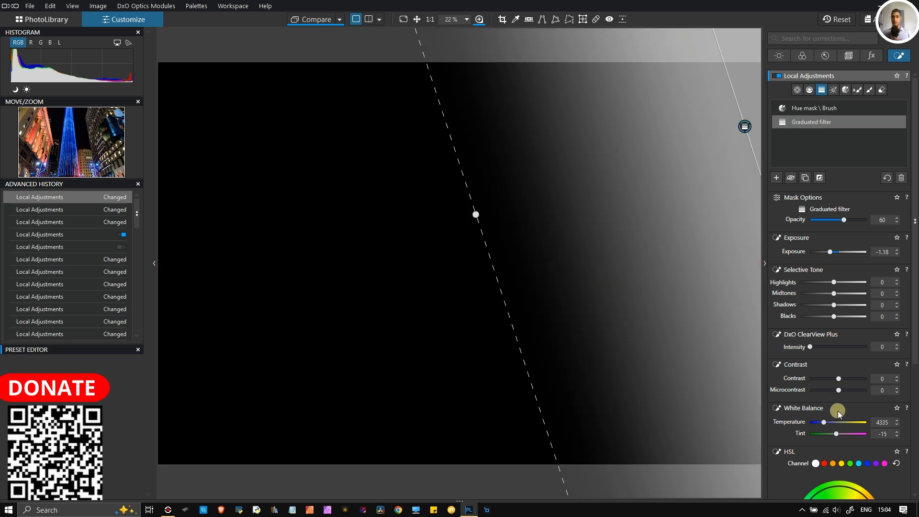
{"action": "left_click_drag", "start_coordinate": [825, 421], "coordinate": [829, 421]}
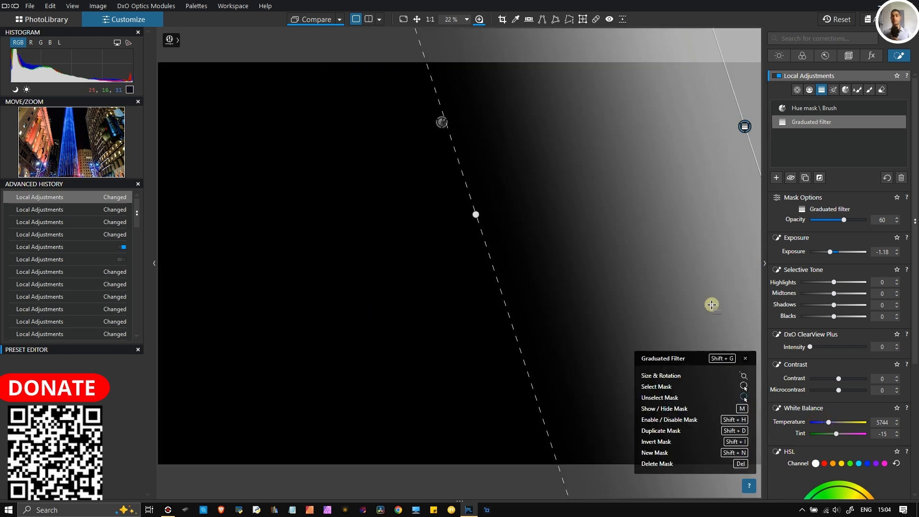
Add a graduated filter from the photo's left edge fading towards the blue beam, with Exposure -0.77, Shadows 29 and Temperature 6229.
{"action": "left_click", "coordinate": [165, 75]}
{"action": "left_click_drag", "start_coordinate": [303, 146], "coordinate": [431, 138]}
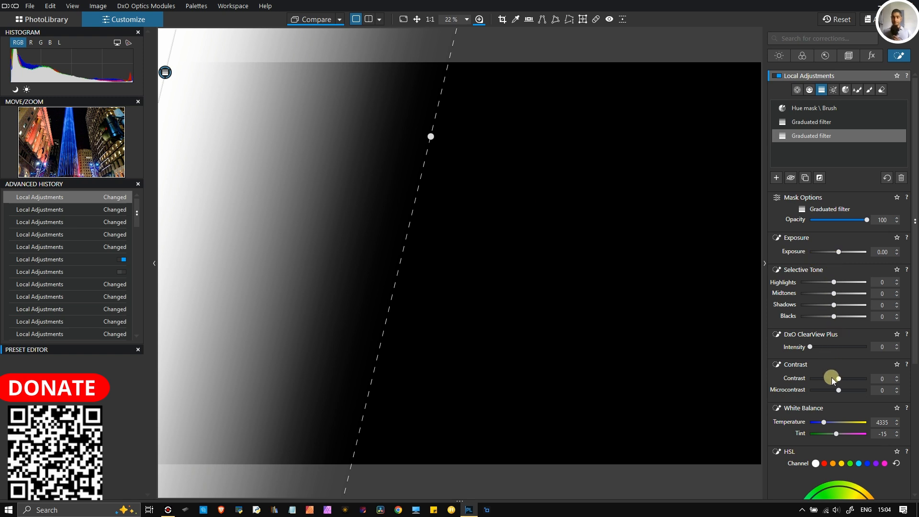
{"action": "left_click_drag", "start_coordinate": [839, 252], "coordinate": [834, 252]}
{"action": "left_click_drag", "start_coordinate": [832, 306], "coordinate": [843, 312]}
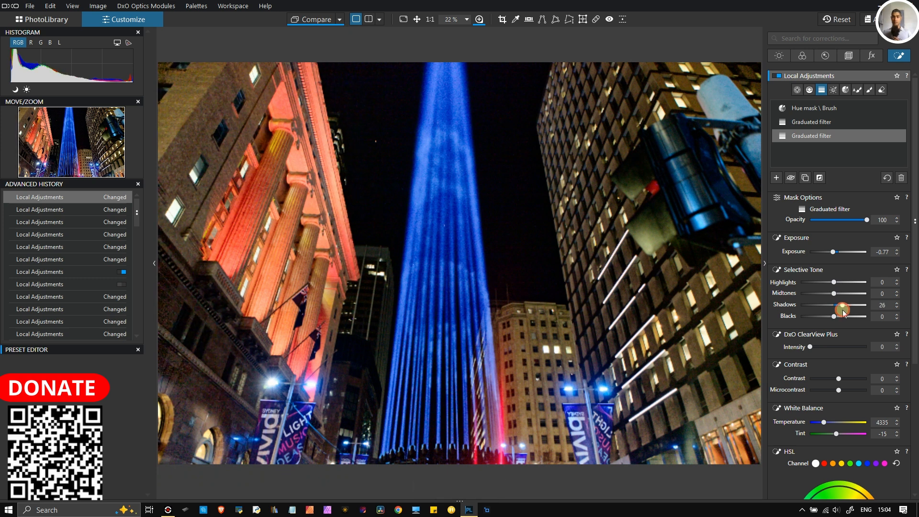
{"action": "left_click_drag", "start_coordinate": [842, 310], "coordinate": [843, 310]}
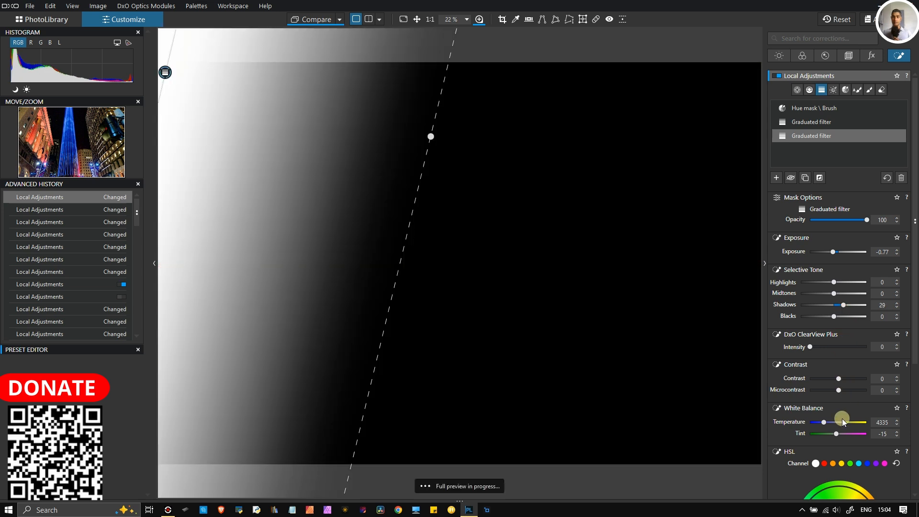
{"action": "left_click_drag", "start_coordinate": [828, 423], "coordinate": [831, 421]}
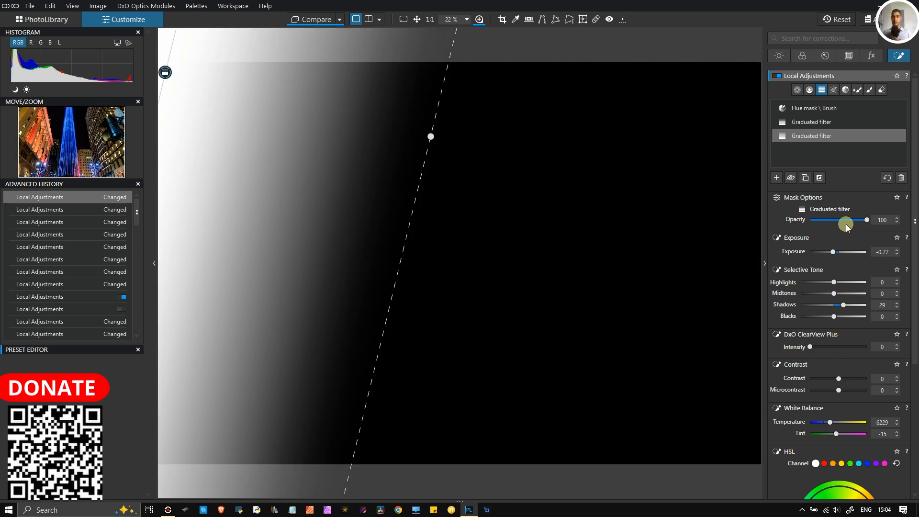
Deselect the mask and compare the photo before and after in vertical and horizontal split views, returning to the single-image view.
{"action": "left_click", "coordinate": [821, 90]}
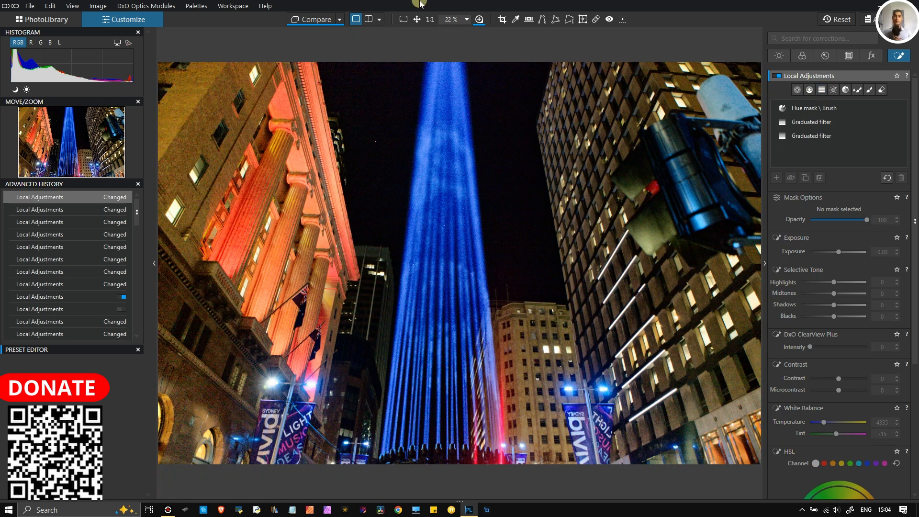
{"action": "left_click", "coordinate": [368, 19]}
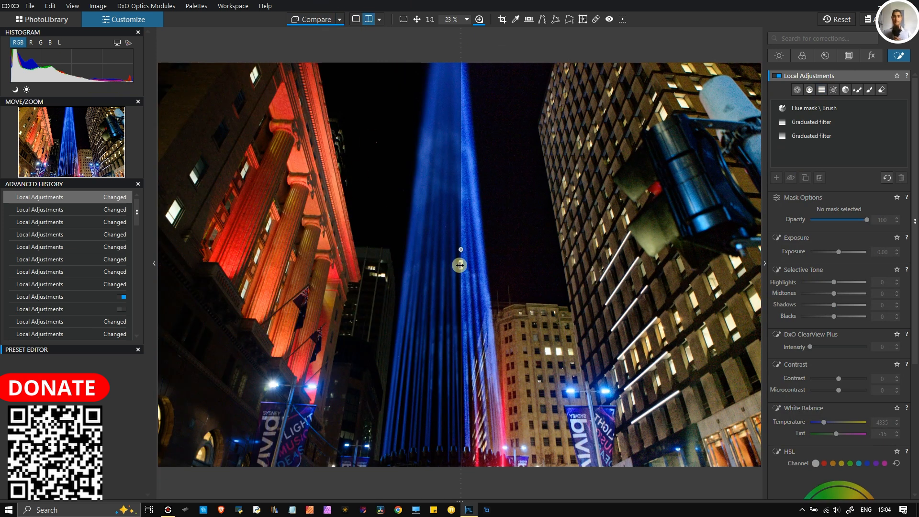
{"action": "left_click_drag", "start_coordinate": [457, 265], "coordinate": [404, 264]}
{"action": "left_click_drag", "start_coordinate": [446, 318], "coordinate": [740, 374]}
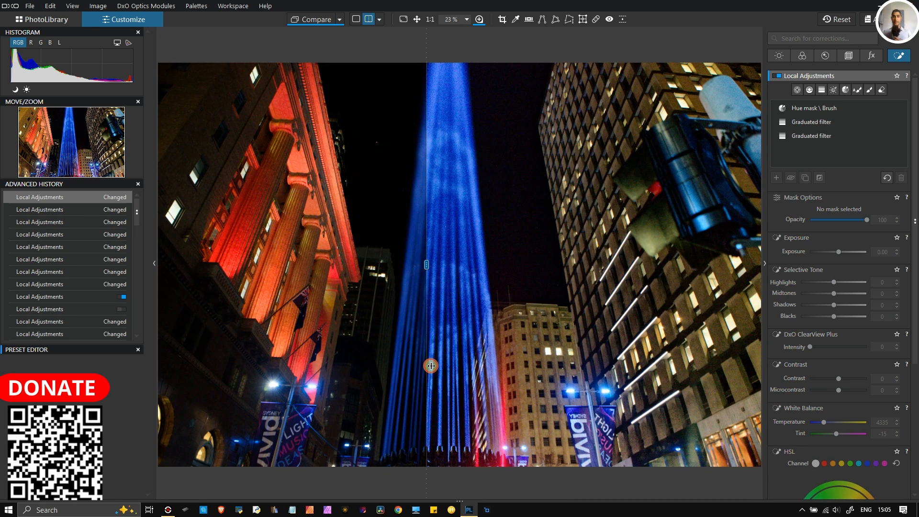
{"action": "left_click", "coordinate": [367, 20]}
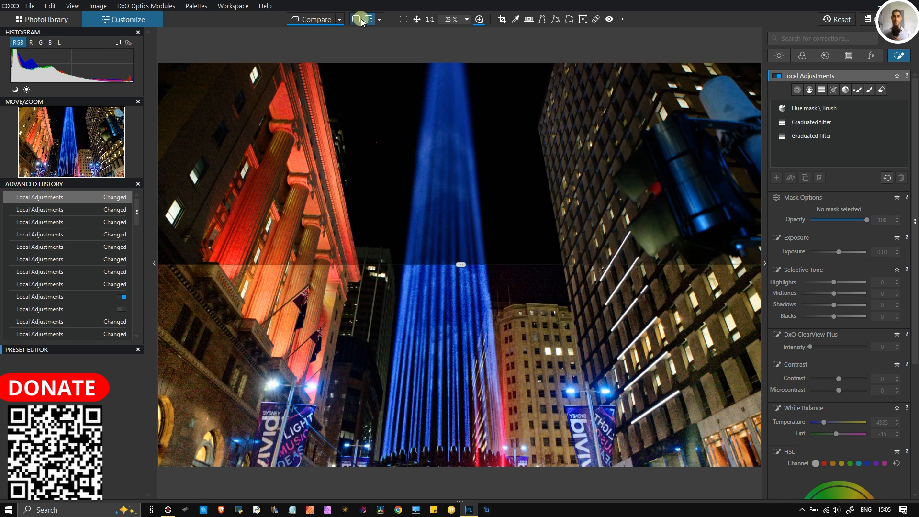
{"action": "left_click", "coordinate": [355, 19]}
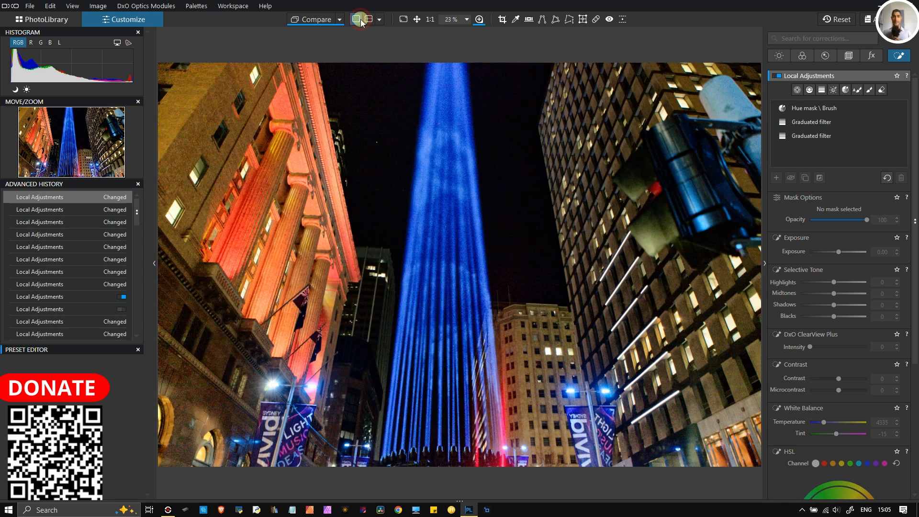
Set Exposure to -1.71 on both graduated filters and Opacity to 53 on the left building's filter, leaving no mask selected.
{"action": "left_click", "coordinate": [811, 123]}
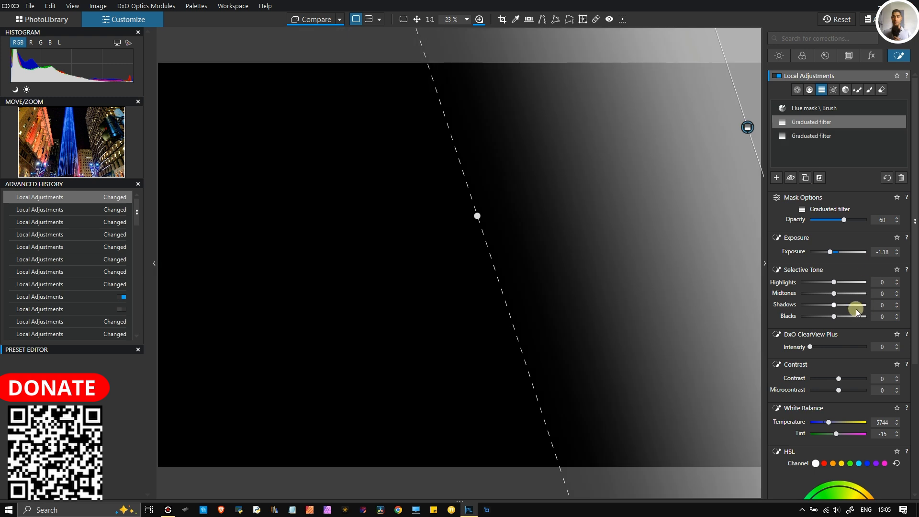
{"action": "left_click_drag", "start_coordinate": [831, 251], "coordinate": [827, 252]}
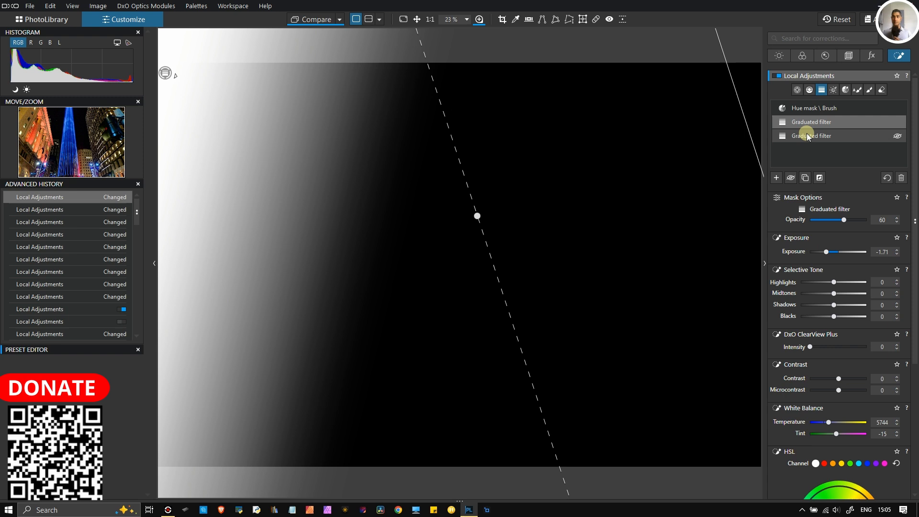
{"action": "left_click", "coordinate": [809, 136]}
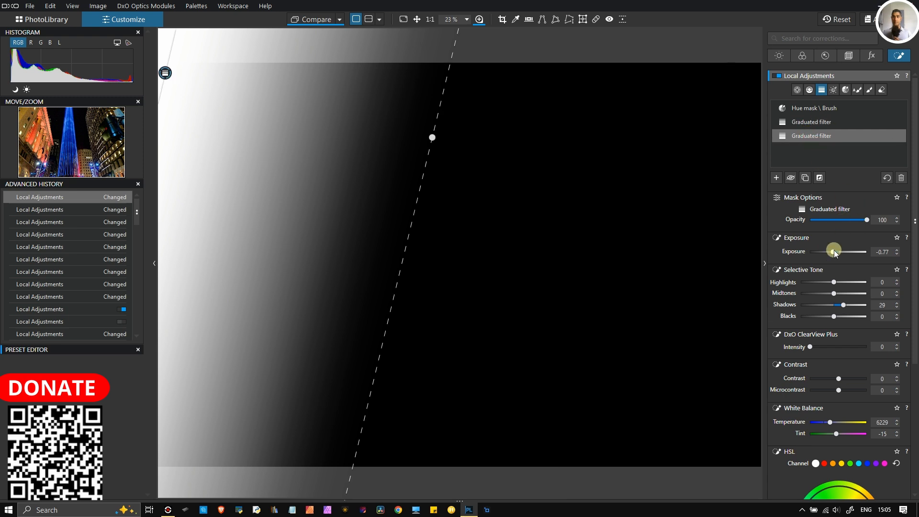
{"action": "left_click_drag", "start_coordinate": [833, 253], "coordinate": [827, 252]}
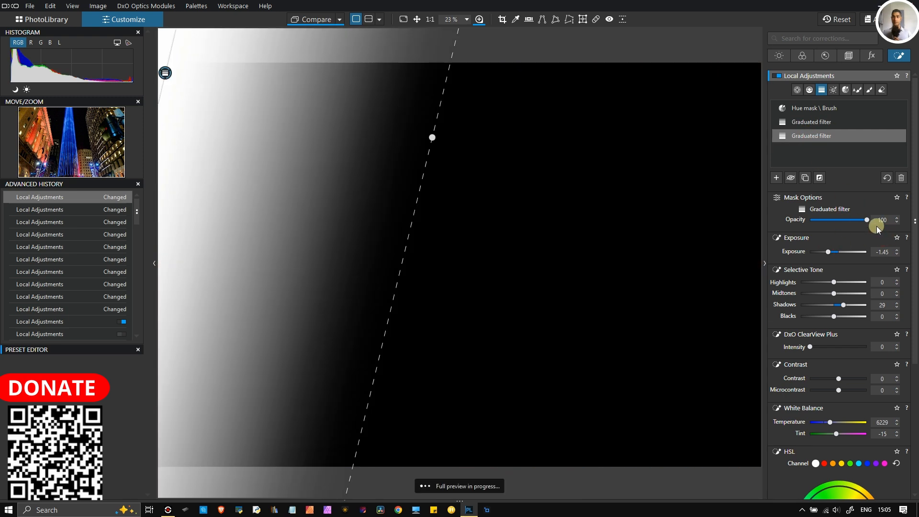
{"action": "left_click_drag", "start_coordinate": [866, 219], "coordinate": [840, 220]}
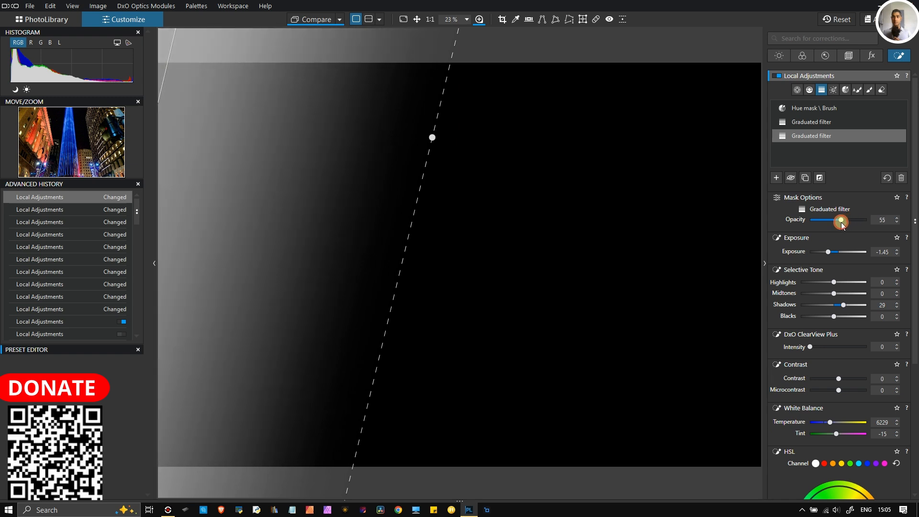
{"action": "mouse_move", "coordinate": [833, 251]}
{"action": "left_mouse_down"}
{"action": "mouse_move", "coordinate": [820, 254]}
{"action": "mouse_move", "coordinate": [828, 256]}
{"action": "left_mouse_up"}
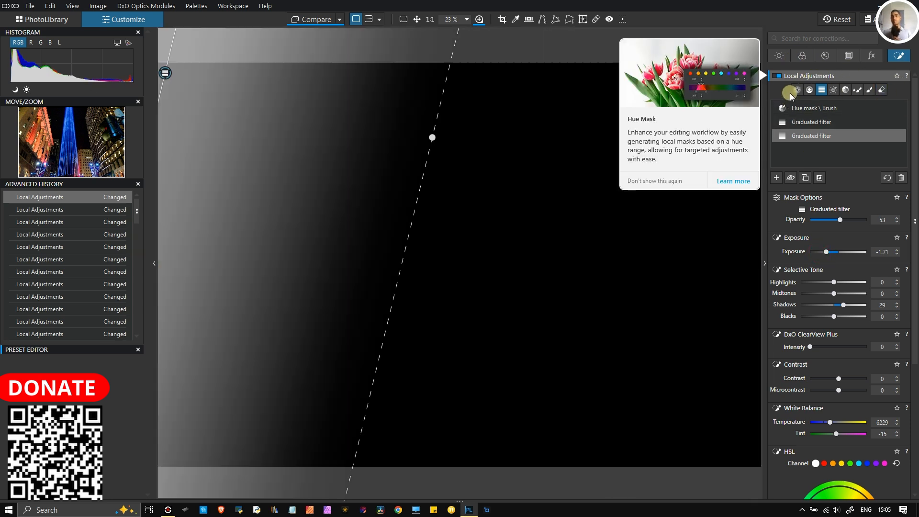
{"action": "left_click", "coordinate": [821, 90]}
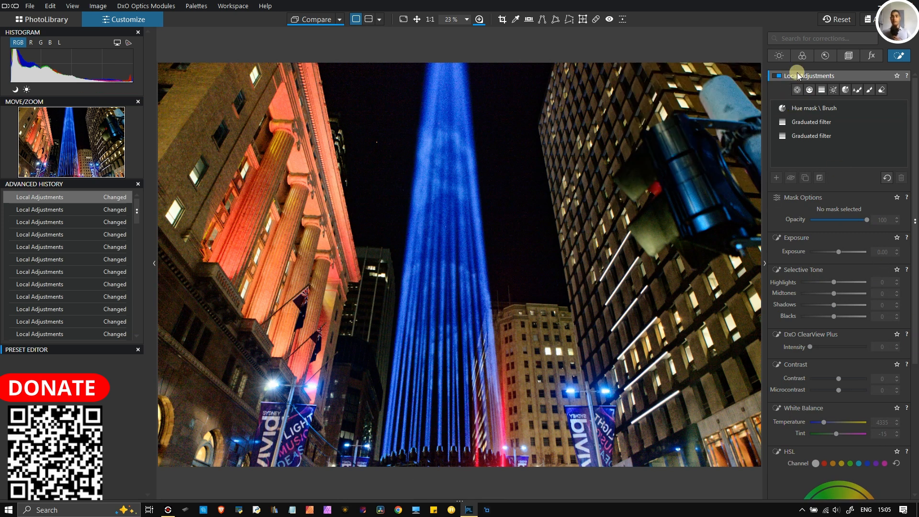
Place a 100 % loupe on the photo to check the noise and apply DeepPRIME XD/XD2s denoising.
{"action": "left_click", "coordinate": [824, 55]}
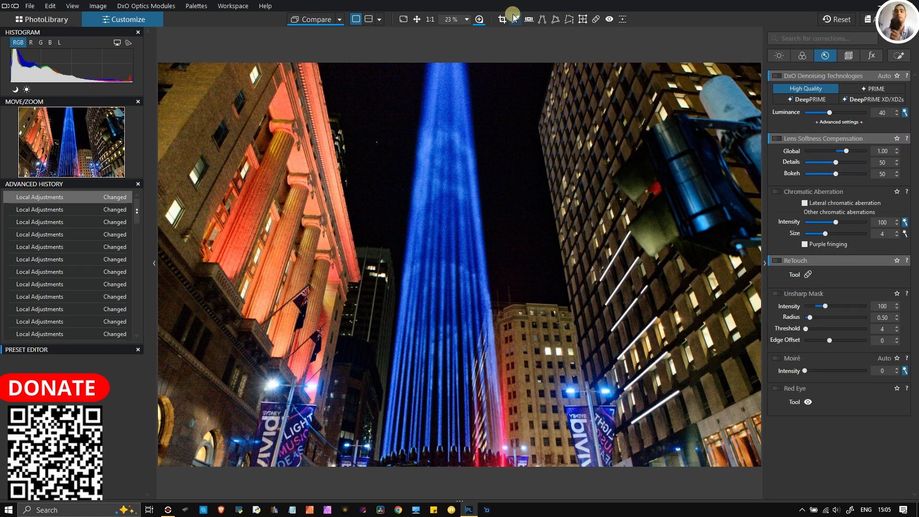
{"action": "left_click", "coordinate": [479, 20]}
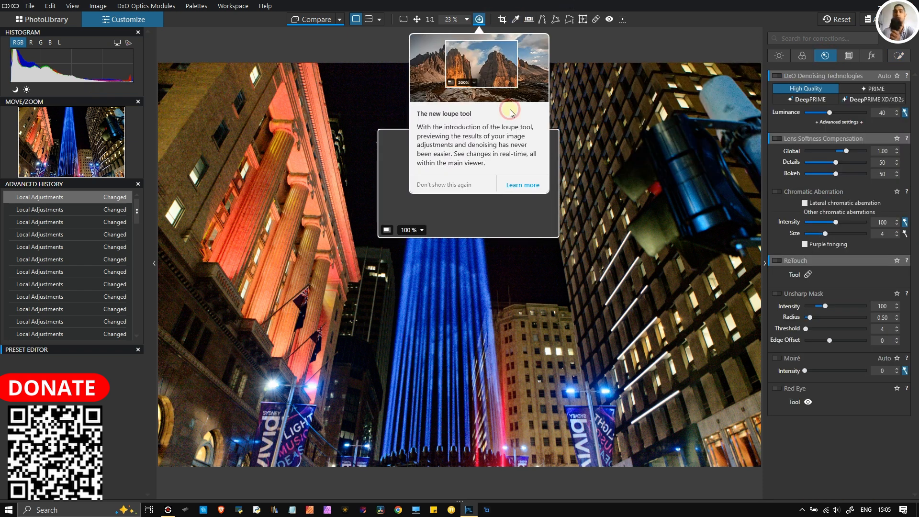
{"action": "left_click", "coordinate": [415, 211]}
{"action": "left_click_drag", "start_coordinate": [431, 175], "coordinate": [373, 143]}
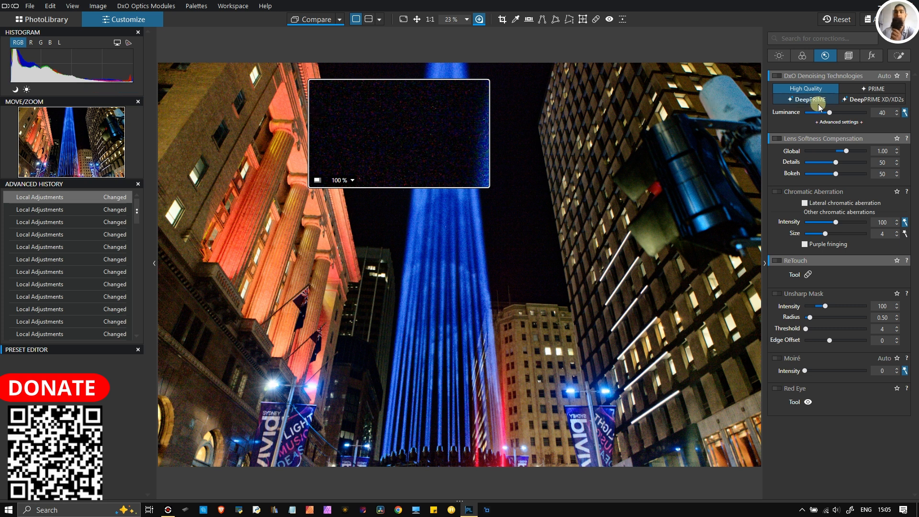
{"action": "left_click", "coordinate": [860, 98]}
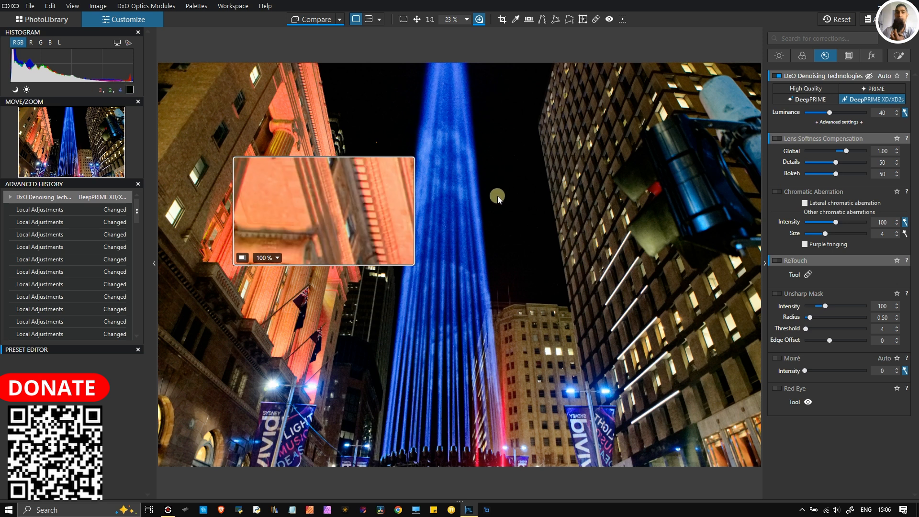
Enable Lens Softness Compensation after comparing it off and on, and turn on Unsharp Mask with its default settings.
{"action": "left_click", "coordinate": [778, 139]}
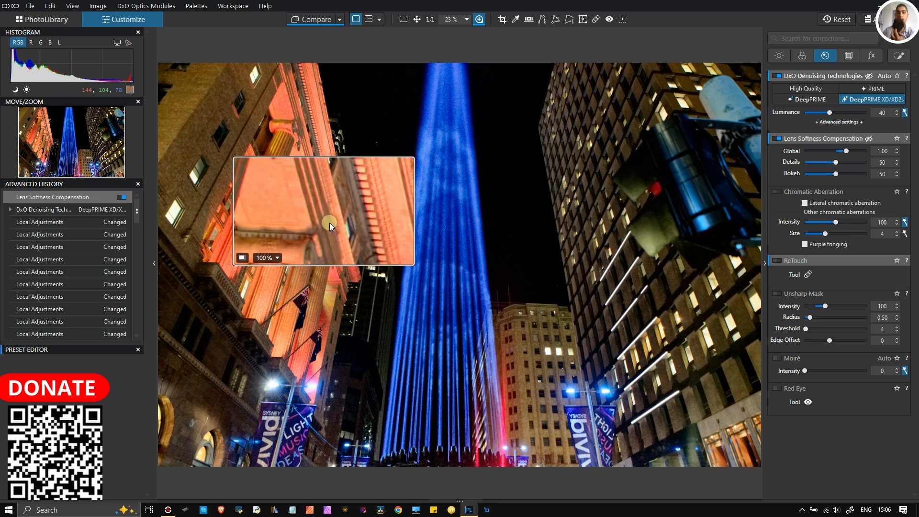
{"action": "left_click", "coordinate": [776, 140]}
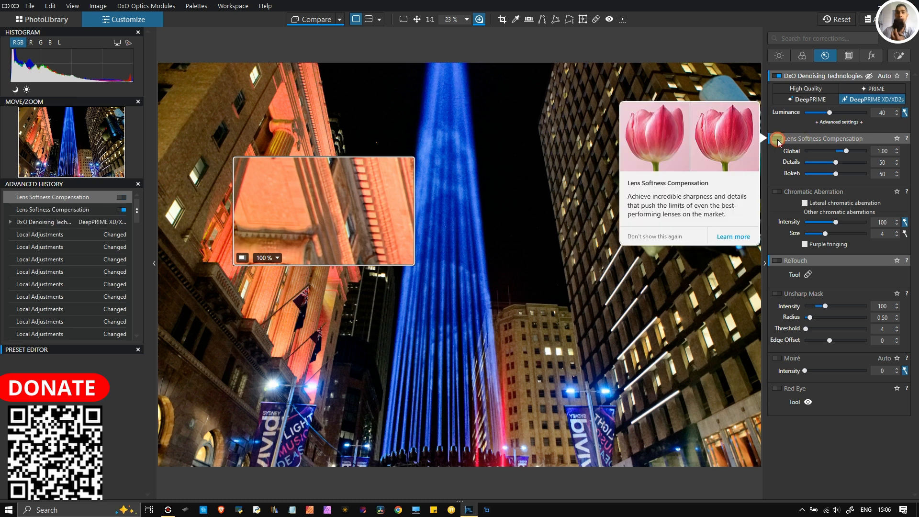
{"action": "left_click", "coordinate": [776, 140]}
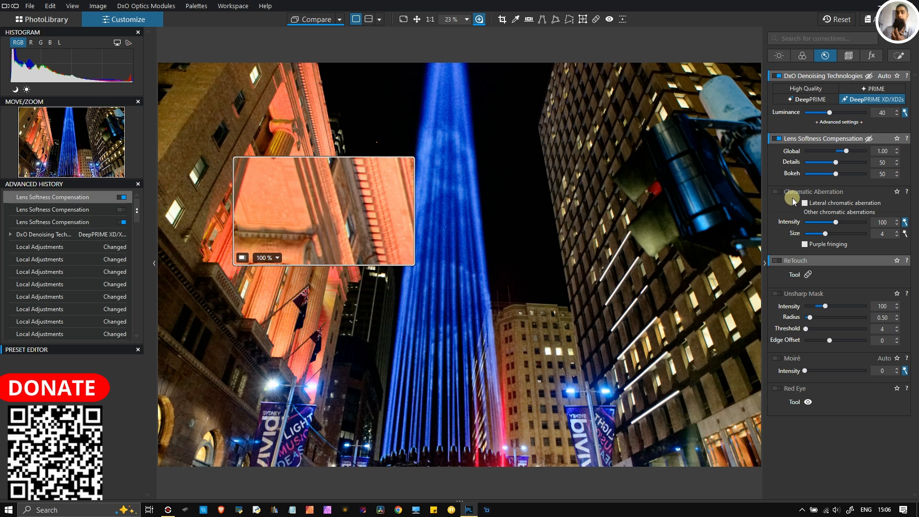
{"action": "left_click", "coordinate": [778, 295]}
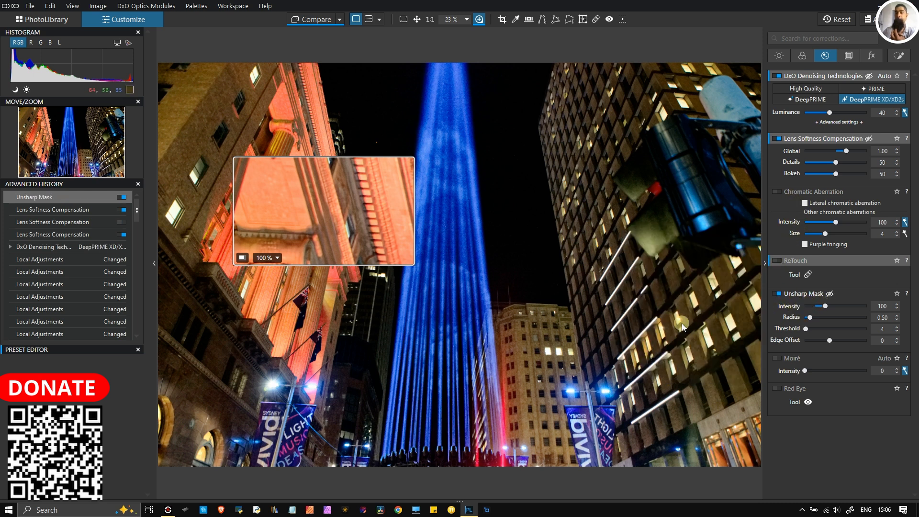
{"action": "left_click", "coordinate": [800, 61]}
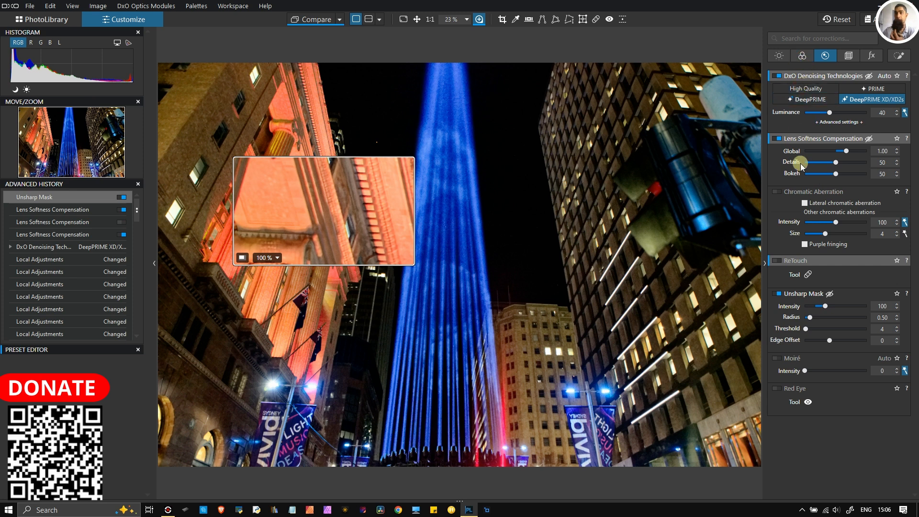
{"action": "scroll", "coordinate": [814, 278], "scroll_direction": "down", "scroll_amount": 3}
{"action": "scroll", "coordinate": [799, 173], "scroll_direction": "down", "scroll_amount": 3}
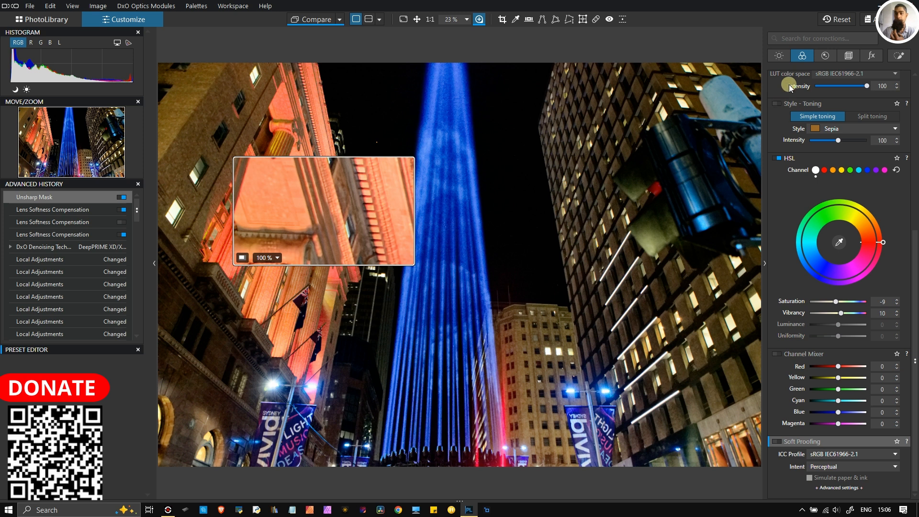
{"action": "left_click", "coordinate": [778, 55]}
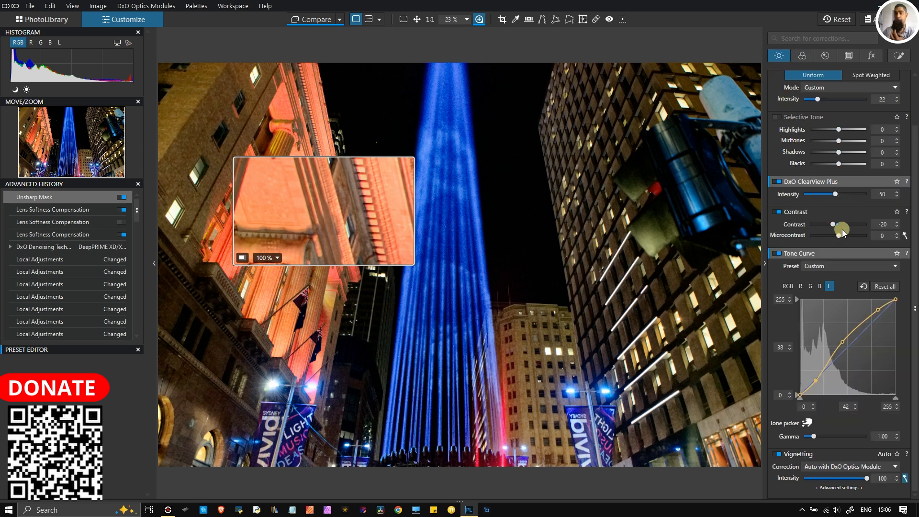
Close the loupe, enable automatic Distortion correction, comparing it off and on, and turn on automatic Horizon correction.
{"action": "left_click", "coordinate": [846, 57]}
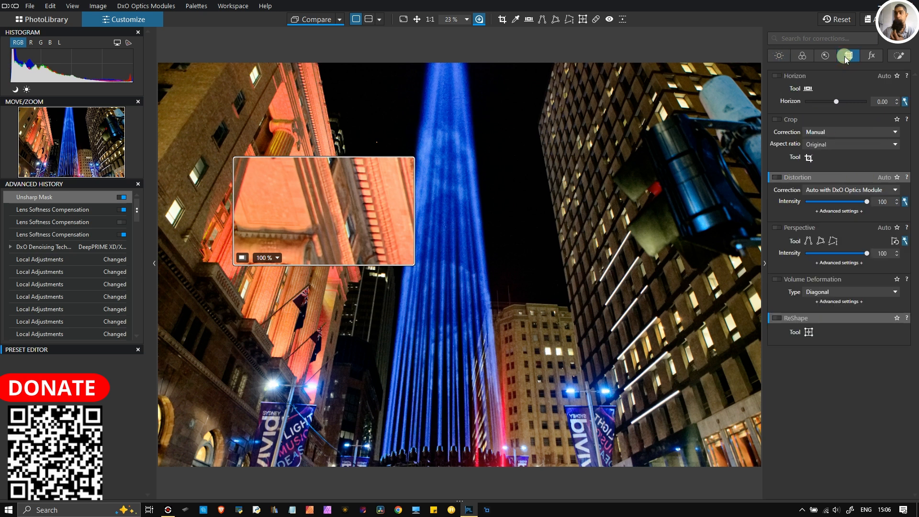
{"action": "left_click", "coordinate": [778, 178]}
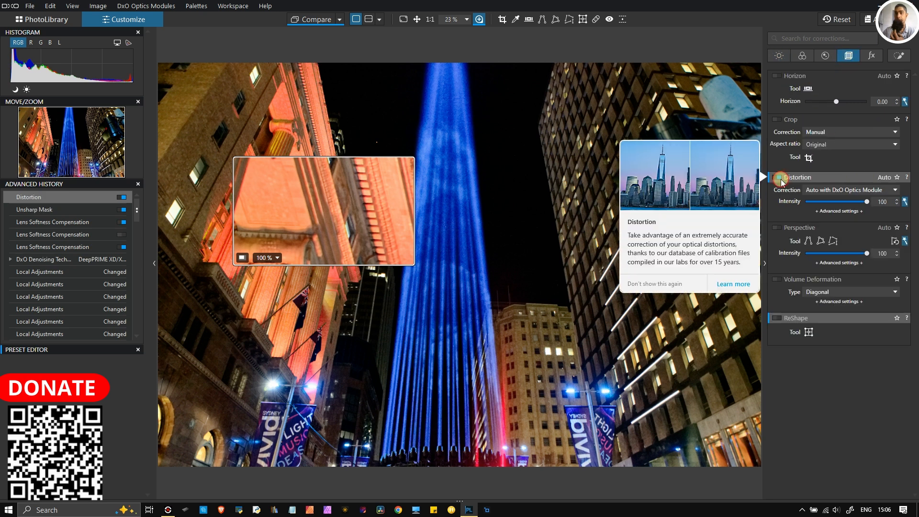
{"action": "left_click", "coordinate": [479, 19]}
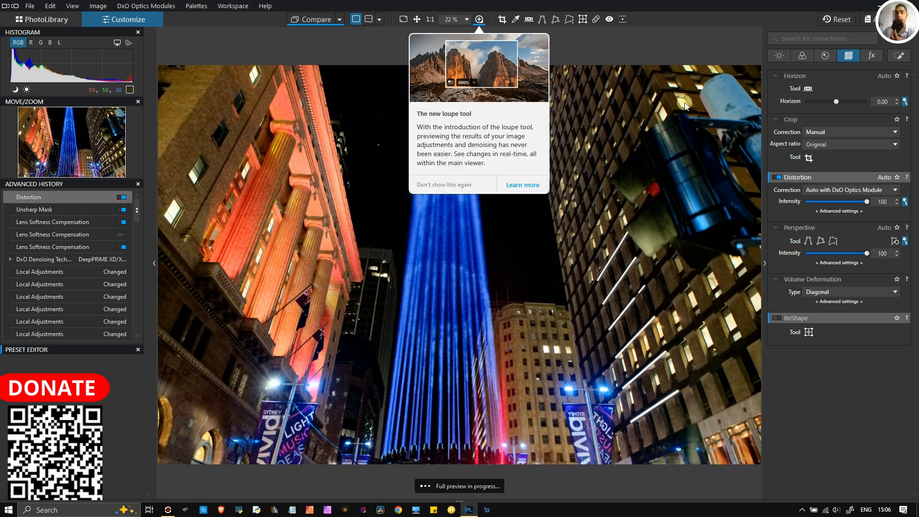
{"action": "left_click", "coordinate": [776, 178]}
{"action": "left_click", "coordinate": [777, 178]}
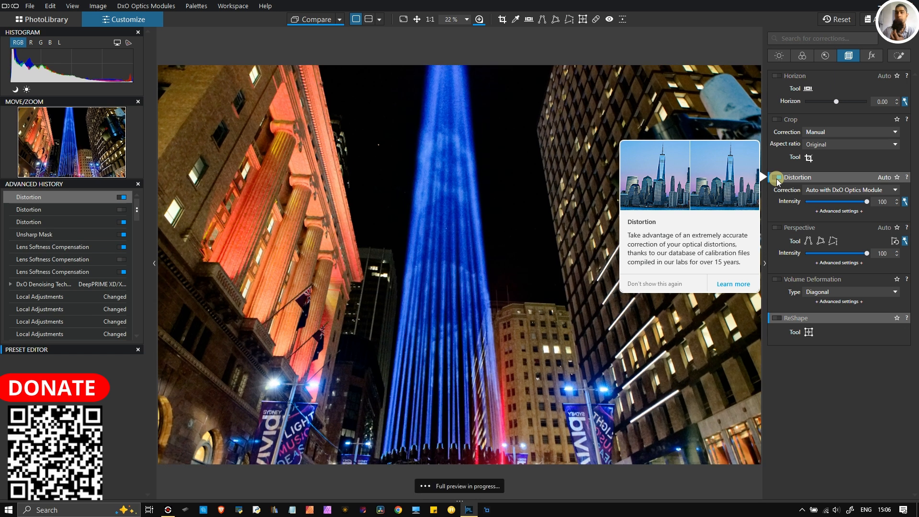
{"action": "left_click", "coordinate": [777, 78]}
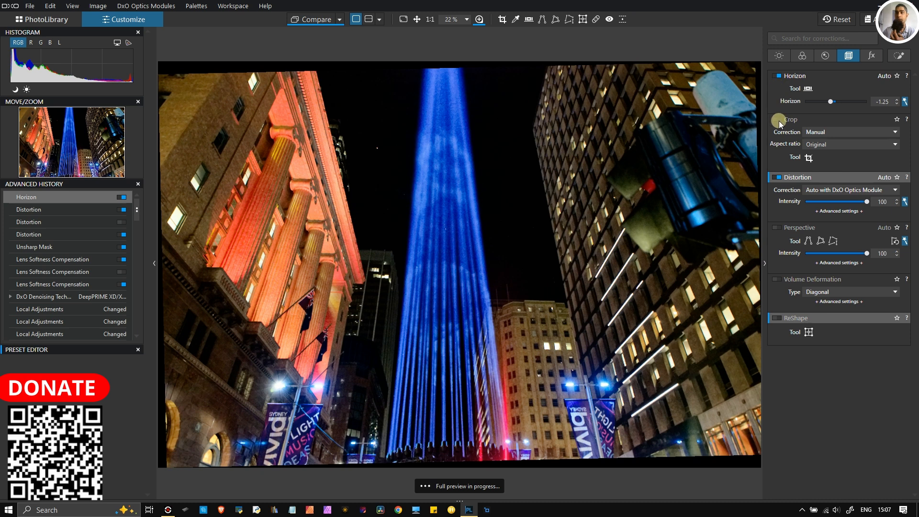
Enable Crop and set its correction to automatic, based on keystoning/horizon.
{"action": "left_click", "coordinate": [778, 120]}
{"action": "mouse_move", "coordinate": [817, 180]}
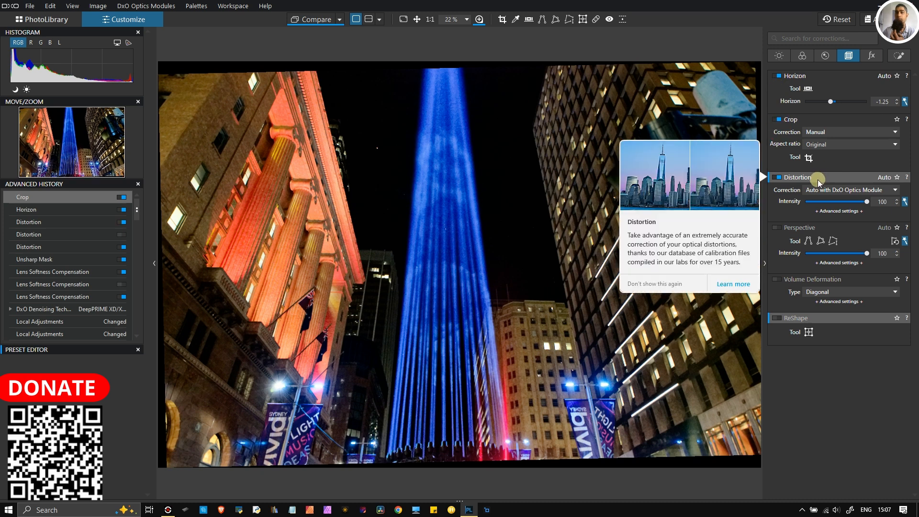
{"action": "left_click", "coordinate": [821, 131]}
{"action": "left_click", "coordinate": [813, 152]}
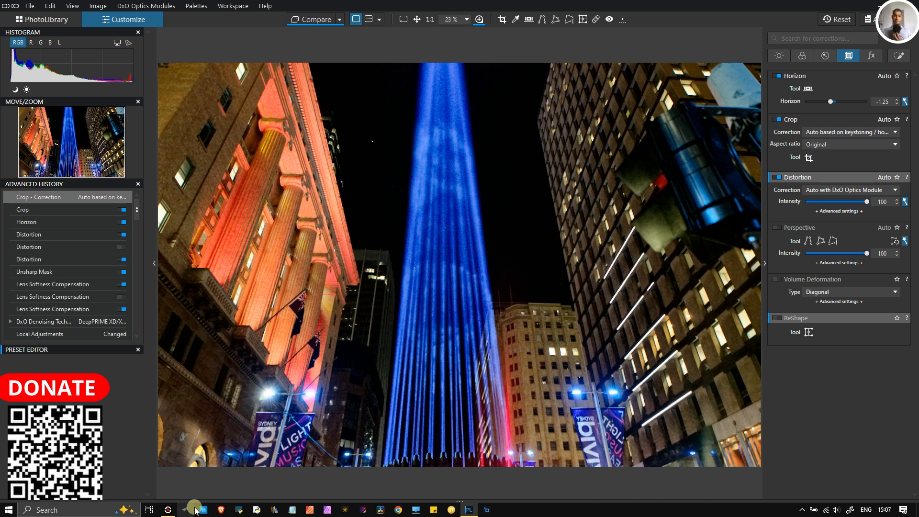
{"action": "left_click", "coordinate": [167, 510]}
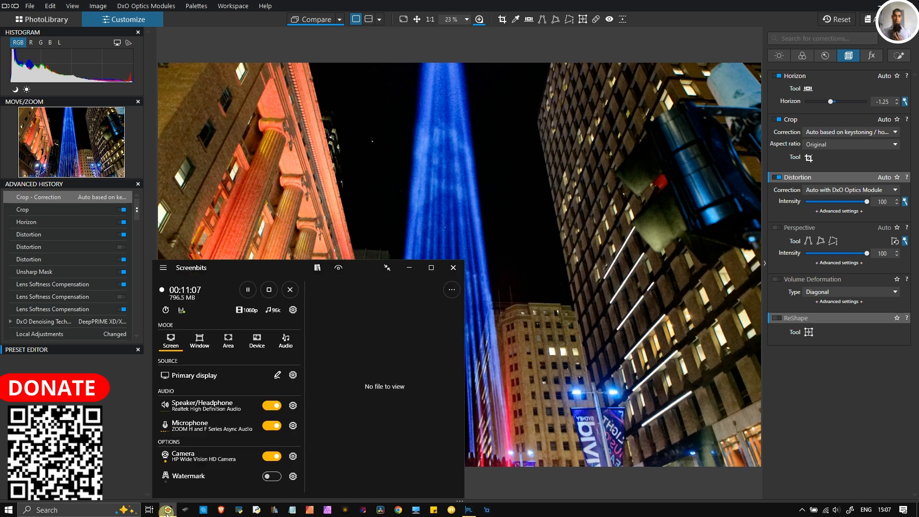
{"action": "left_click", "coordinate": [167, 511]}
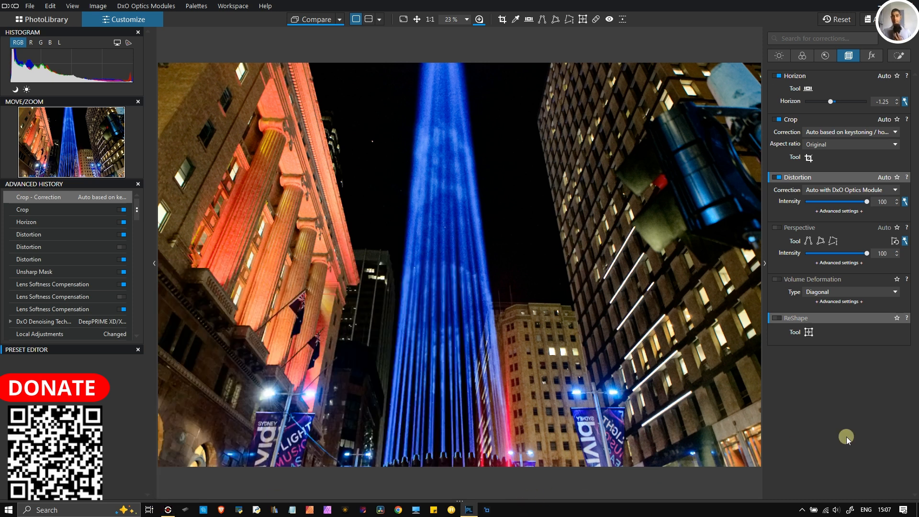
Export the edited photo to disk with Standard output as a full-size JPEG at quality 100 in the Desktop folder.
{"action": "left_click", "coordinate": [30, 7]}
{"action": "mouse_move", "coordinate": [51, 8]}
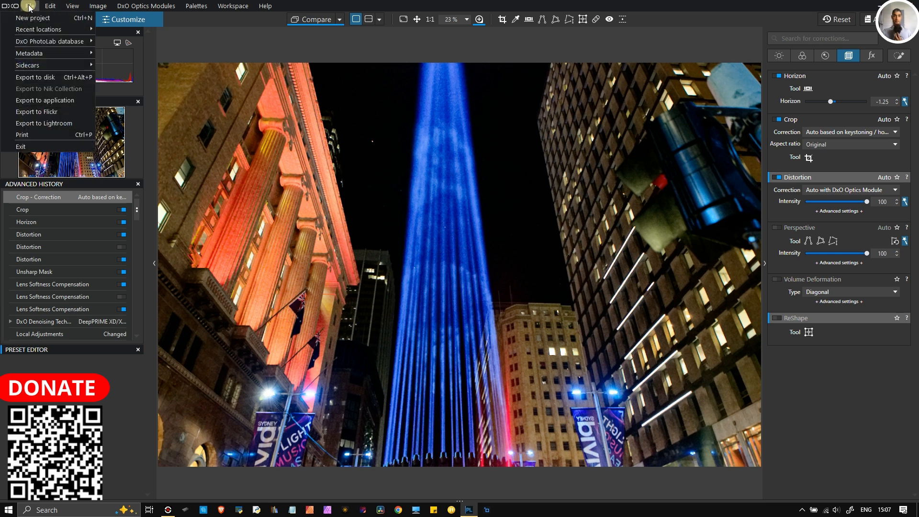
{"action": "left_click", "coordinate": [26, 78]}
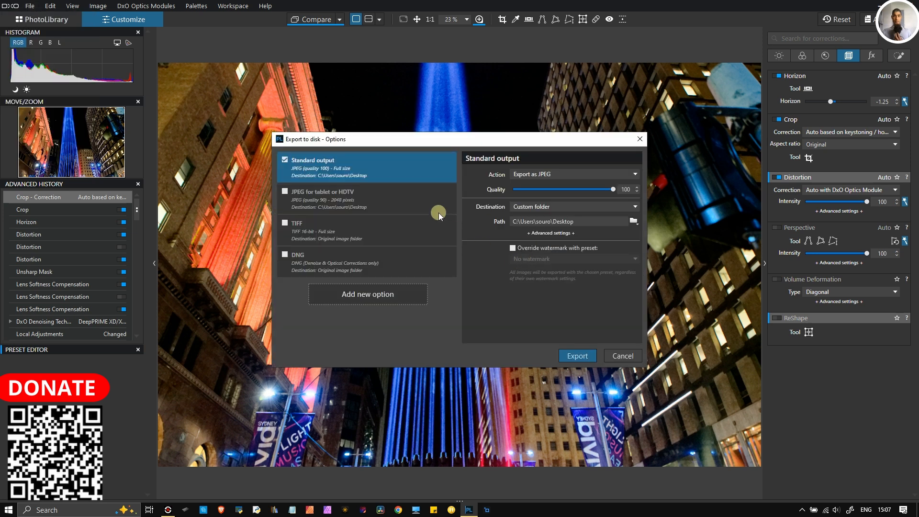
{"action": "left_click", "coordinate": [567, 355]}
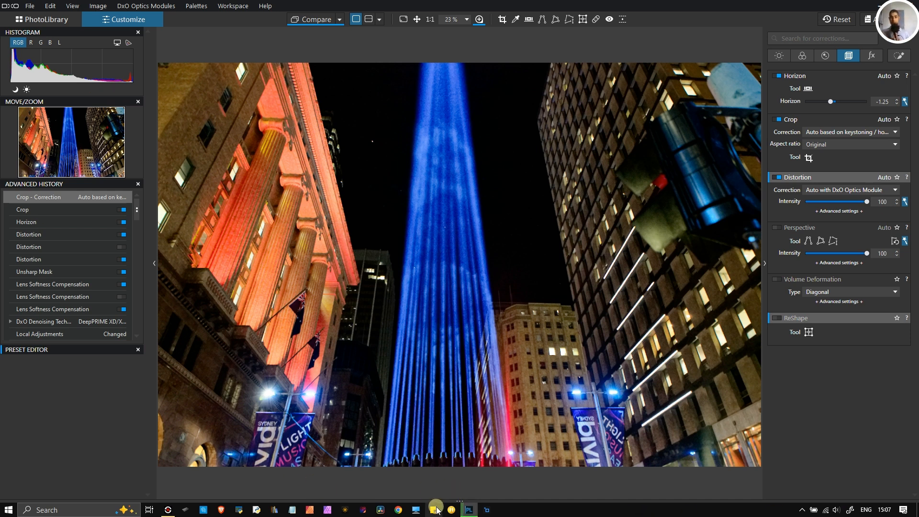
Switch to SILKYPIX Developer Studio Pro 11 and open the photo Anzac morning-5.CR2 in single-image preview.
{"action": "left_click", "coordinate": [451, 510]}
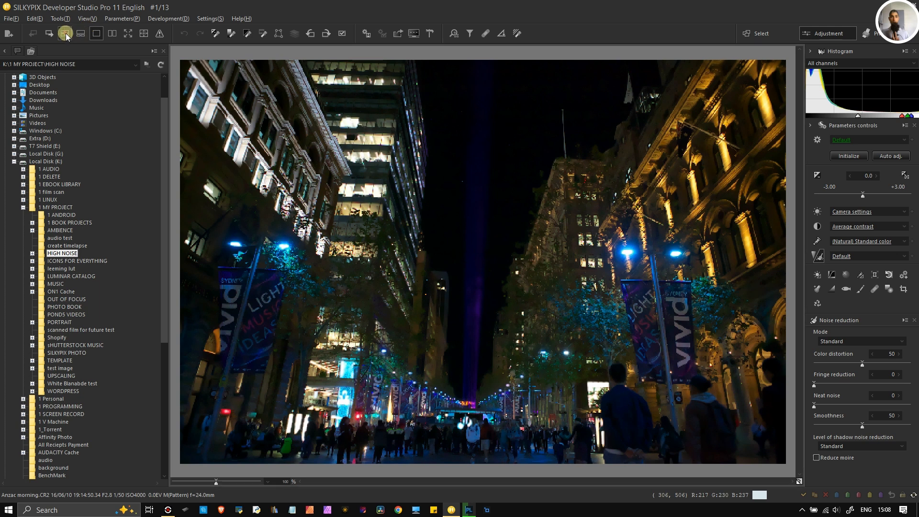
{"action": "left_click", "coordinate": [65, 34]}
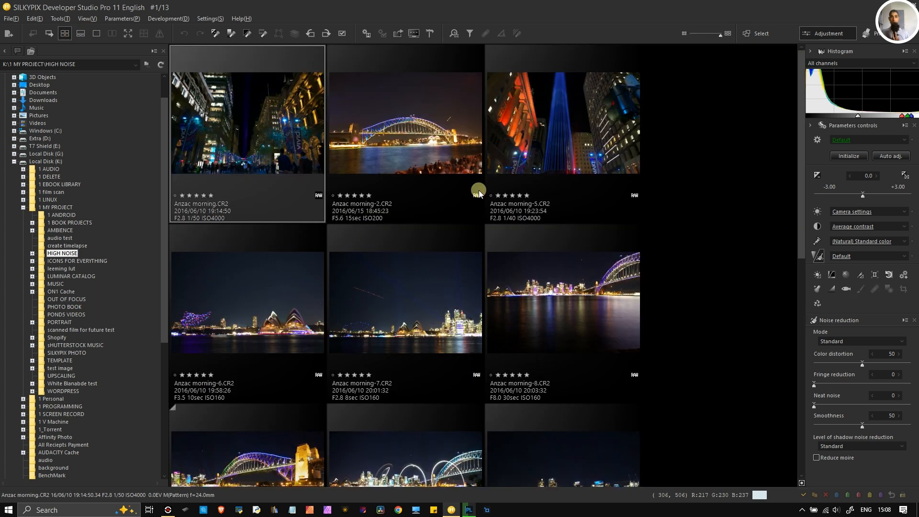
{"action": "left_click", "coordinate": [563, 152]}
{"action": "scroll", "coordinate": [589, 172], "scroll_direction": "down", "scroll_amount": 1}
{"action": "scroll", "coordinate": [590, 173], "scroll_direction": "up", "scroll_amount": 1}
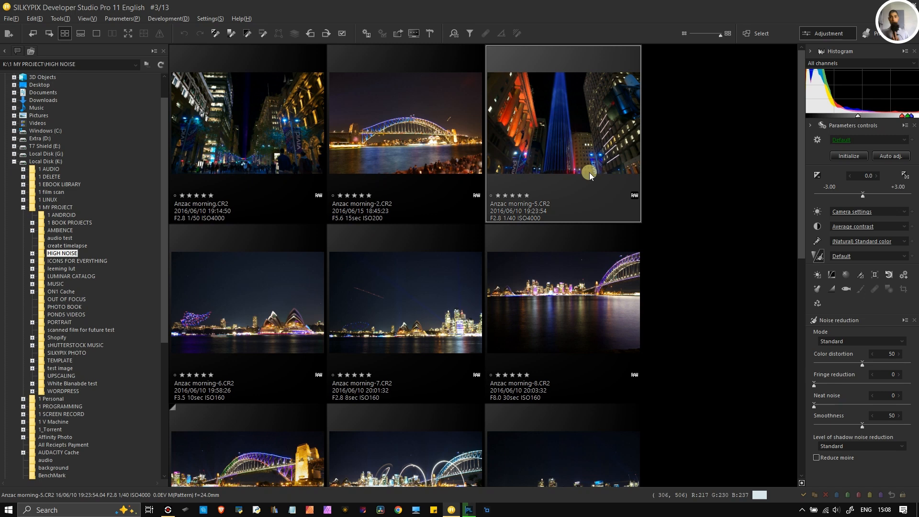
{"action": "left_click", "coordinate": [96, 41]}
Switch back to DxO PhotoLab and show the edited photo in the PhotoLibrary.
{"action": "left_click", "coordinate": [470, 511]}
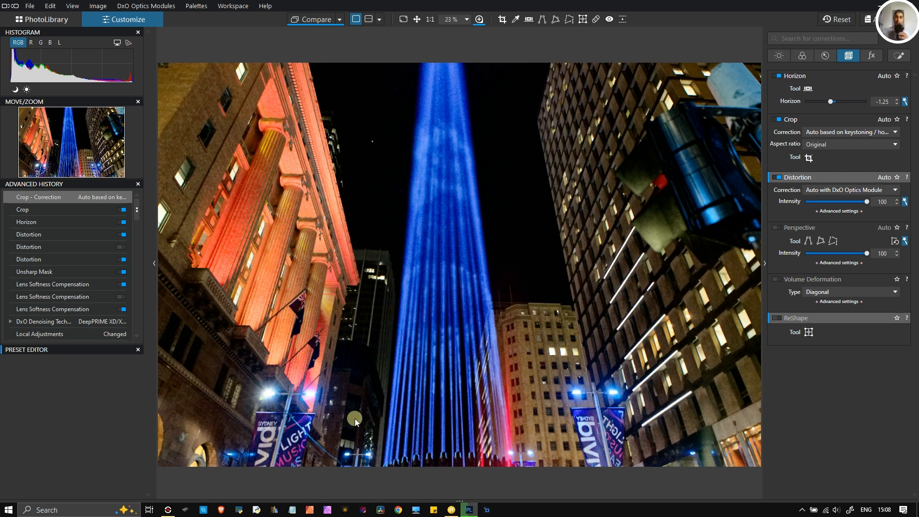
{"action": "left_click", "coordinate": [28, 20]}
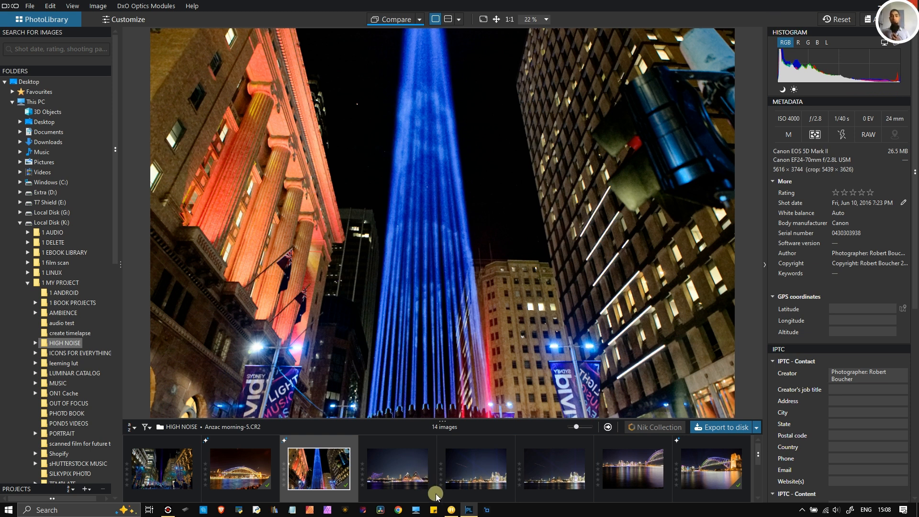
Return to SILKYPIX Developer Studio Pro 11 and hide the folder tree to enlarge the photo preview.
{"action": "left_click", "coordinate": [451, 510]}
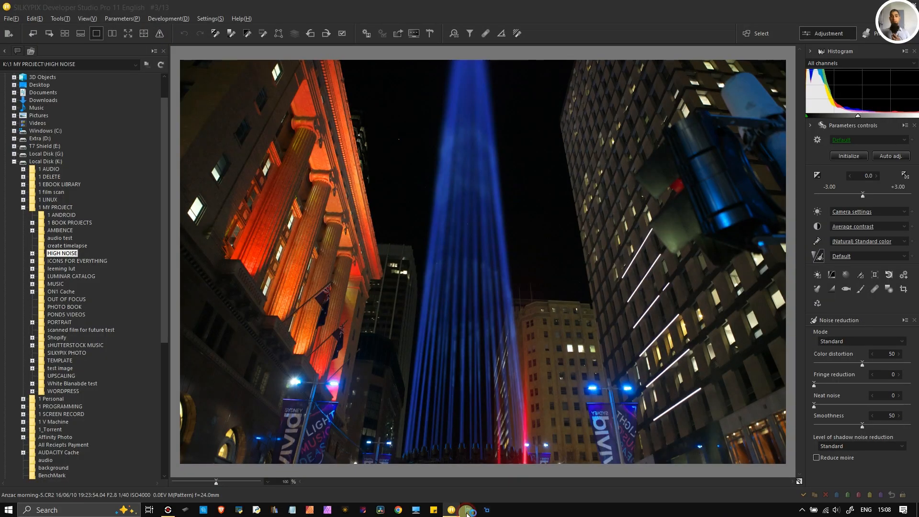
{"action": "left_click", "coordinate": [455, 511]}
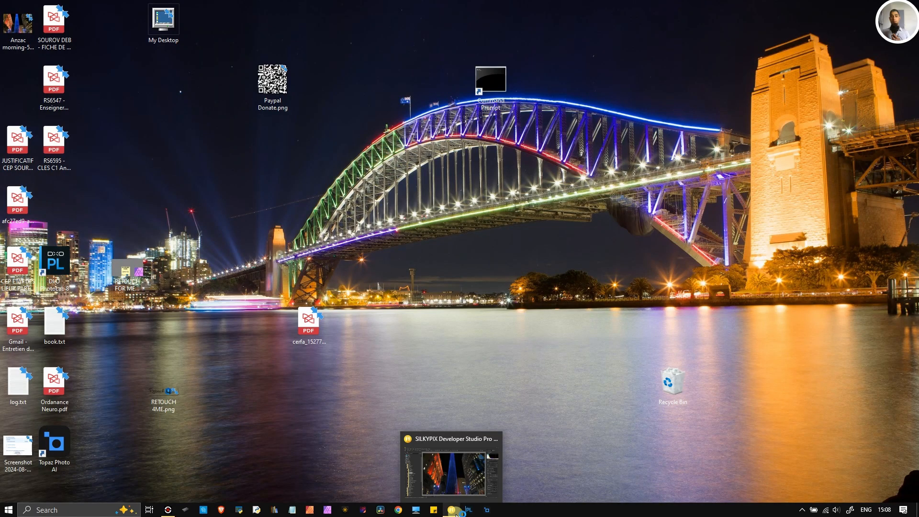
{"action": "left_click", "coordinate": [454, 510]}
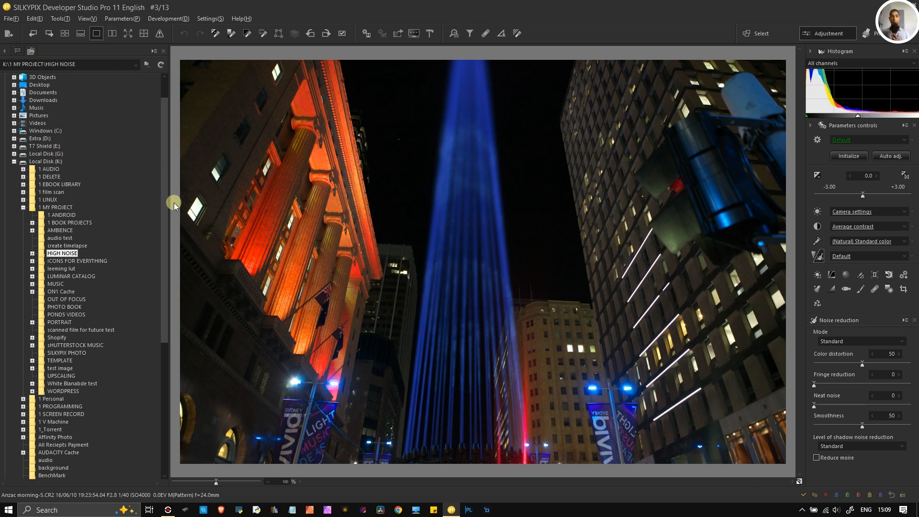
{"action": "left_click", "coordinate": [5, 51]}
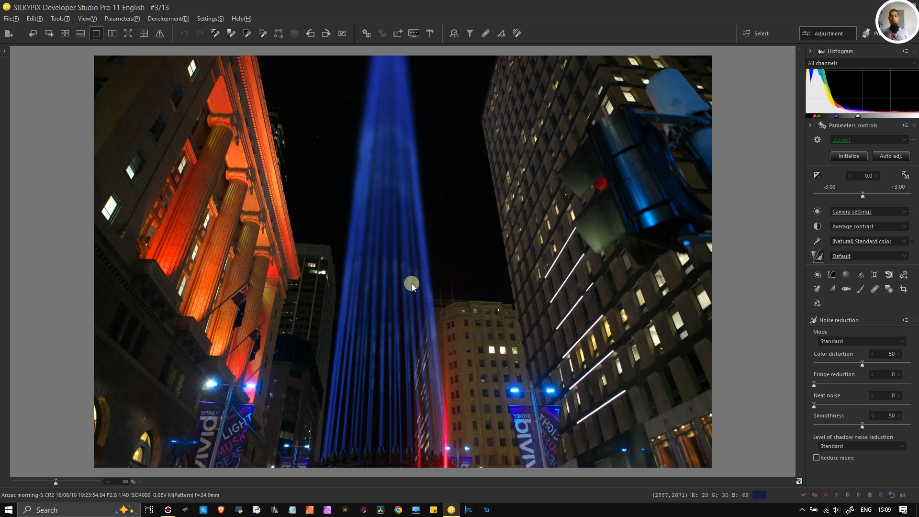
Auto-adjust the photo and apply the NO NR & SHARPNESS preset for sharpening and noise reduction.
{"action": "left_click", "coordinate": [878, 156]}
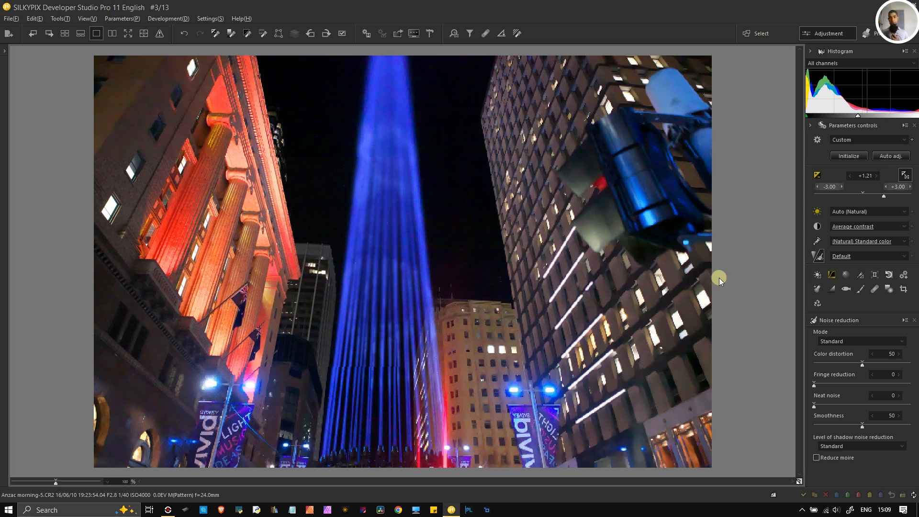
{"action": "left_click", "coordinate": [838, 257]}
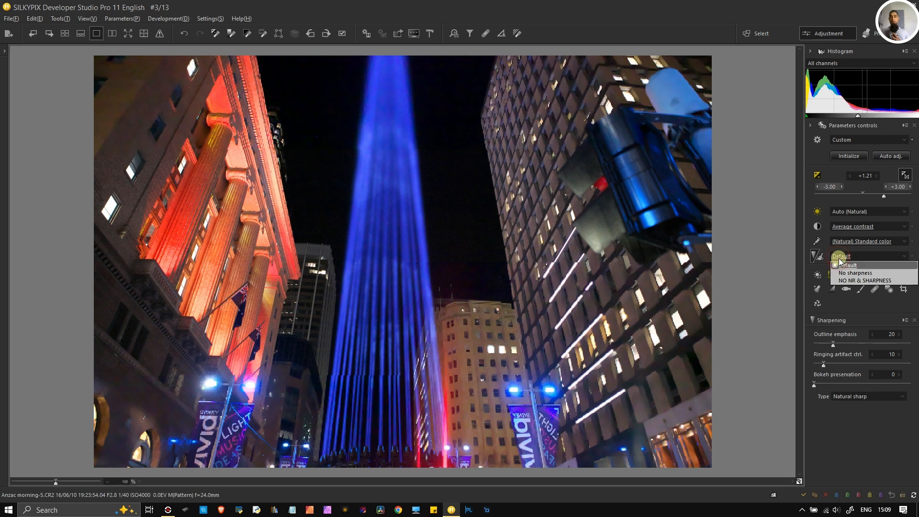
{"action": "left_click", "coordinate": [845, 272]}
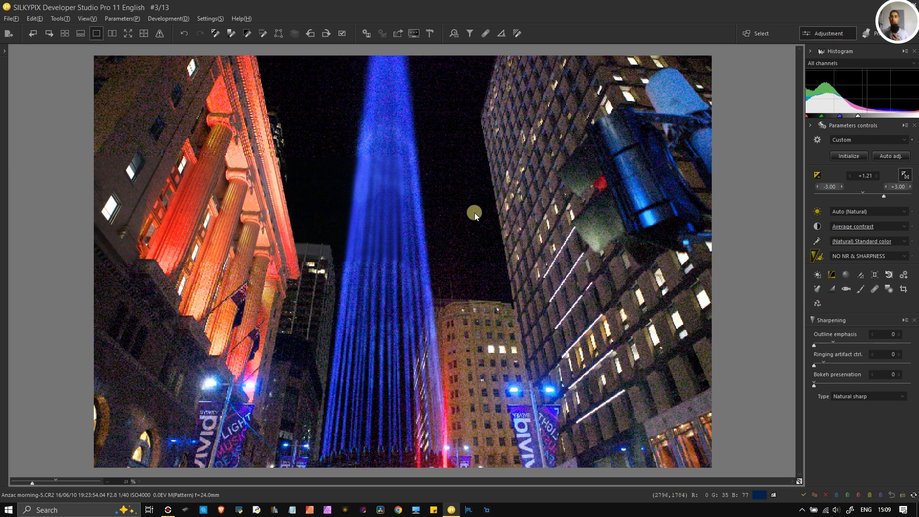
Set the demosaicing engine to Standard in the development settings.
{"action": "left_click", "coordinate": [904, 276]}
{"action": "left_click", "coordinate": [661, 258]}
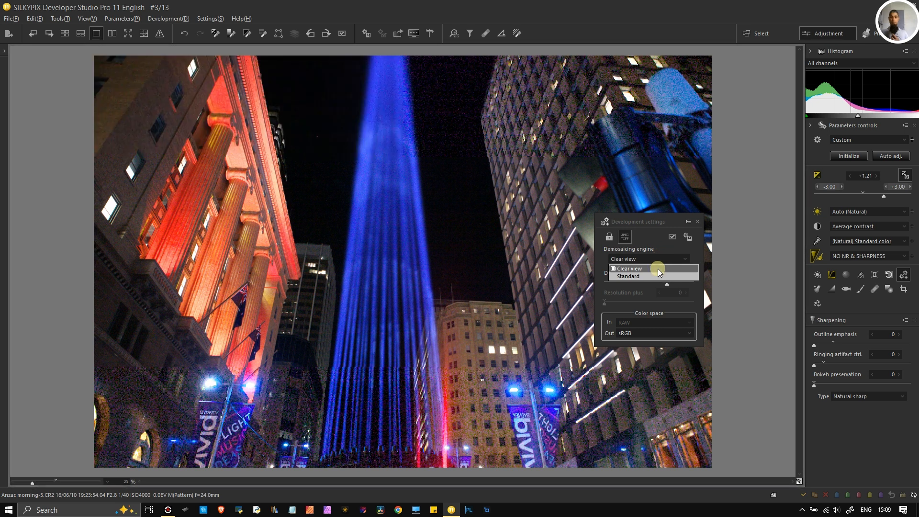
{"action": "left_click", "coordinate": [651, 276]}
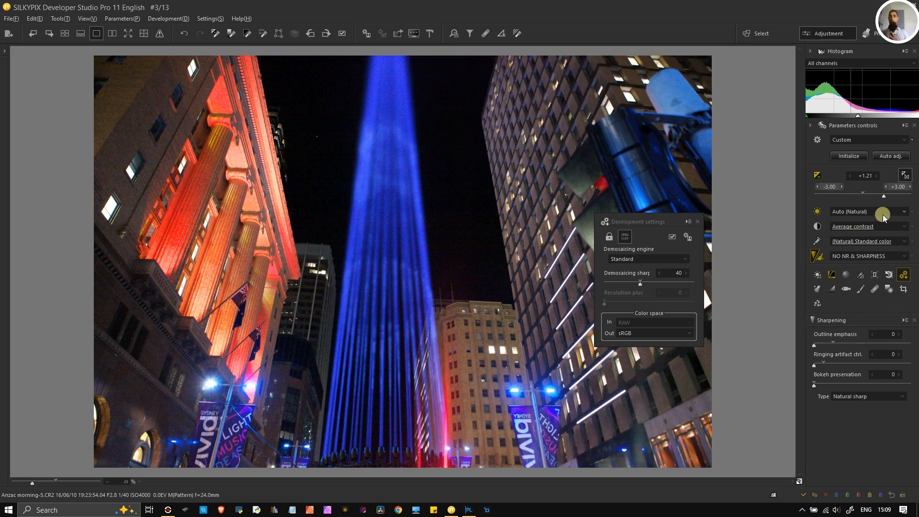
Shape the RGB tone curve with points at input 201 to output 214 and 44 to 39, and slightly raise the midtones near input 103.
{"action": "left_click", "coordinate": [831, 274]}
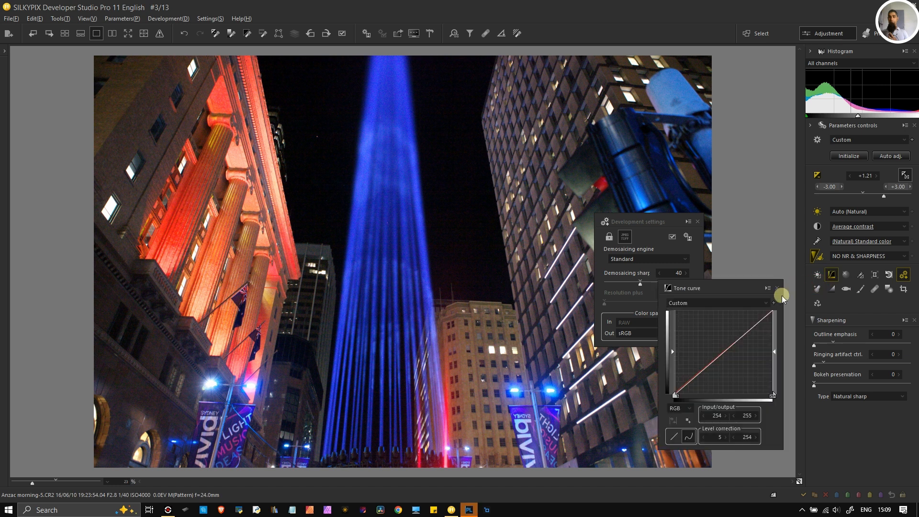
{"action": "left_click", "coordinate": [675, 396]}
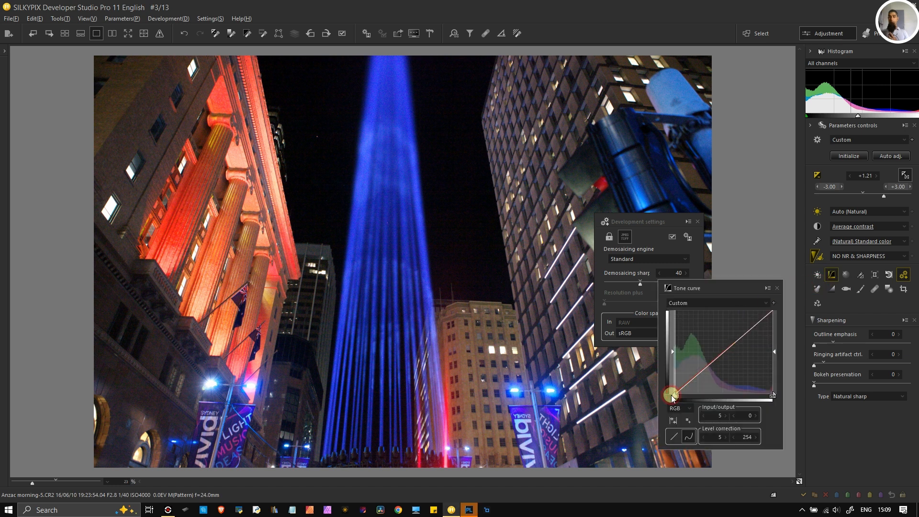
{"action": "left_click_drag", "start_coordinate": [755, 325], "coordinate": [751, 324]}
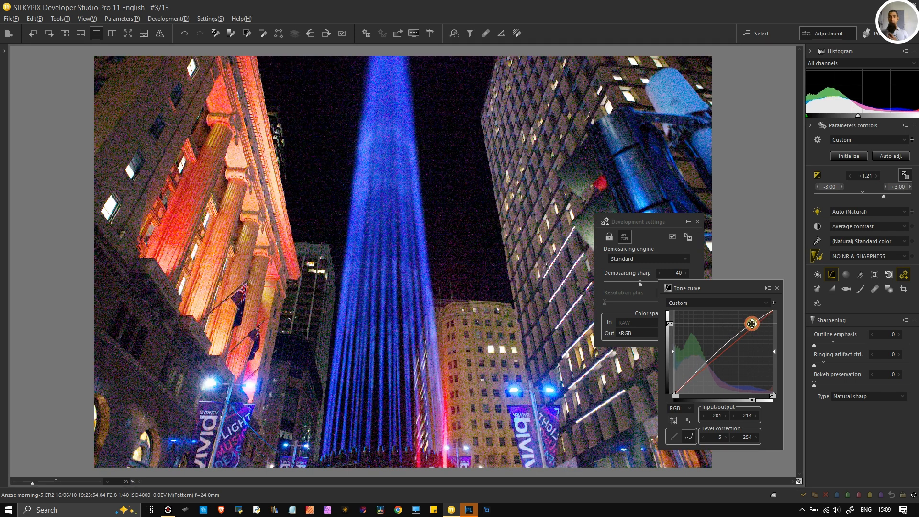
{"action": "left_click_drag", "start_coordinate": [689, 376], "coordinate": [691, 381]}
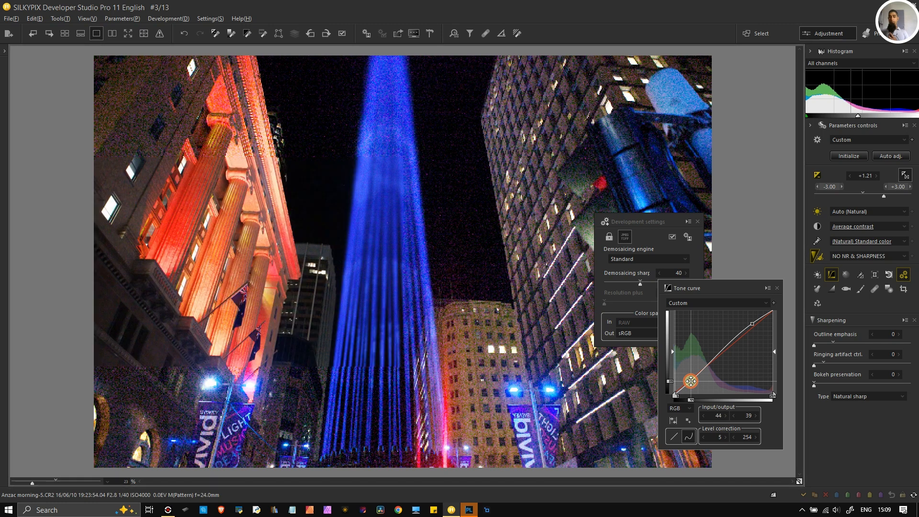
{"action": "left_click", "coordinate": [714, 359]}
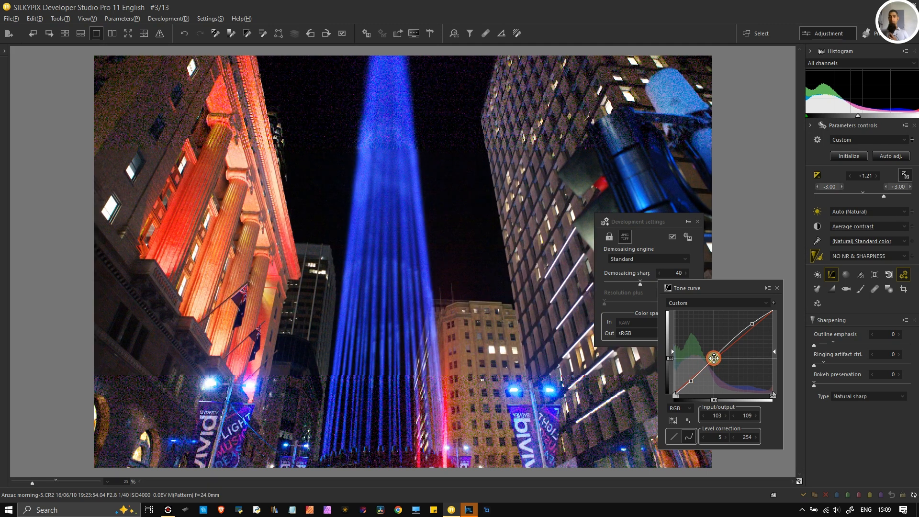
{"action": "left_click_drag", "start_coordinate": [714, 358], "coordinate": [714, 357]}
{"action": "left_click", "coordinate": [776, 288]}
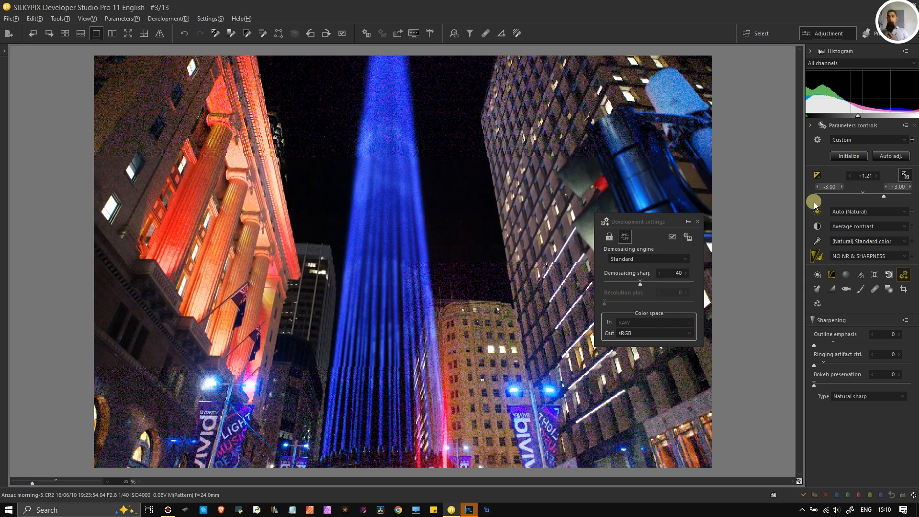
Enable the lens profile correction for the Canon EF 24-70mm f/2.8L USM and close the lens aberration and development settings dialogs.
{"action": "left_click", "coordinate": [874, 274]}
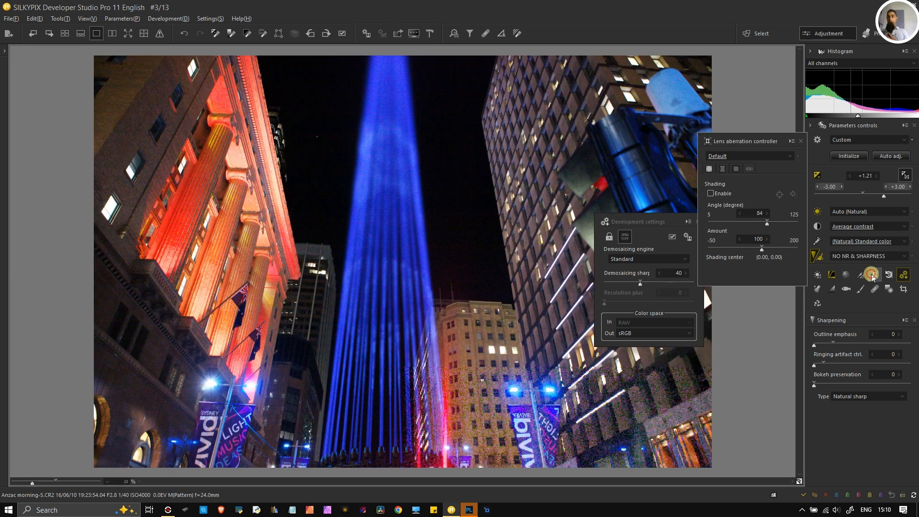
{"action": "left_click", "coordinate": [748, 170]}
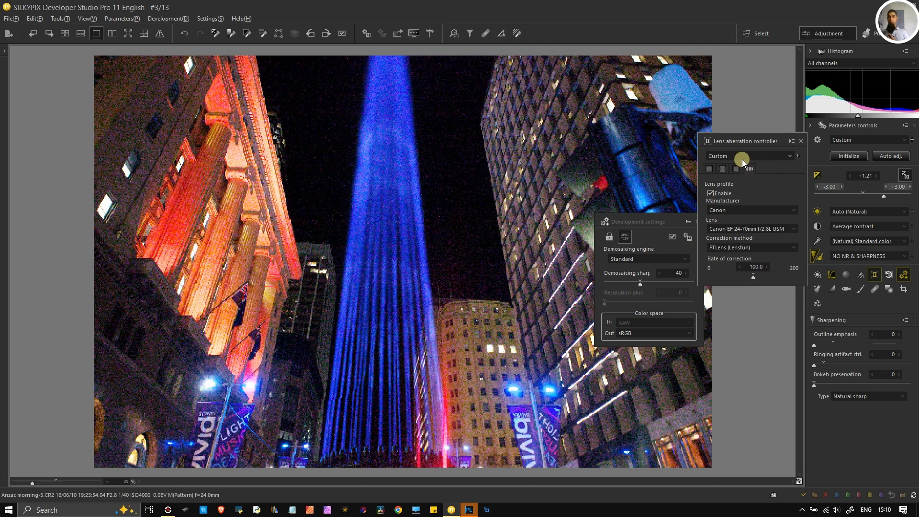
{"action": "left_click", "coordinate": [800, 141]}
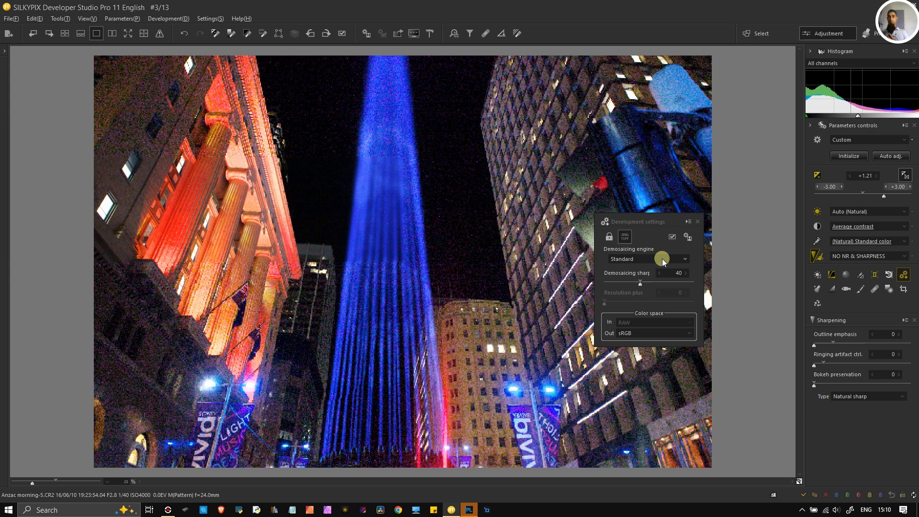
{"action": "left_click", "coordinate": [697, 221]}
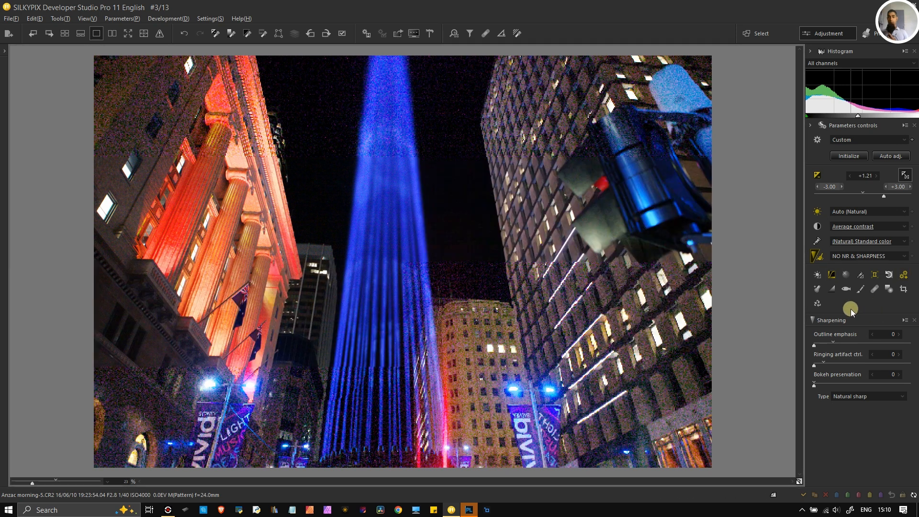
{"action": "left_click", "coordinate": [864, 275]}
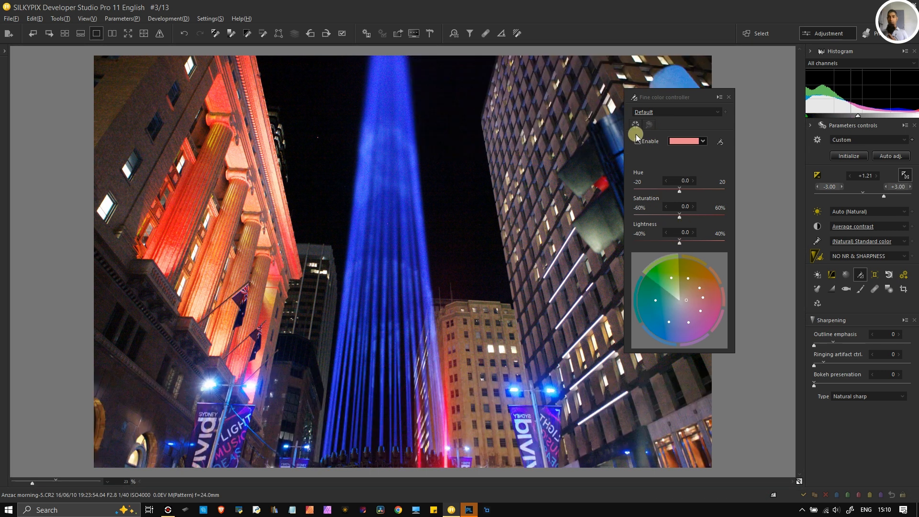
{"action": "left_click", "coordinate": [647, 123]}
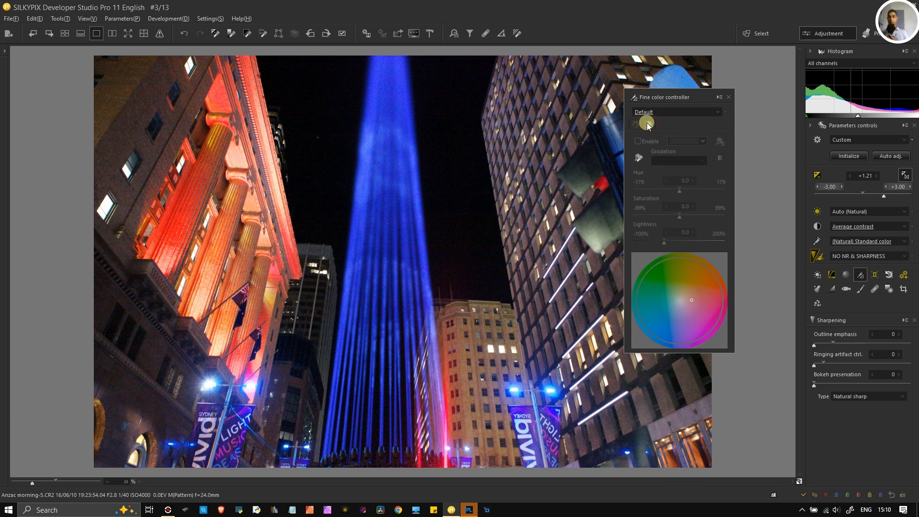
{"action": "left_click", "coordinate": [636, 125]}
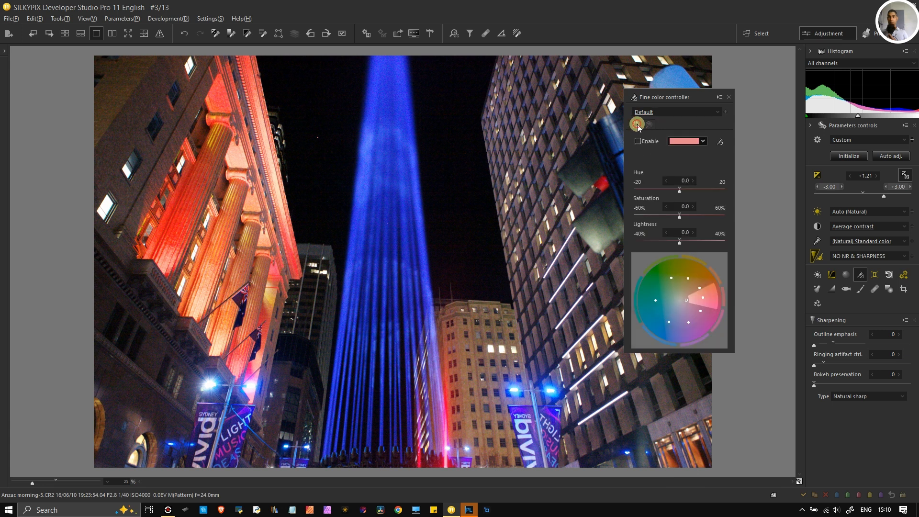
{"action": "left_click", "coordinate": [729, 96]}
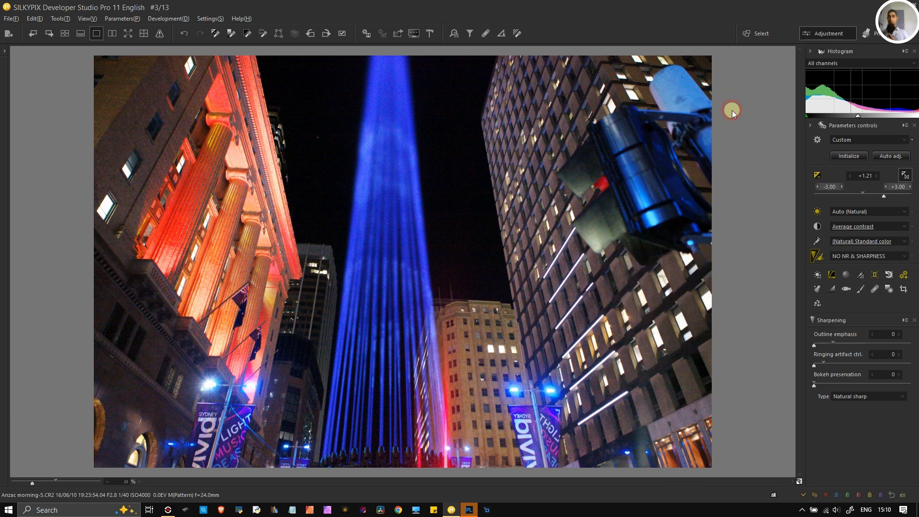
Paint a partial correction brush area down the blue light beam with feather 96 and set its lightness to -3.
{"action": "left_click", "coordinate": [890, 288]}
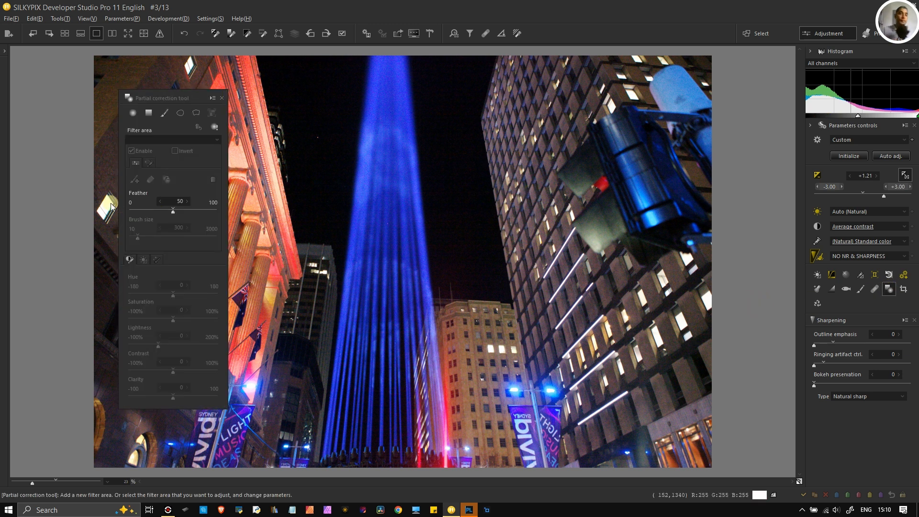
{"action": "left_click", "coordinate": [162, 115]}
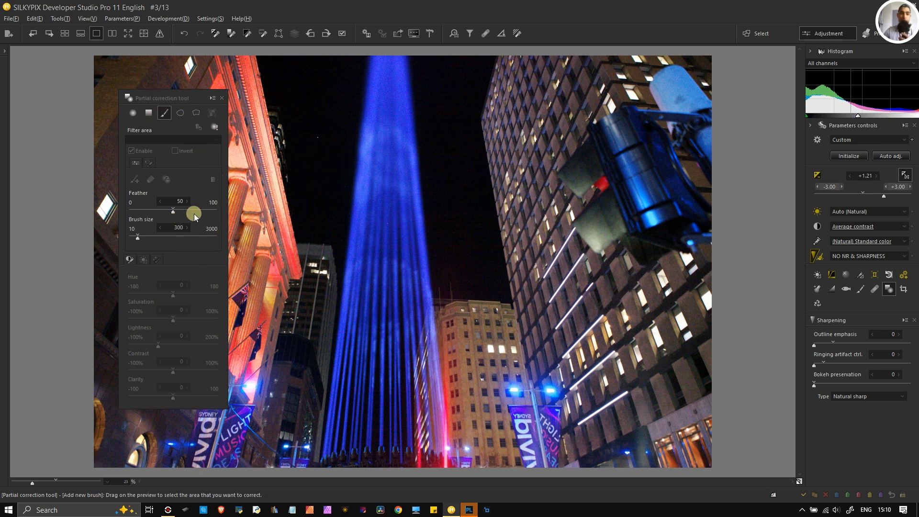
{"action": "left_click", "coordinate": [213, 209]}
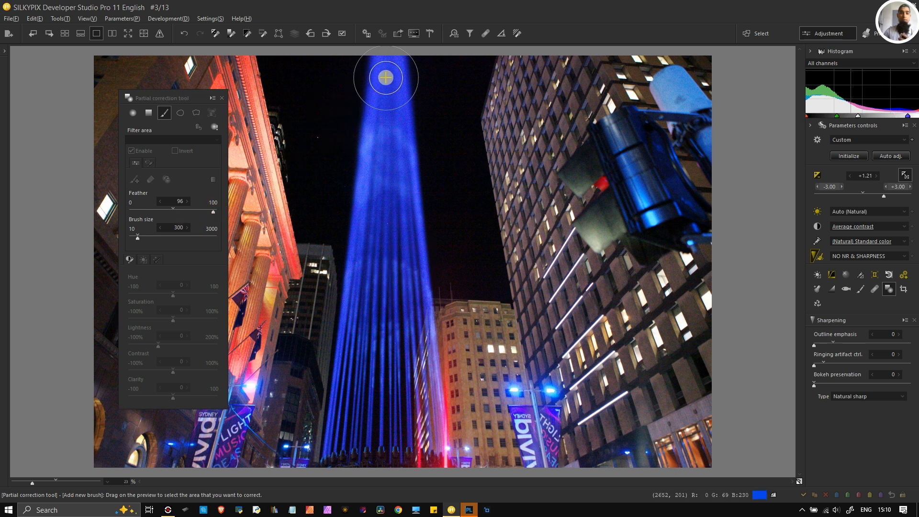
{"action": "mouse_move", "coordinate": [386, 73]}
{"action": "left_mouse_down"}
{"action": "mouse_move", "coordinate": [336, 438]}
{"action": "mouse_move", "coordinate": [412, 431]}
{"action": "mouse_move", "coordinate": [391, 346]}
{"action": "mouse_move", "coordinate": [404, 222]}
{"action": "mouse_move", "coordinate": [386, 47]}
{"action": "mouse_move", "coordinate": [367, 104]}
{"action": "mouse_move", "coordinate": [334, 455]}
{"action": "mouse_move", "coordinate": [415, 439]}
{"action": "mouse_move", "coordinate": [421, 405]}
{"action": "mouse_move", "coordinate": [424, 290]}
{"action": "mouse_move", "coordinate": [392, 43]}
{"action": "mouse_move", "coordinate": [375, 222]}
{"action": "mouse_move", "coordinate": [380, 450]}
{"action": "mouse_move", "coordinate": [357, 447]}
{"action": "left_mouse_up"}
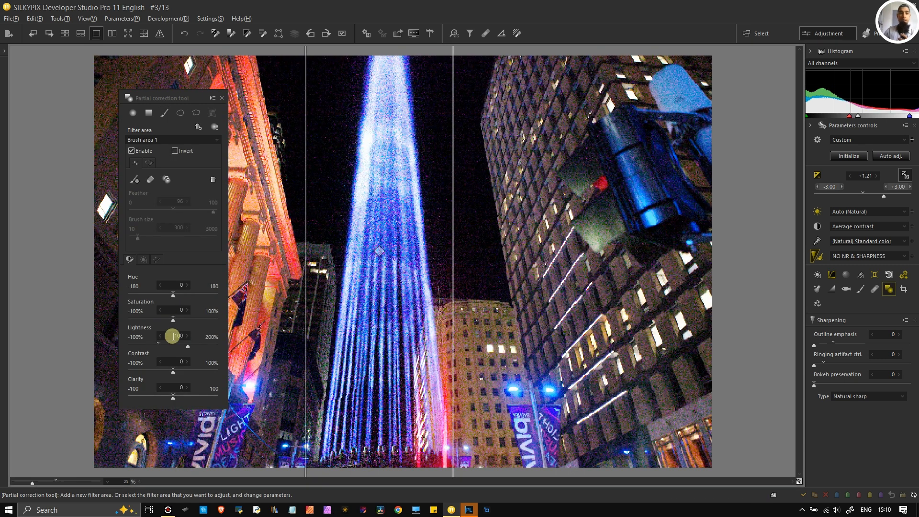
{"action": "left_click", "coordinate": [157, 345]}
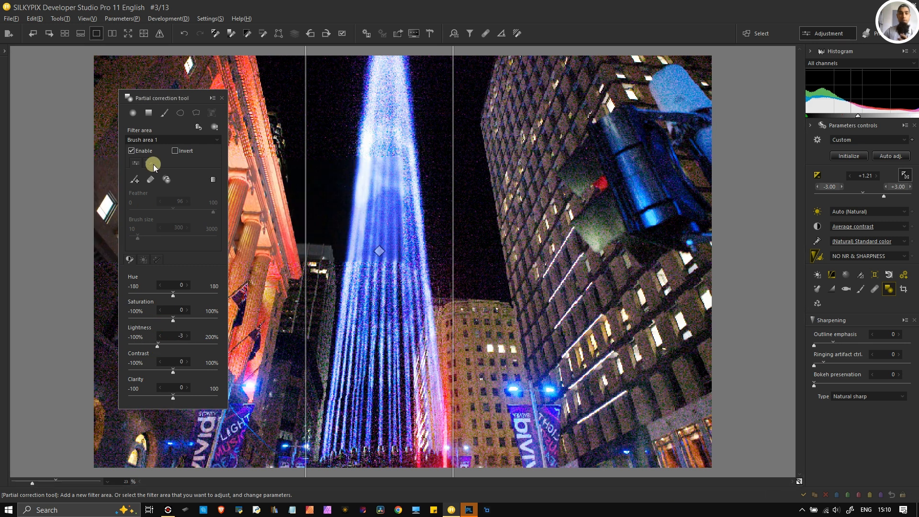
Limit the brush area's correction to the blue-violet color sampled from the light beam, with a color range of 58.
{"action": "left_click", "coordinate": [149, 164]}
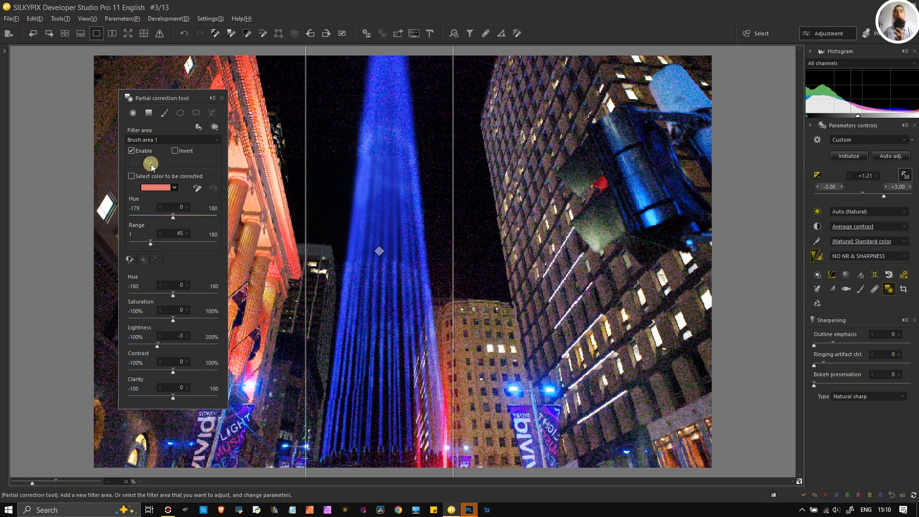
{"action": "left_click", "coordinate": [196, 188]}
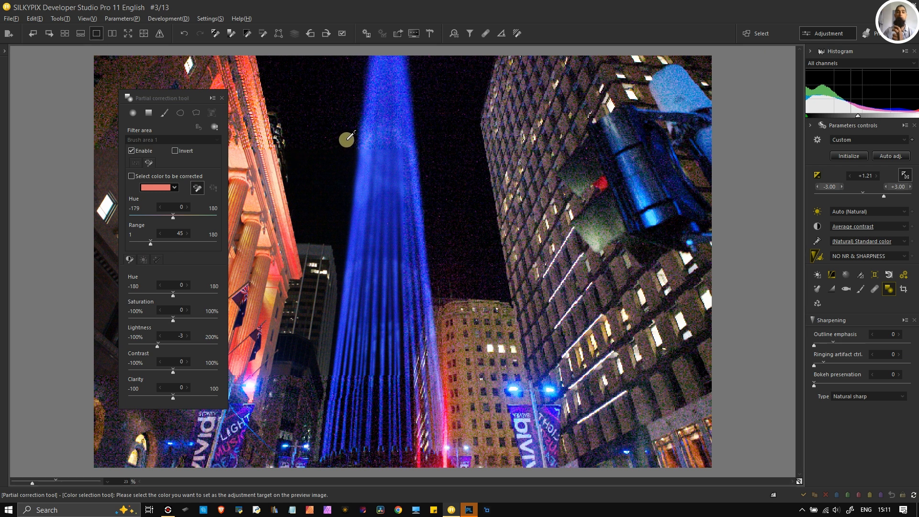
{"action": "key", "text": "Escape"}
{"action": "left_click", "coordinate": [379, 164]}
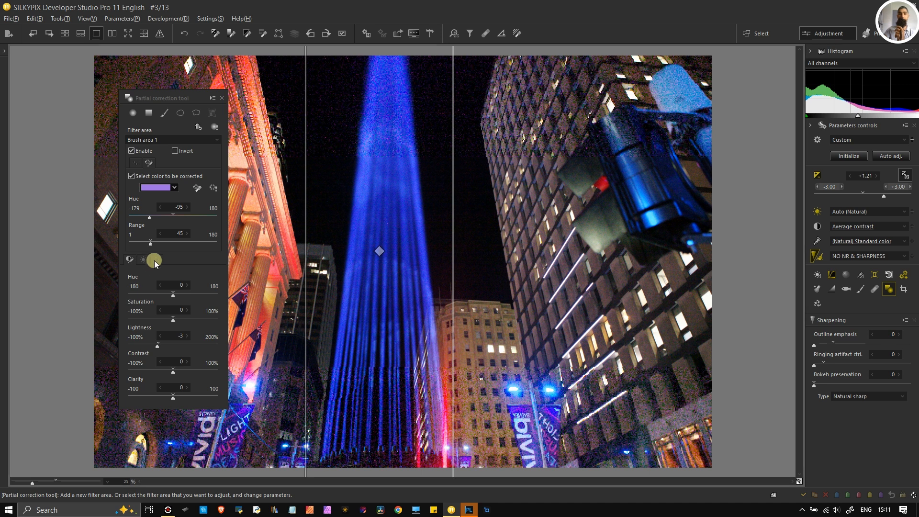
{"action": "left_click", "coordinate": [154, 243]}
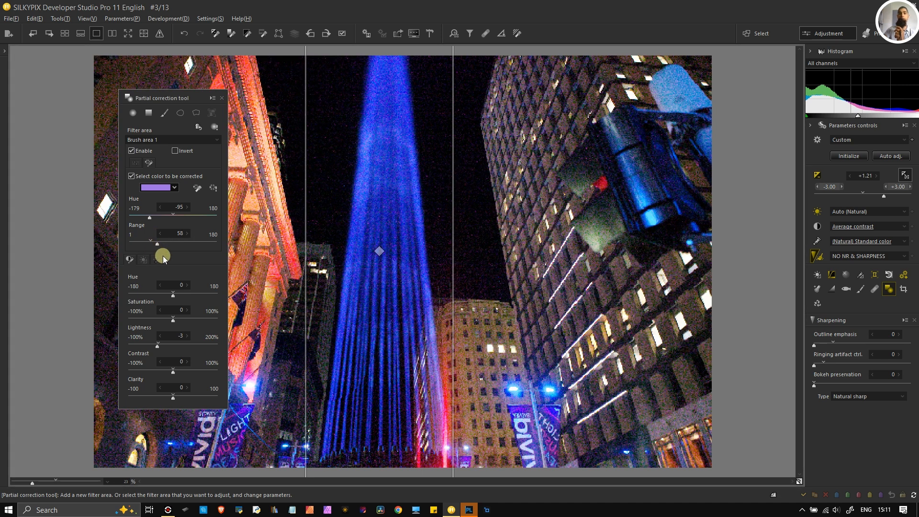
Set the light beam brush area's lightness to 18, saturation to 17, contrast to 22 and clarity to 11.
{"action": "left_click_drag", "start_coordinate": [183, 348], "coordinate": [195, 342]}
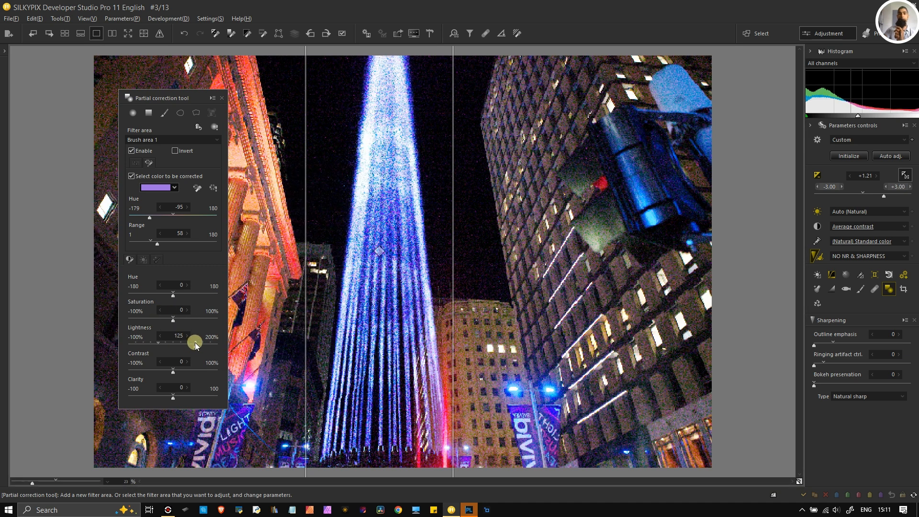
{"action": "left_click_drag", "start_coordinate": [194, 343], "coordinate": [163, 349]}
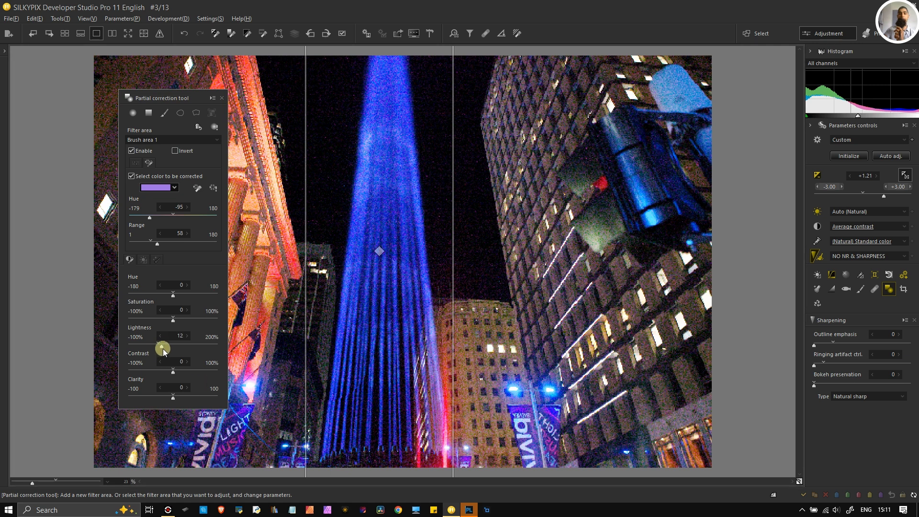
{"action": "left_click_drag", "start_coordinate": [163, 348], "coordinate": [165, 347]}
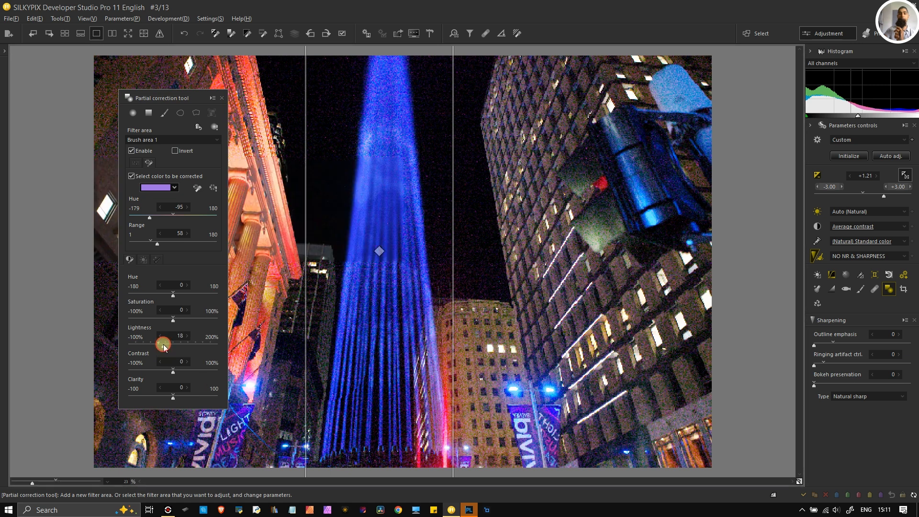
{"action": "left_click", "coordinate": [186, 313]}
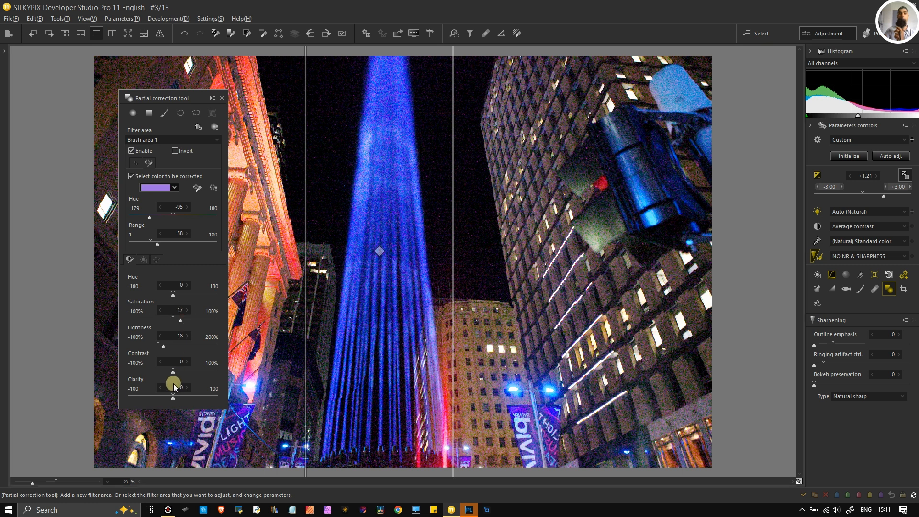
{"action": "left_click", "coordinate": [183, 371]}
{"action": "left_click", "coordinate": [178, 399]}
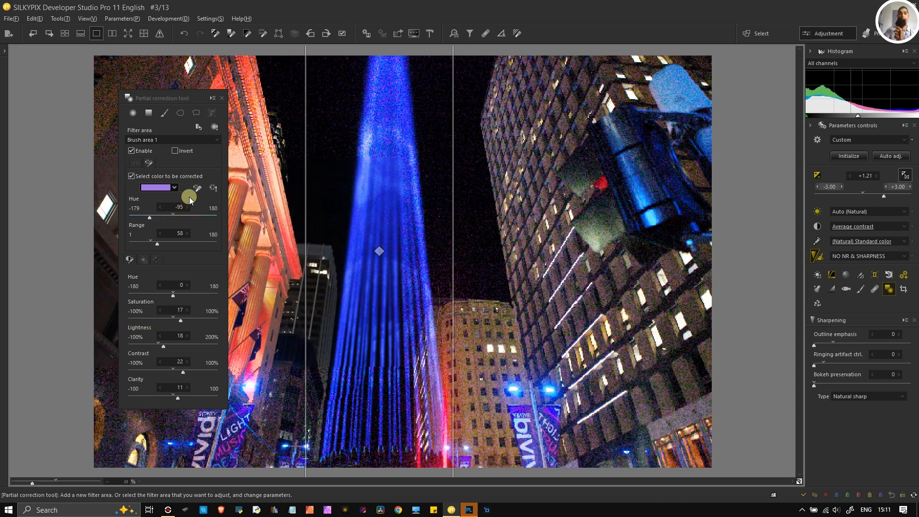
Add a diagonal gradual correction filter over the traffic light and the right-hand building, and set its lightness to -14.
{"action": "left_click", "coordinate": [148, 112]}
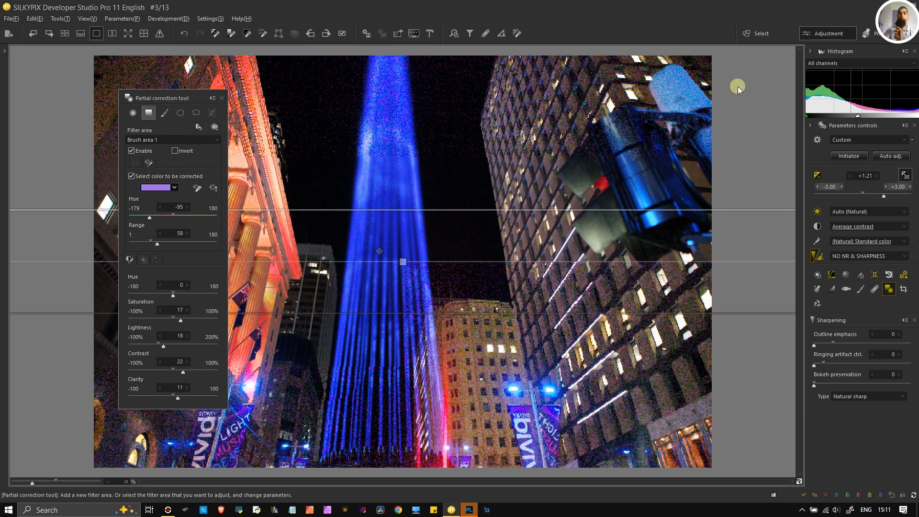
{"action": "left_click_drag", "start_coordinate": [699, 68], "coordinate": [655, 116]}
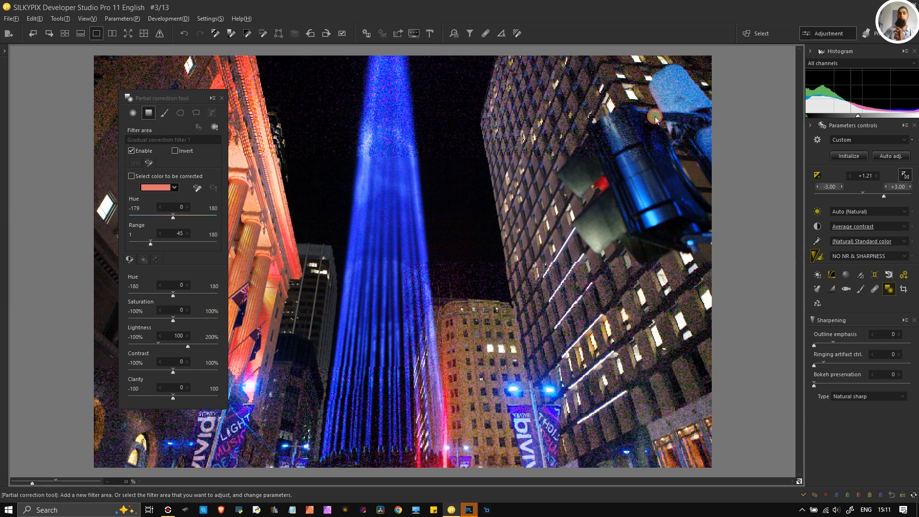
{"action": "left_click_drag", "start_coordinate": [405, 263], "coordinate": [703, 153]}
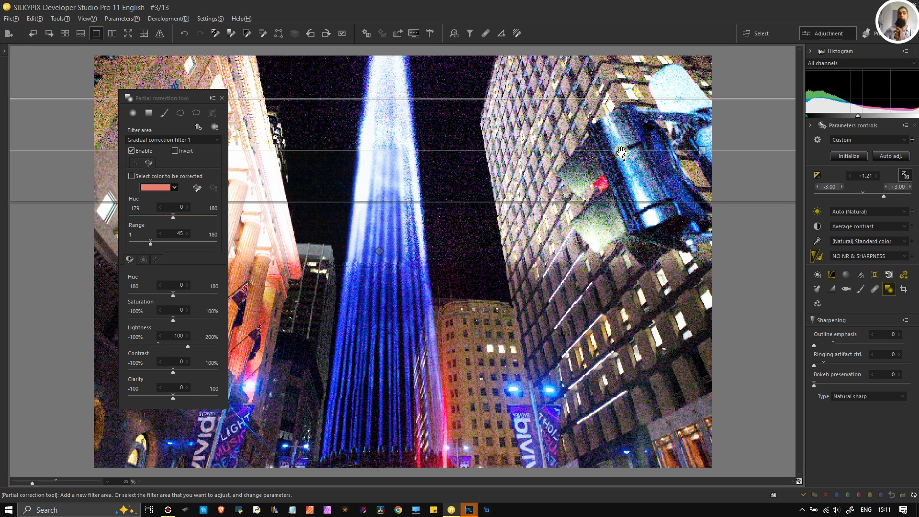
{"action": "left_click_drag", "start_coordinate": [618, 148], "coordinate": [658, 111]}
{"action": "left_click_drag", "start_coordinate": [632, 162], "coordinate": [412, 233]}
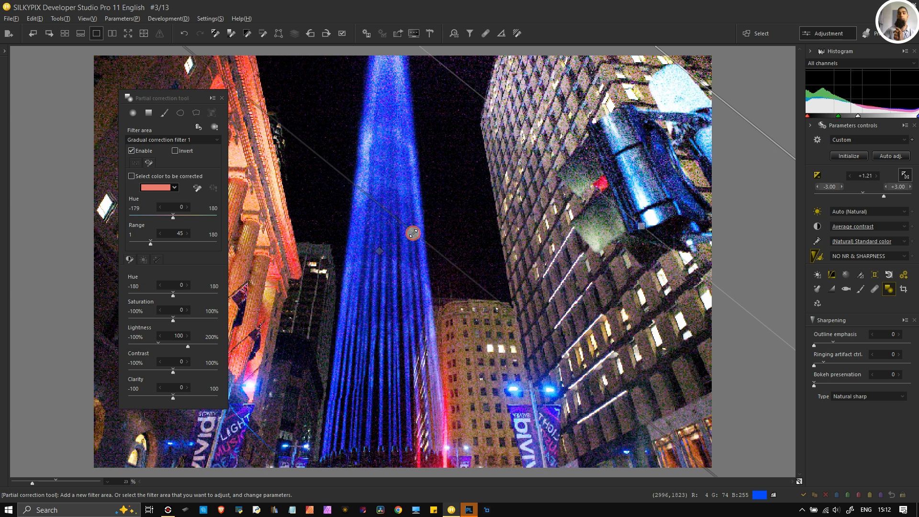
{"action": "left_click", "coordinate": [154, 345]}
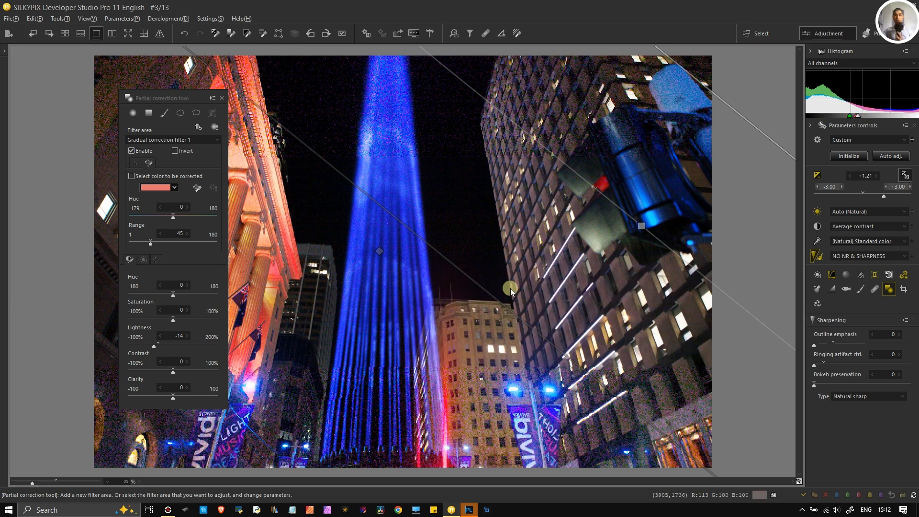
Rotate the gradual filter steeper along the right-hand building, widen its transition toward the light beam, and set its saturation to -7.
{"action": "left_click_drag", "start_coordinate": [576, 173], "coordinate": [574, 258]}
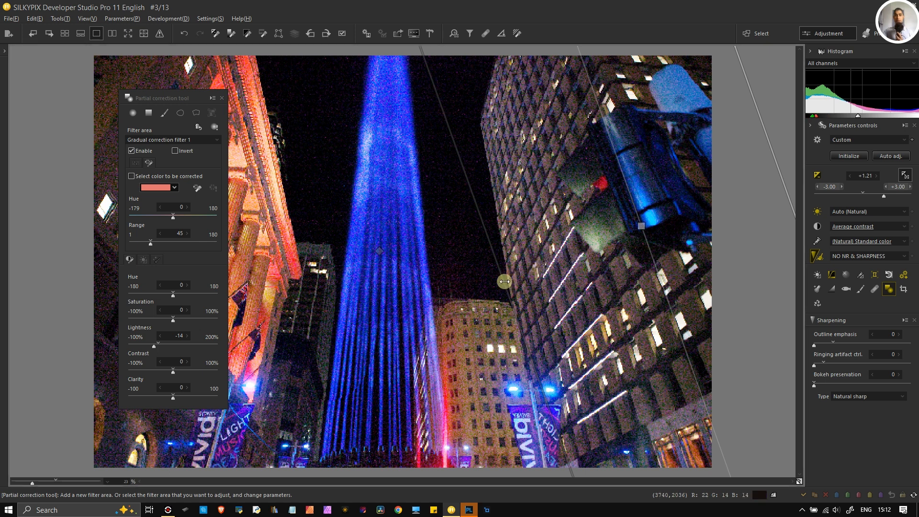
{"action": "left_click_drag", "start_coordinate": [503, 281], "coordinate": [466, 282]}
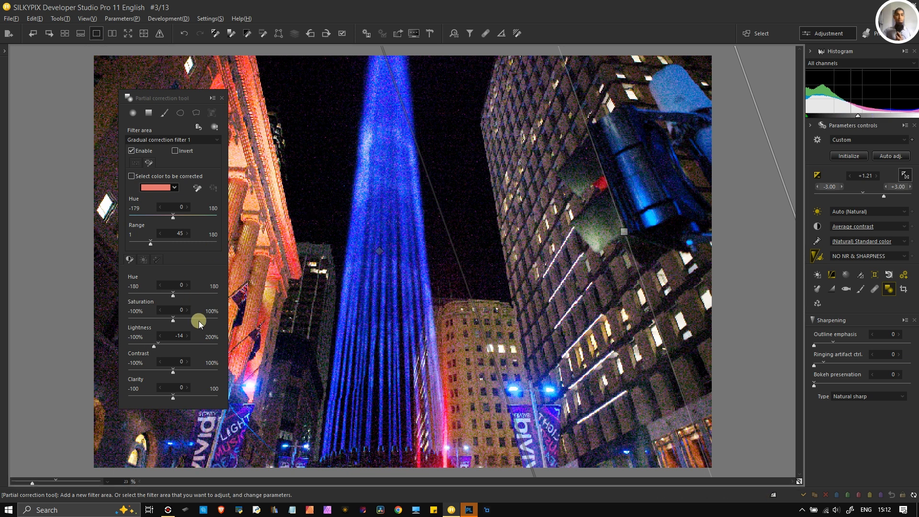
{"action": "left_click", "coordinate": [169, 320]}
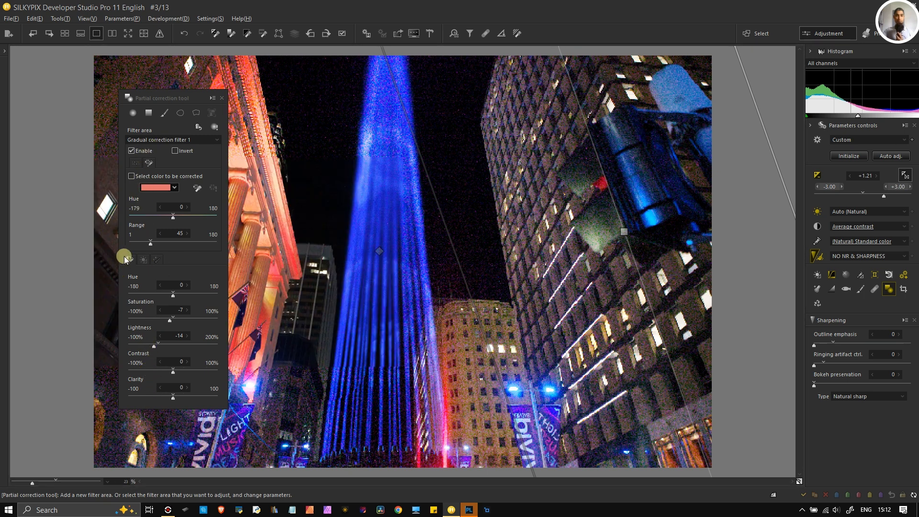
Shift the gradual filter's white balance toward yellow, with hue -82 and saturation 0.69.
{"action": "left_click", "coordinate": [153, 261]}
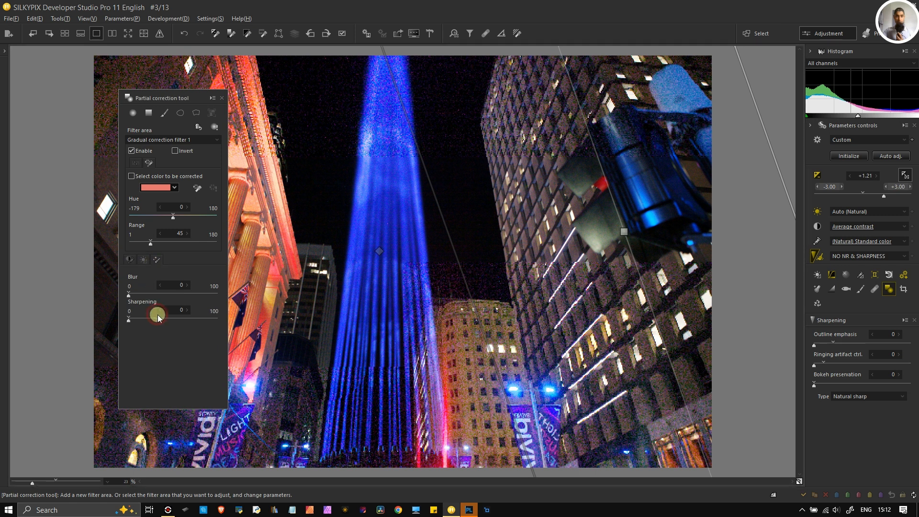
{"action": "left_click", "coordinate": [143, 260]}
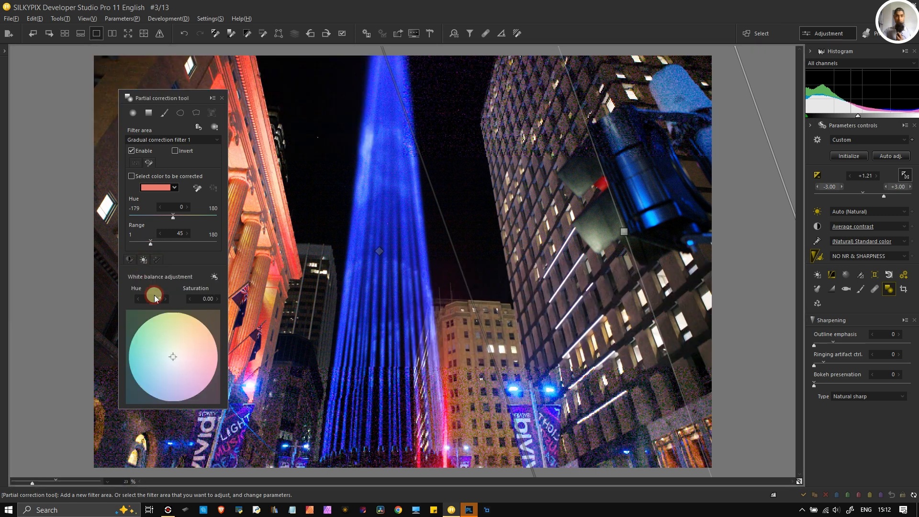
{"action": "left_click", "coordinate": [174, 345]}
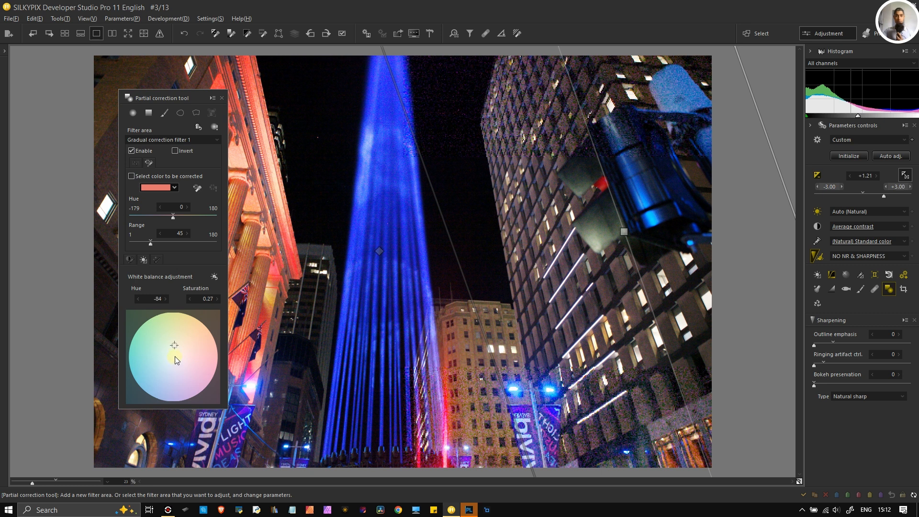
{"action": "left_click", "coordinate": [176, 327]}
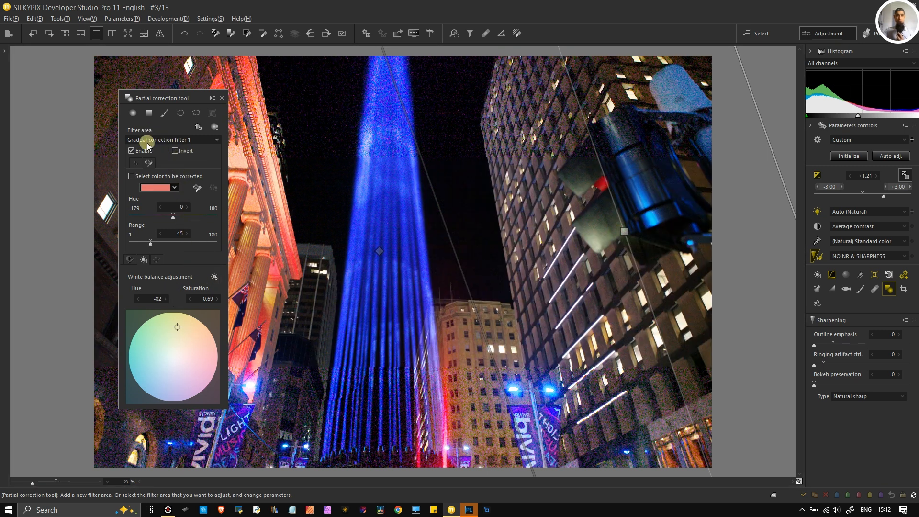
{"action": "left_click", "coordinate": [217, 130]}
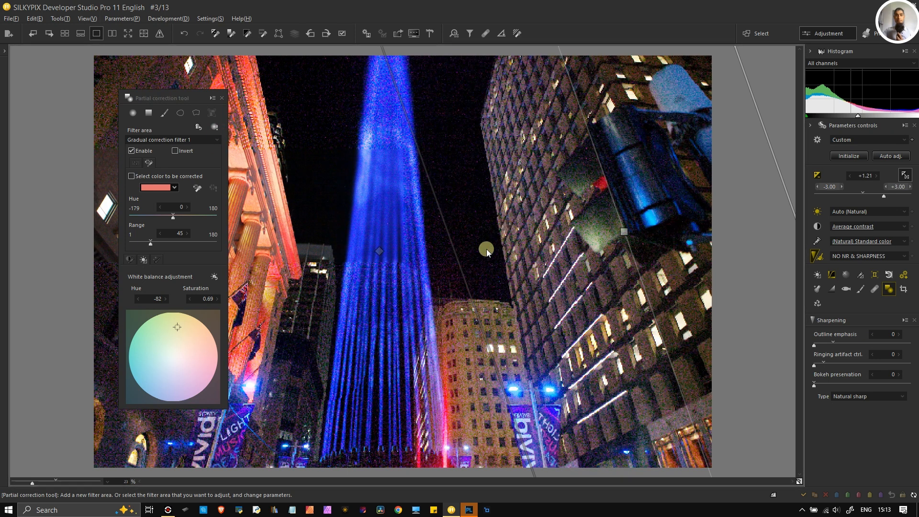
{"action": "left_click", "coordinate": [204, 206]}
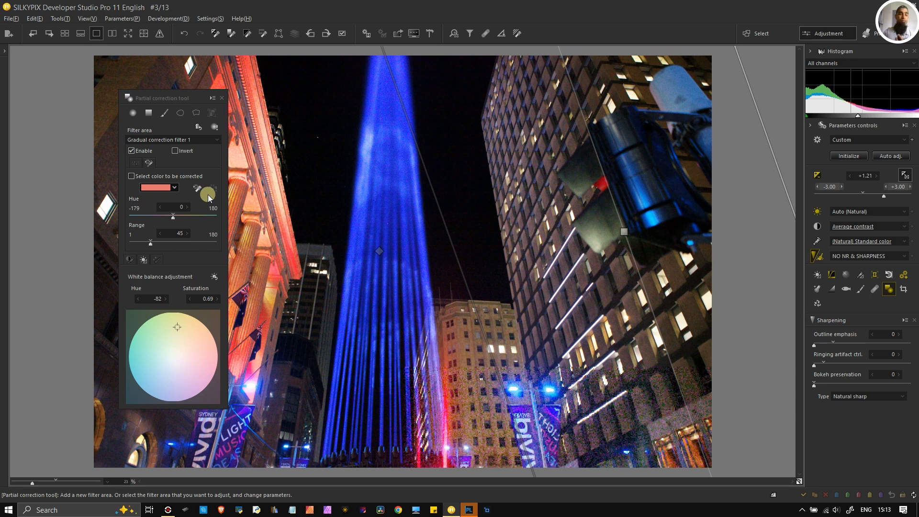
{"action": "left_click", "coordinate": [156, 258]}
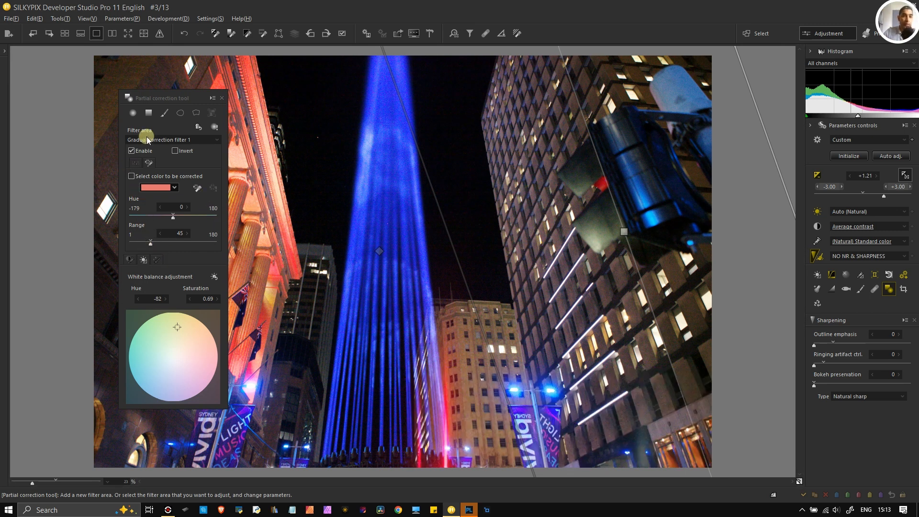
{"action": "left_click", "coordinate": [133, 164]}
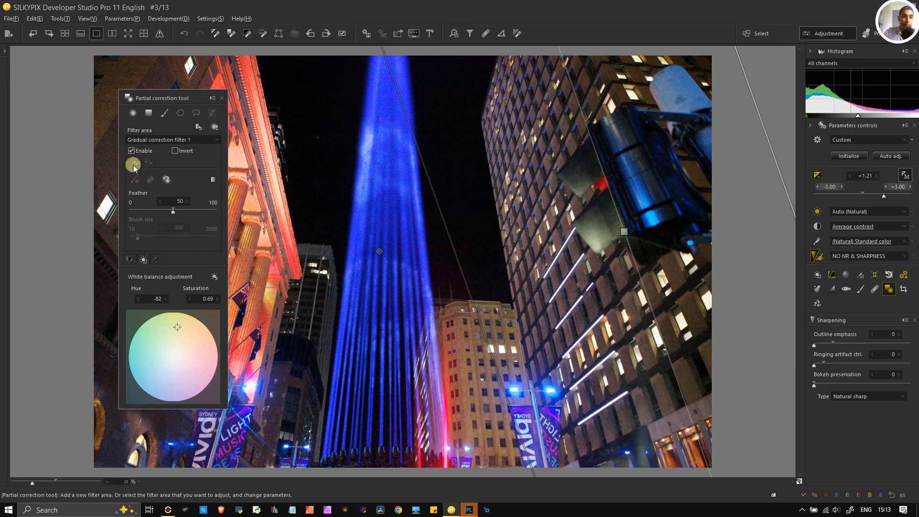
{"action": "left_click", "coordinate": [146, 165]}
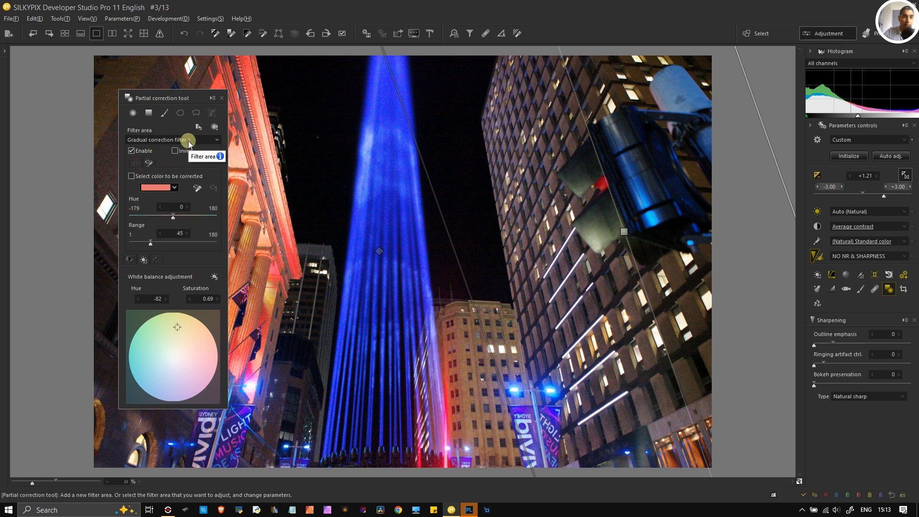
Move the partial correction dialog off the columned building and place a second, slanted gradual correction filter over that building.
{"action": "left_click_drag", "start_coordinate": [189, 98], "coordinate": [617, 119]}
{"action": "left_click", "coordinate": [583, 138]}
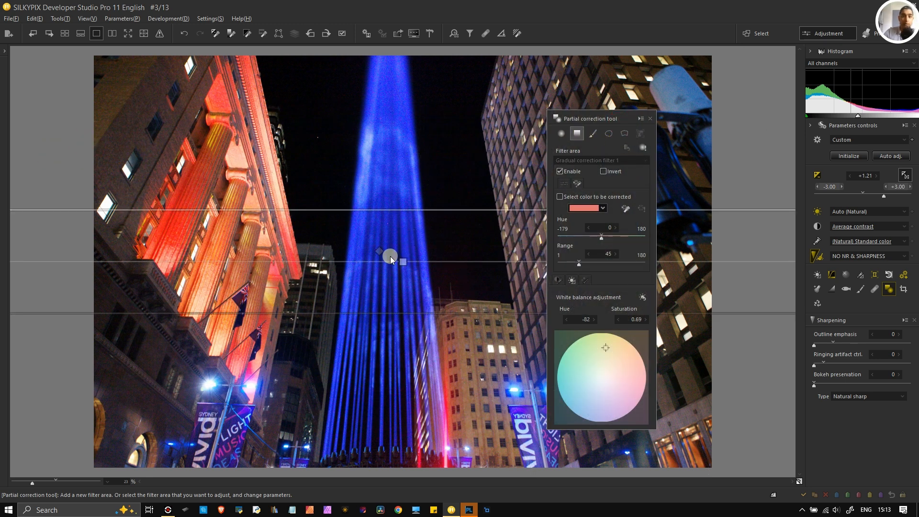
{"action": "left_click", "coordinate": [402, 262]}
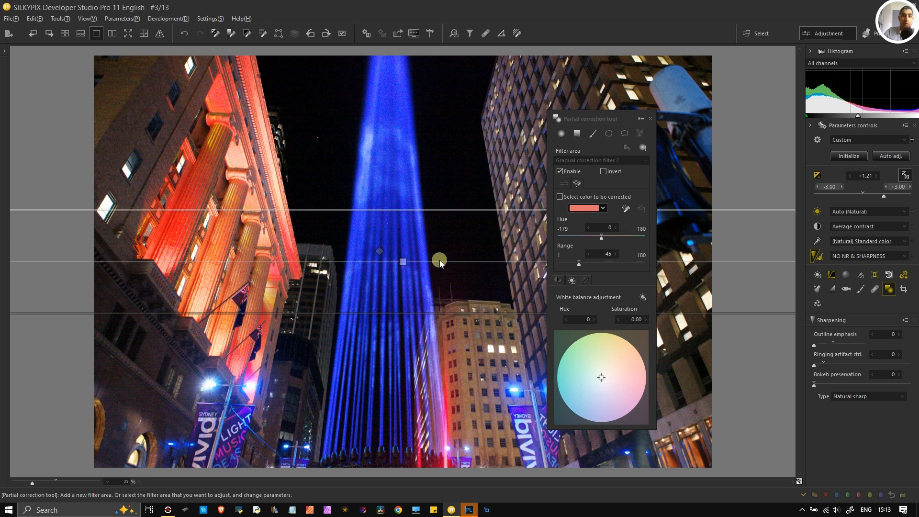
{"action": "left_click_drag", "start_coordinate": [434, 262], "coordinate": [368, 170]}
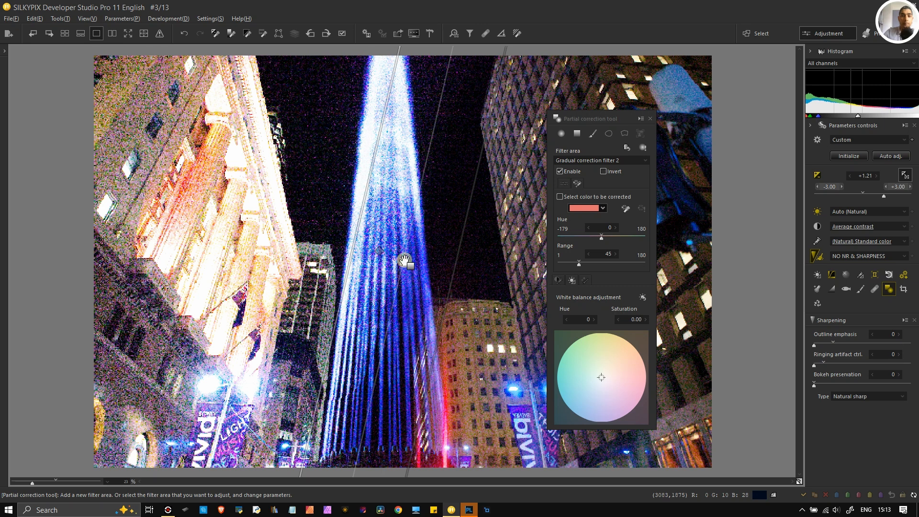
{"action": "left_click_drag", "start_coordinate": [391, 258], "coordinate": [251, 246]}
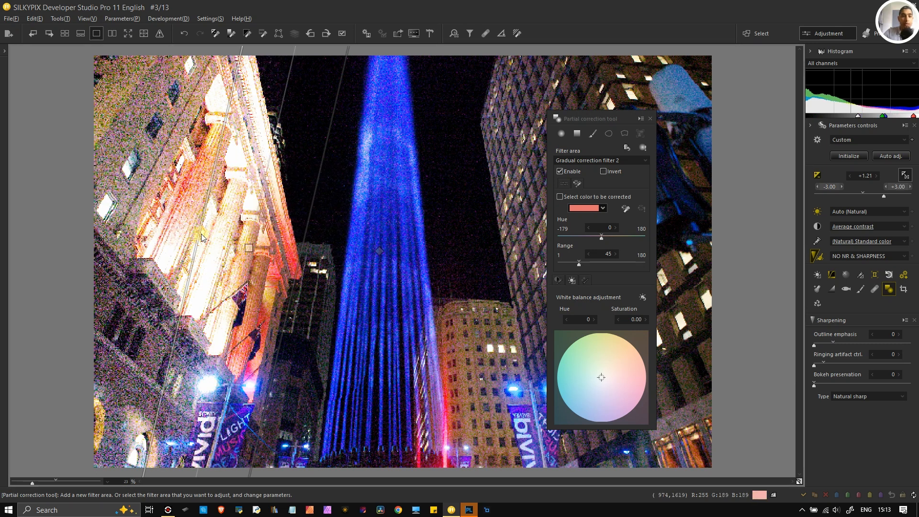
Widen the gradual filter outward over the columned building and shift its white balance toward yellow, with hue -90 and saturation 0.79.
{"action": "left_click_drag", "start_coordinate": [199, 234], "coordinate": [95, 158]}
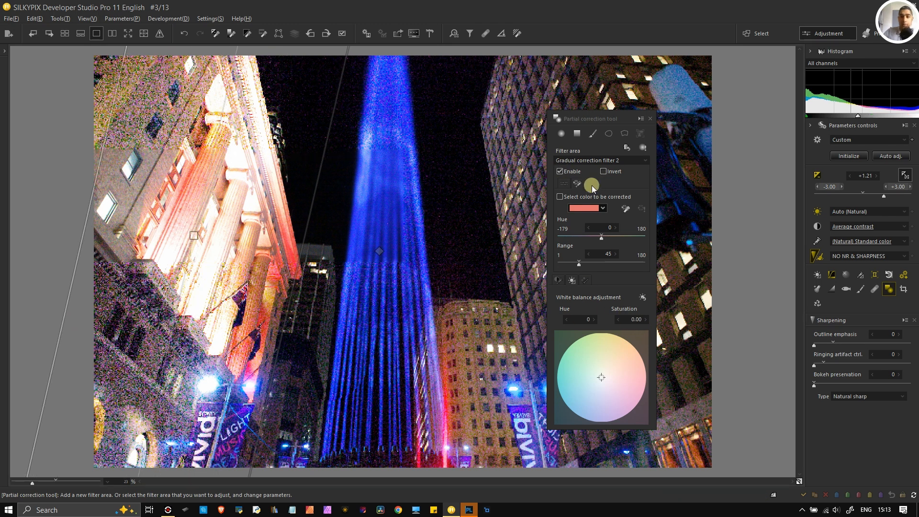
{"action": "left_click", "coordinate": [602, 343]}
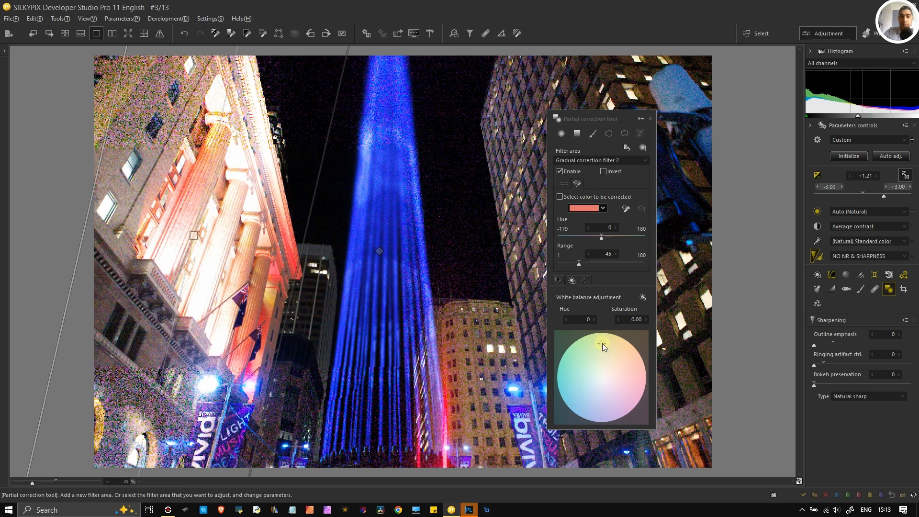
{"action": "left_click", "coordinate": [568, 186]}
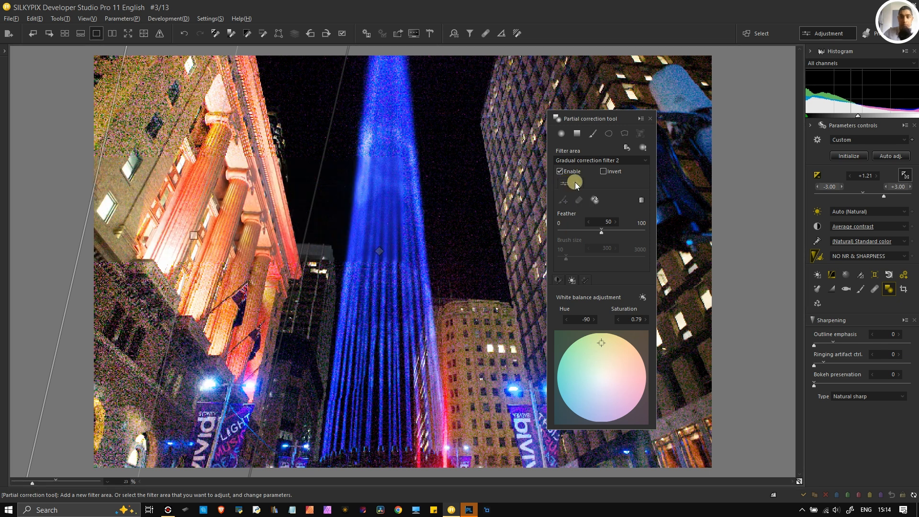
{"action": "left_click", "coordinate": [576, 182]}
Set the columned building's gradual filter lightness to -9, extend its transition toward the light beam, and close the partial correction tool.
{"action": "left_click", "coordinate": [558, 280]}
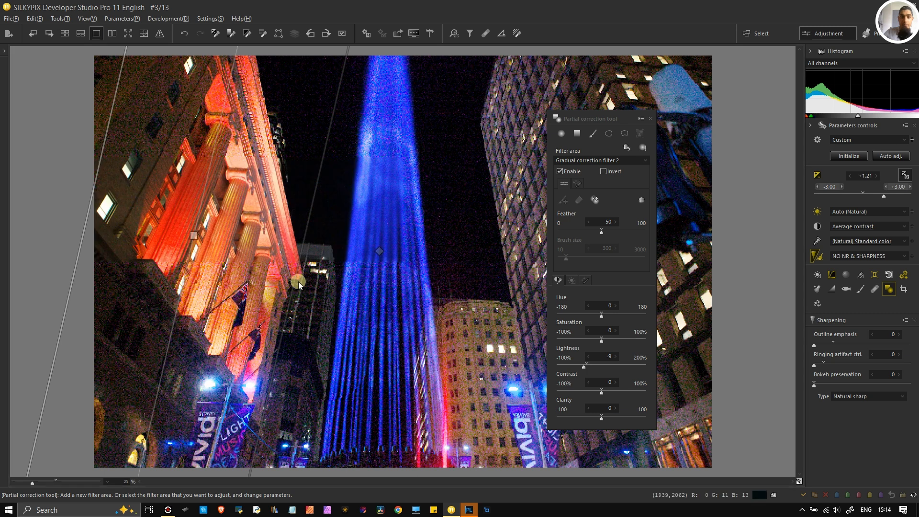
{"action": "left_click_drag", "start_coordinate": [321, 285], "coordinate": [327, 286]}
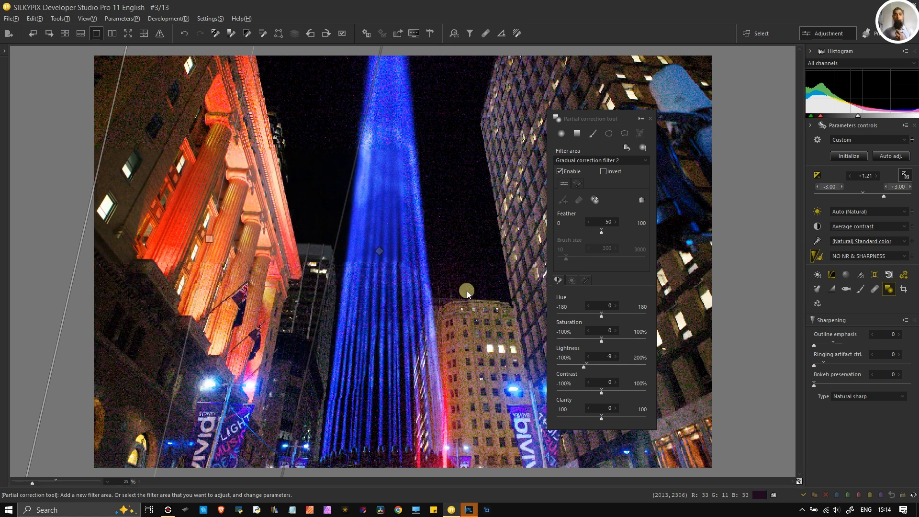
{"action": "left_click", "coordinate": [649, 118]}
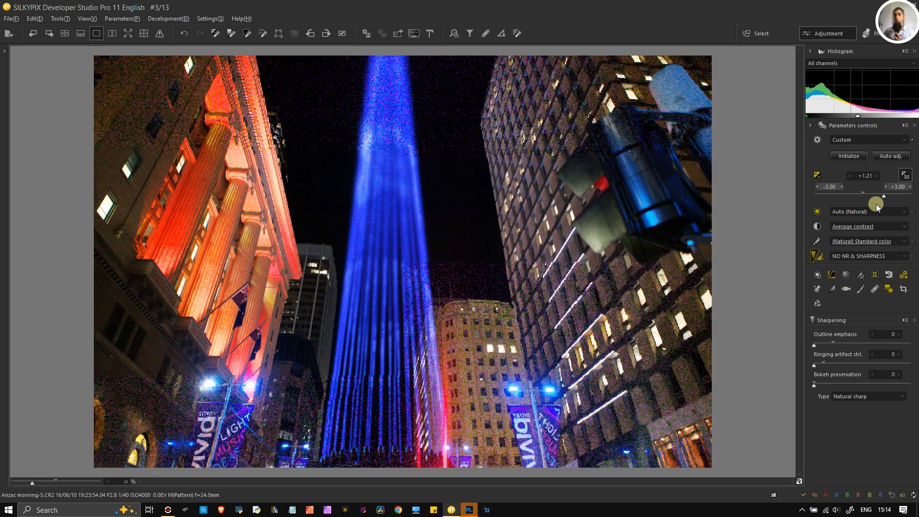
Set the white balance to a color temperature of 4400 K, multi-light source compensation of 61, and dark adjustment of 11.
{"action": "left_click", "coordinate": [849, 213]}
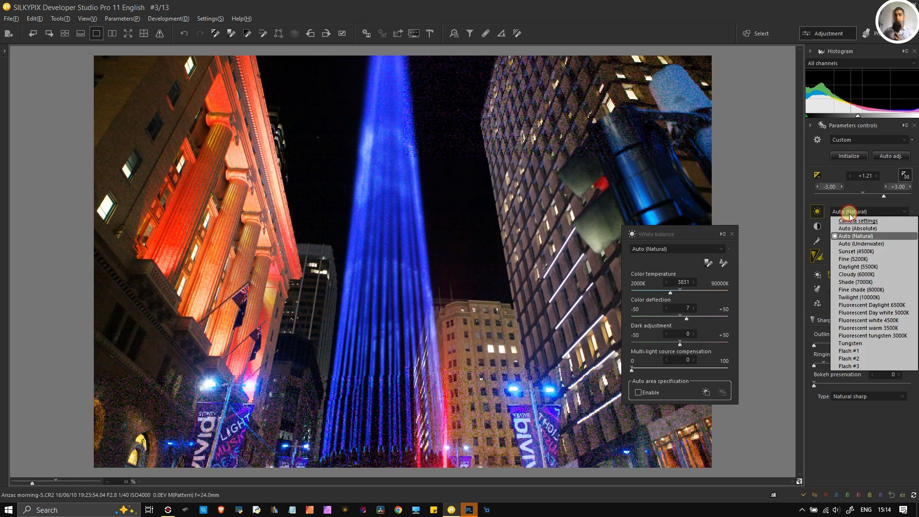
{"action": "left_click", "coordinate": [850, 220]}
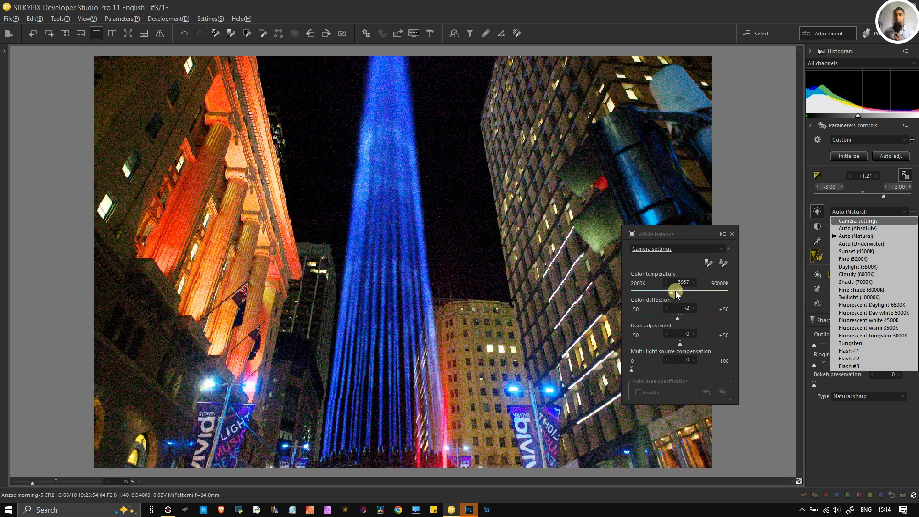
{"action": "left_click", "coordinate": [675, 291]}
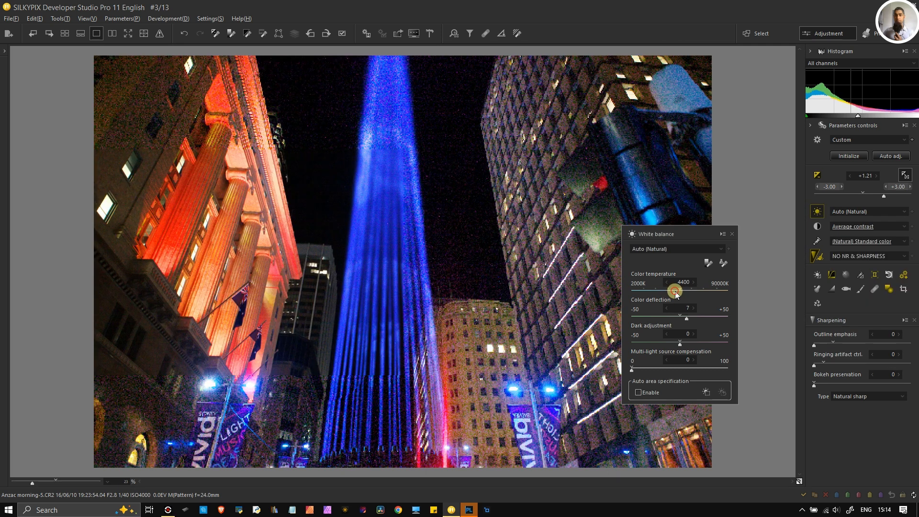
{"action": "left_click", "coordinate": [675, 291]}
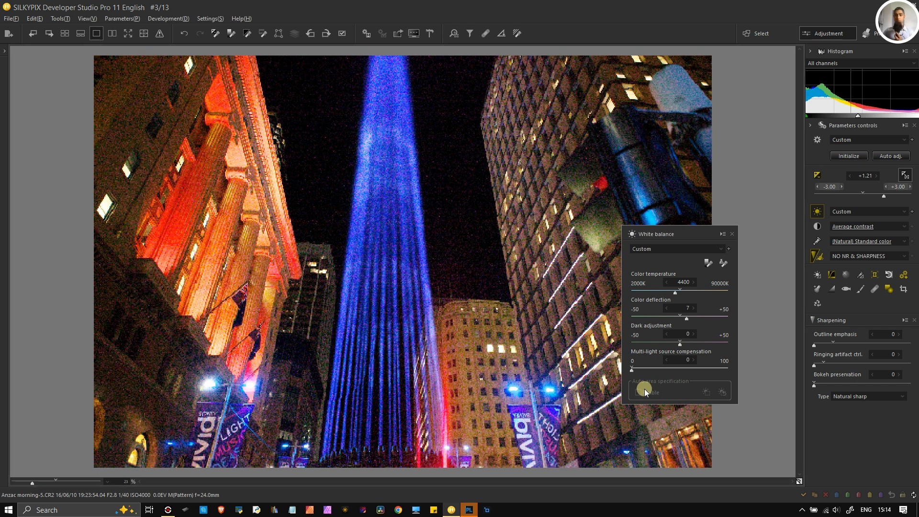
{"action": "left_click", "coordinate": [690, 370]}
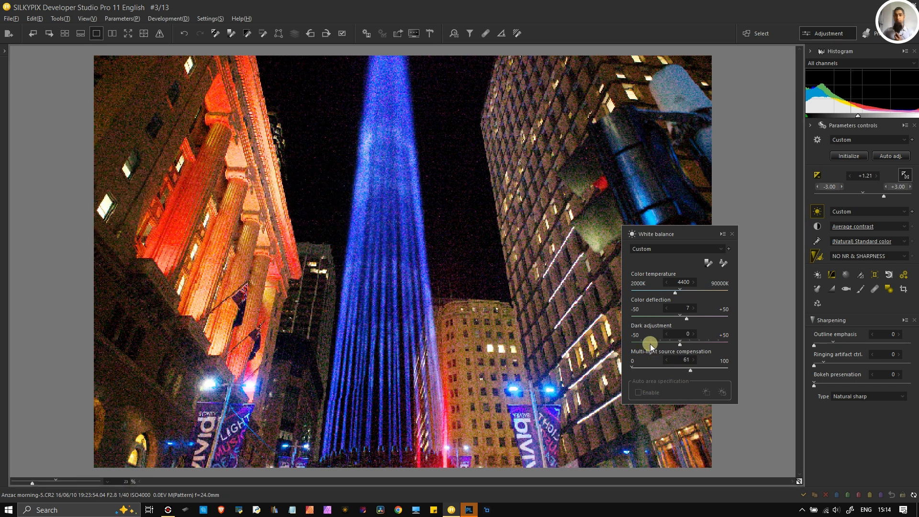
{"action": "left_click", "coordinate": [690, 344]}
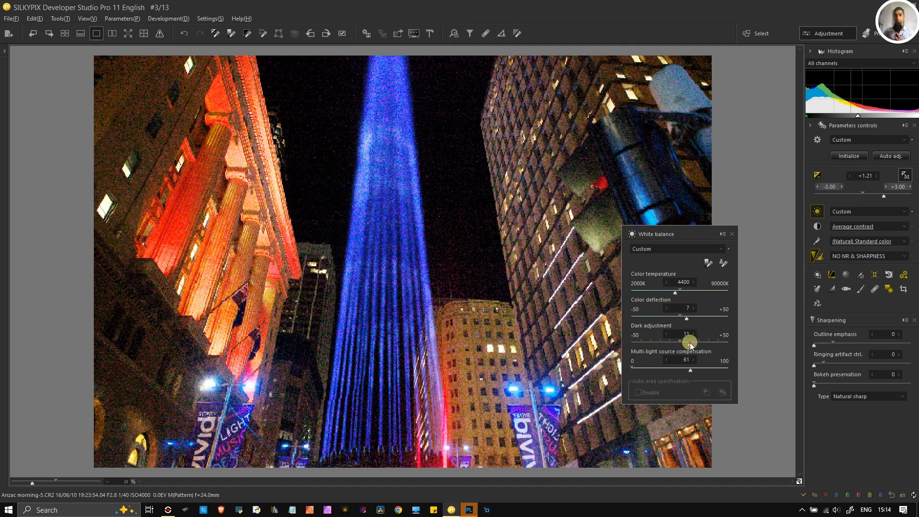
{"action": "left_click", "coordinate": [732, 234]}
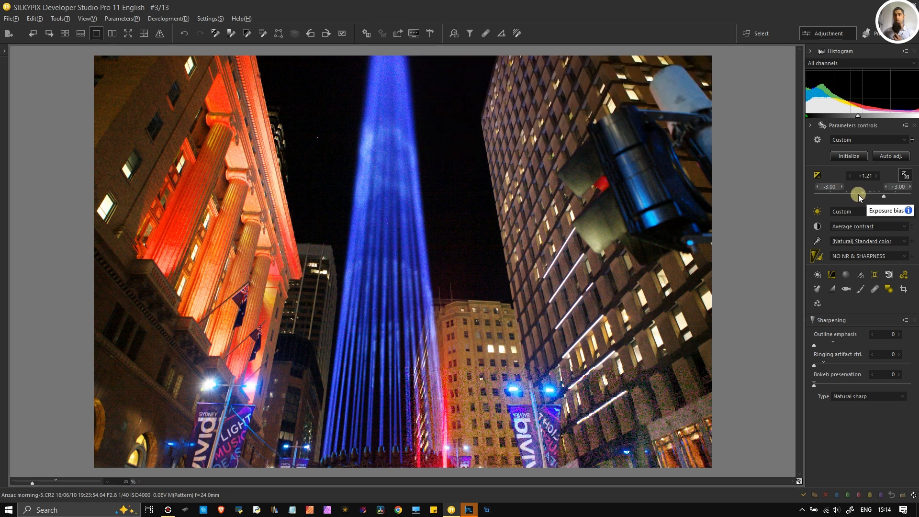
In the highlight controller, set the luminance restoration to 85 and the dynamic range expansion to 4.50 EV.
{"action": "left_click", "coordinate": [845, 275]}
{"action": "left_click_drag", "start_coordinate": [731, 260], "coordinate": [743, 262]}
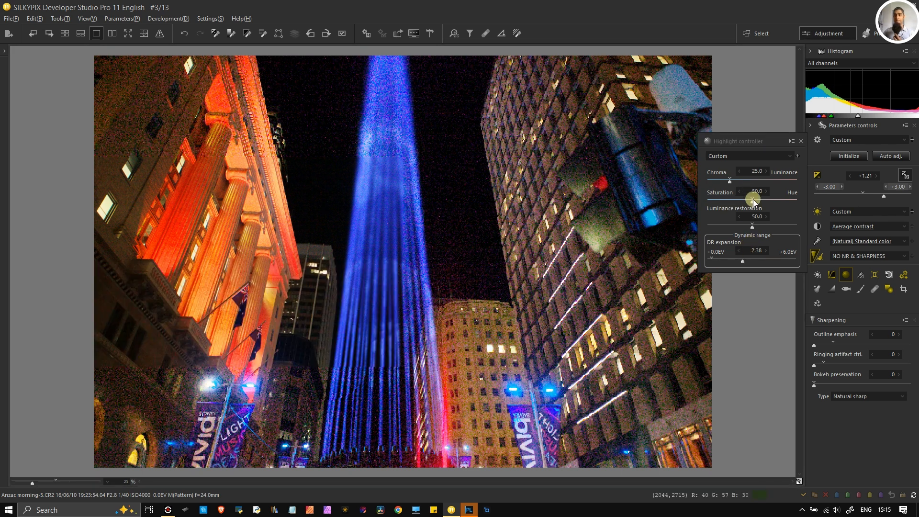
{"action": "left_click", "coordinate": [782, 226]}
{"action": "left_click", "coordinate": [774, 261]}
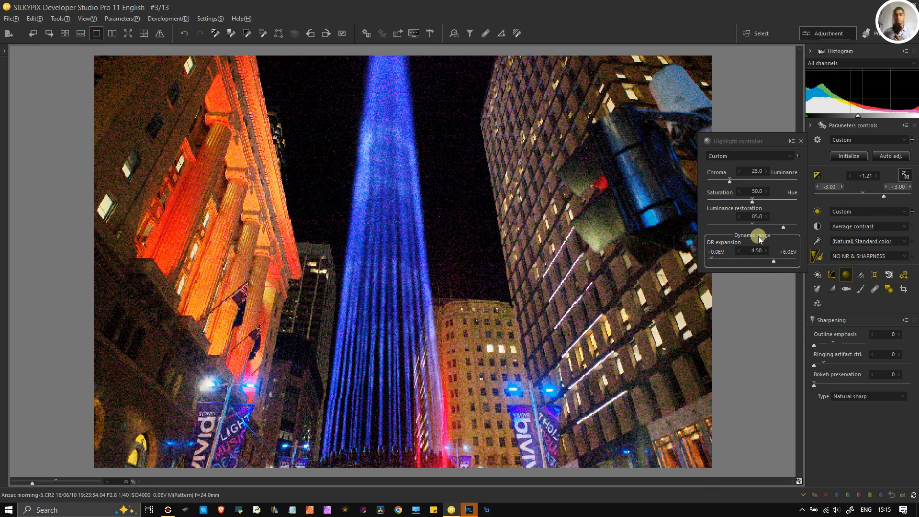
{"action": "left_click", "coordinate": [800, 141]}
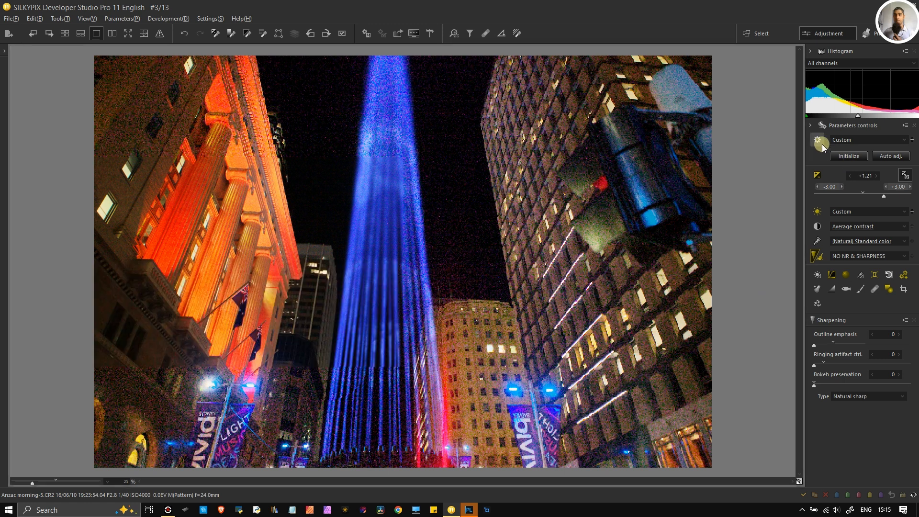
Switch the exposure's HDR mode to Color Burn HDR with strength 61, and set the shadow adjustment to 15.
{"action": "left_click", "coordinate": [817, 211]}
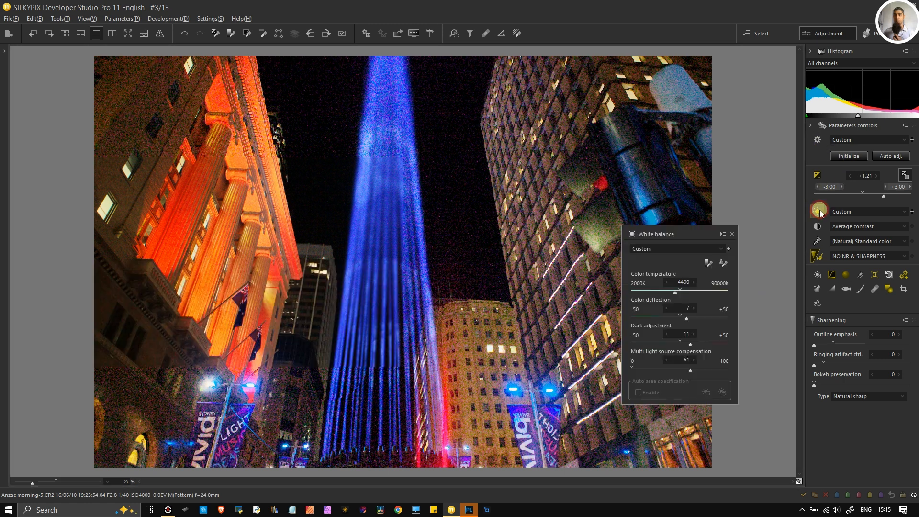
{"action": "left_click", "coordinate": [816, 141]}
{"action": "left_click", "coordinate": [817, 175]}
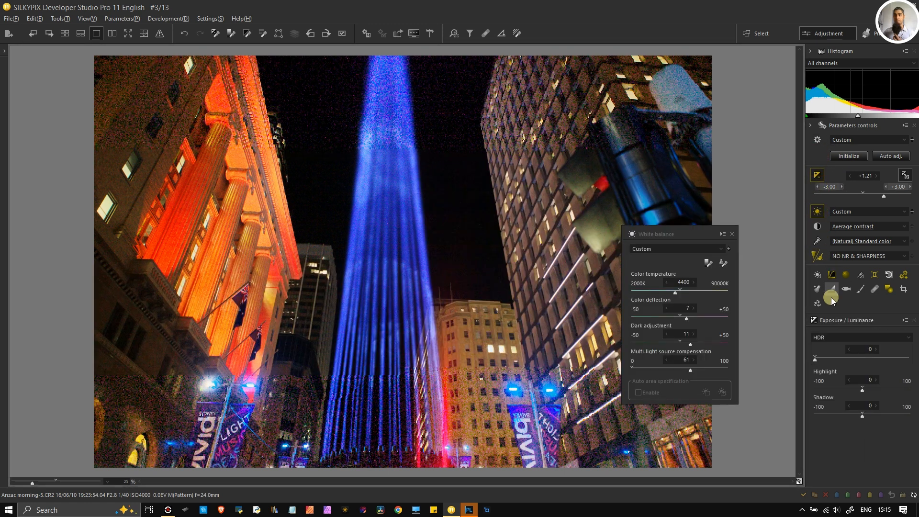
{"action": "left_click", "coordinate": [842, 338]}
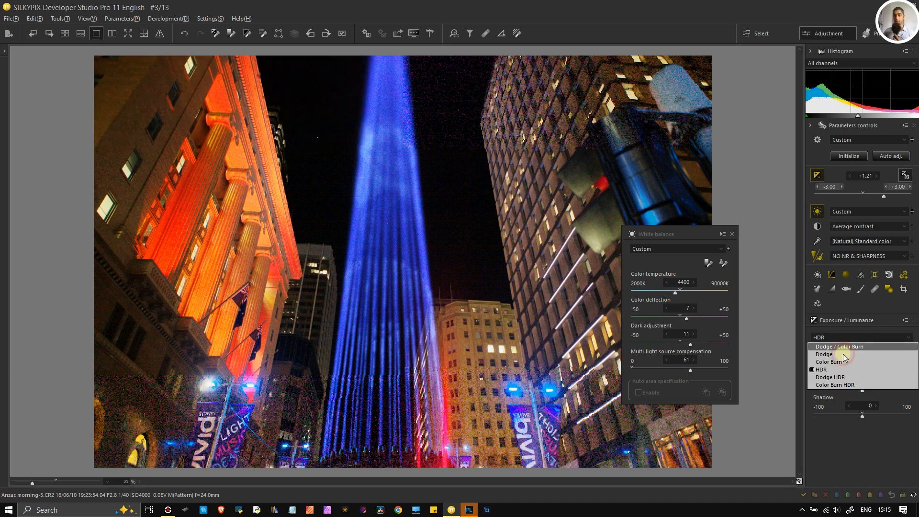
{"action": "left_click", "coordinate": [837, 384]}
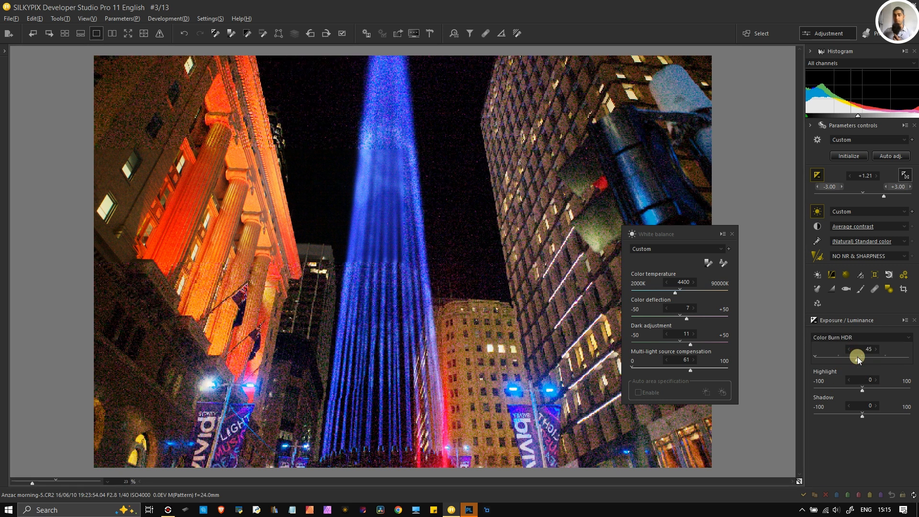
{"action": "left_click_drag", "start_coordinate": [870, 360], "coordinate": [872, 360]}
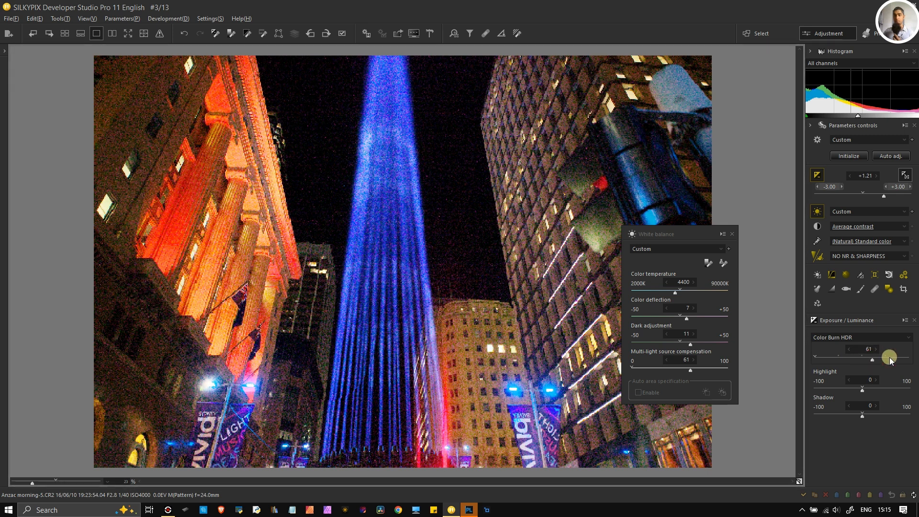
{"action": "left_click", "coordinate": [732, 234]}
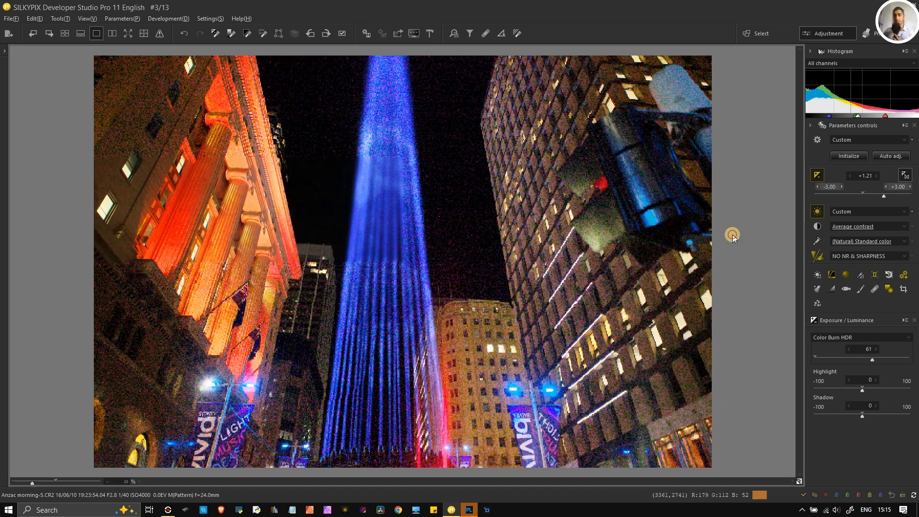
{"action": "left_click", "coordinate": [869, 415]}
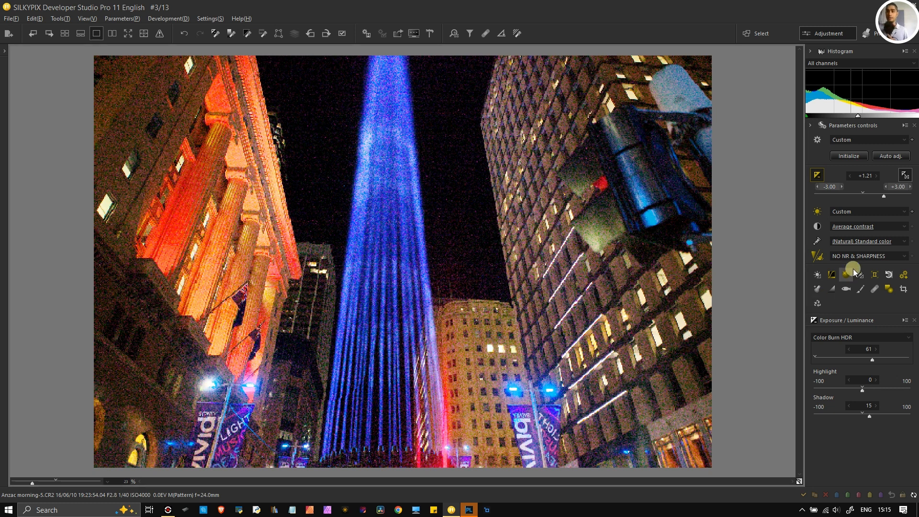
Adjust the tone with clarity 10, dehaze 11, white level 14 and gamma 1.30, and raise the black level slightly.
{"action": "left_click", "coordinate": [816, 227]}
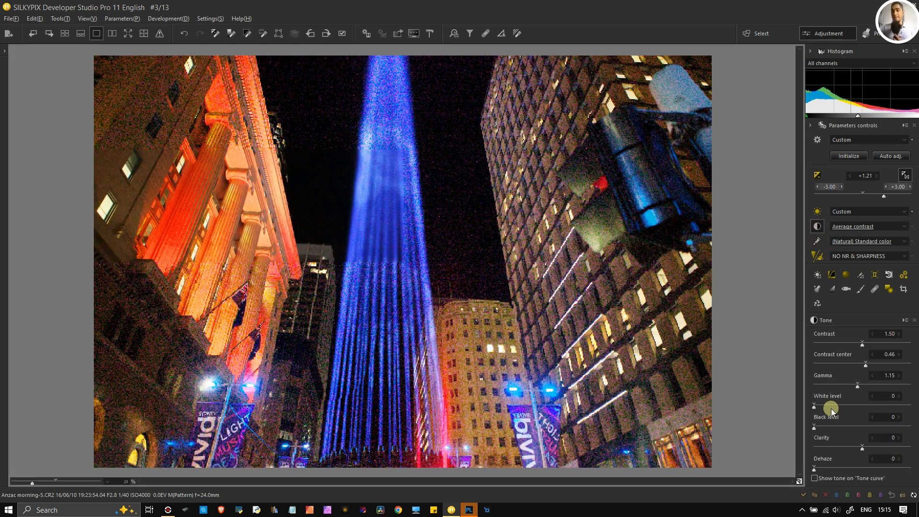
{"action": "left_click", "coordinate": [866, 448]}
{"action": "left_click", "coordinate": [824, 469]}
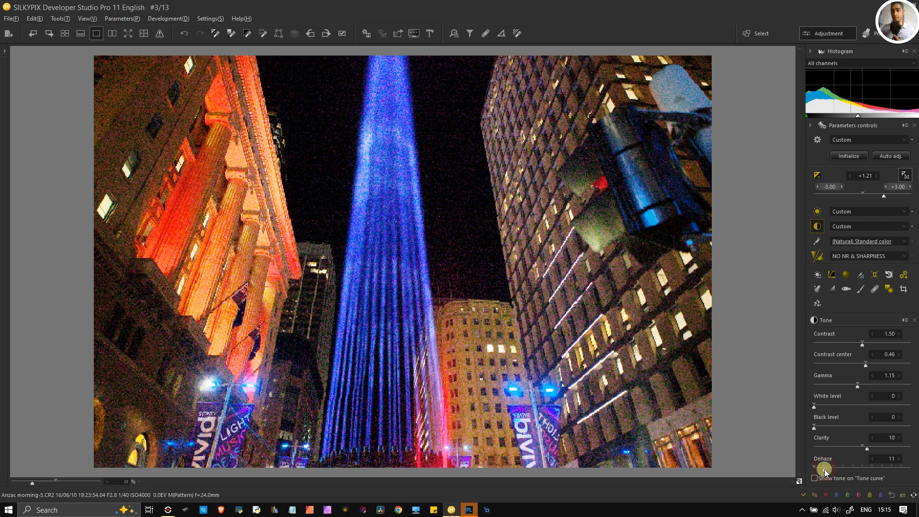
{"action": "left_click", "coordinate": [817, 427]}
{"action": "left_click", "coordinate": [827, 406]}
{"action": "left_click", "coordinate": [870, 384]}
{"action": "left_click", "coordinate": [829, 425]}
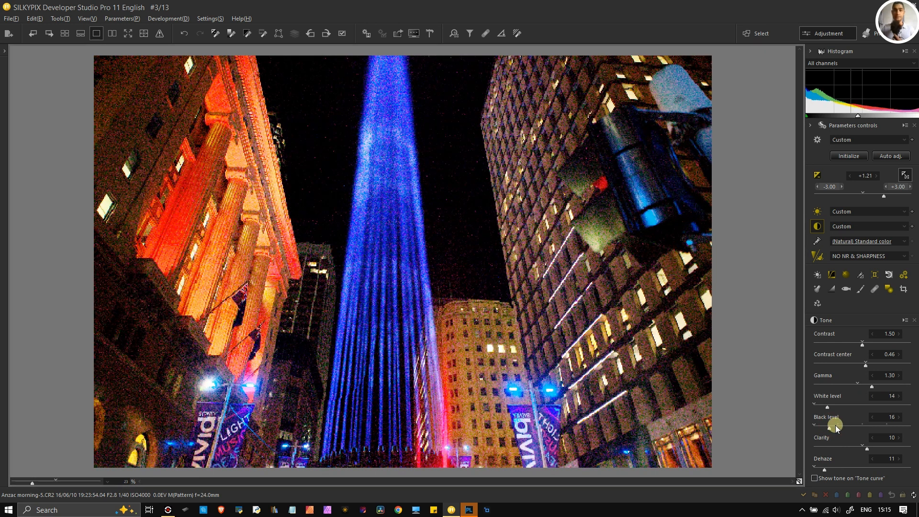
{"action": "left_click", "coordinate": [822, 426]}
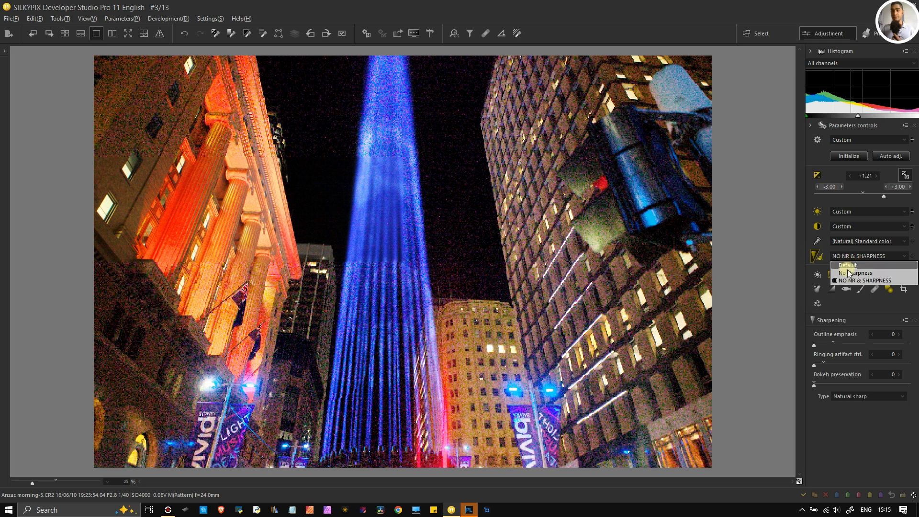
Apply the Default noise reduction preset, set its mode to Fine detail, and set the shadow noise reduction level to A little strong.
{"action": "left_click", "coordinate": [842, 275]}
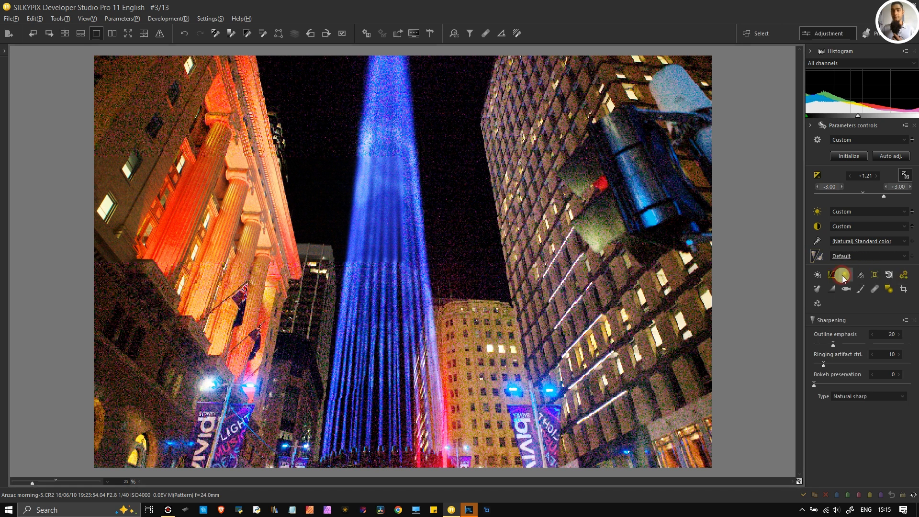
{"action": "left_click", "coordinate": [819, 258]}
{"action": "left_click", "coordinate": [856, 340]}
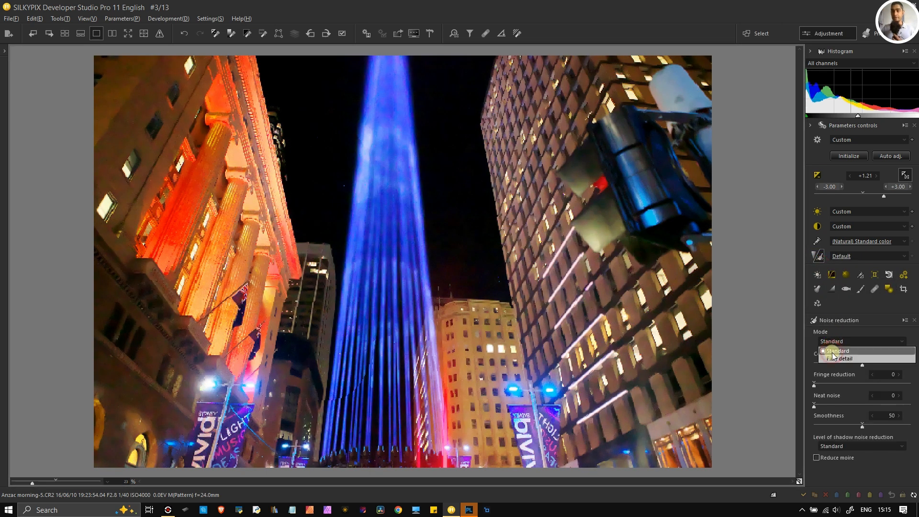
{"action": "left_click", "coordinate": [835, 358]}
{"action": "left_click", "coordinate": [851, 445]}
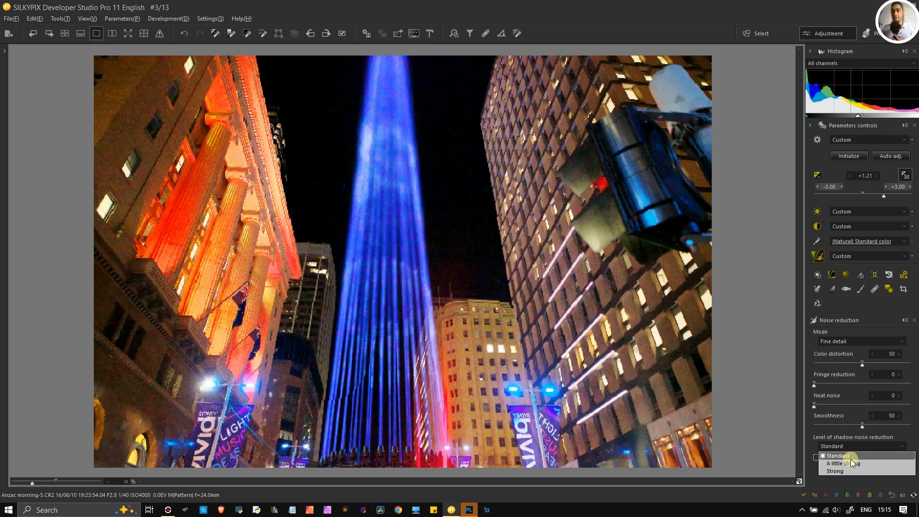
{"action": "left_click", "coordinate": [853, 464]}
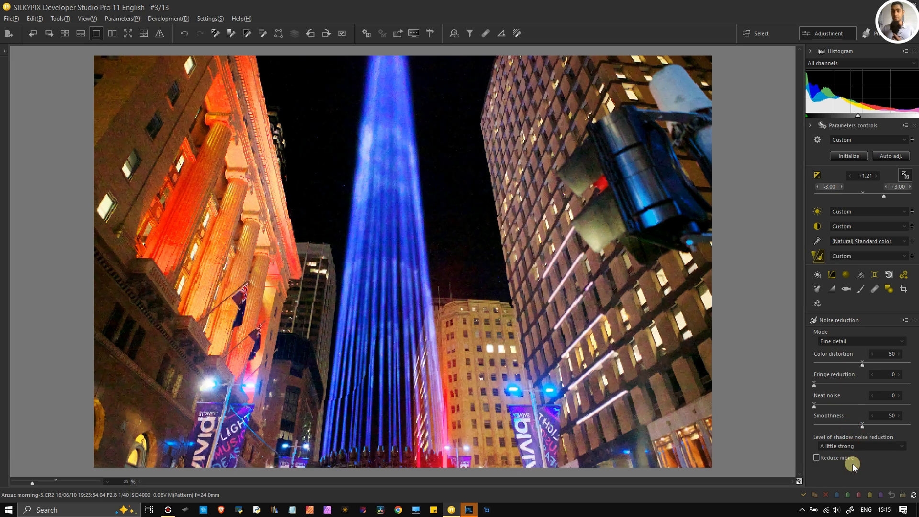
Set the sharpening's outline emphasis to 30, ringing artifact control to 18, and bokeh preservation to 11.
{"action": "left_click", "coordinate": [817, 255]}
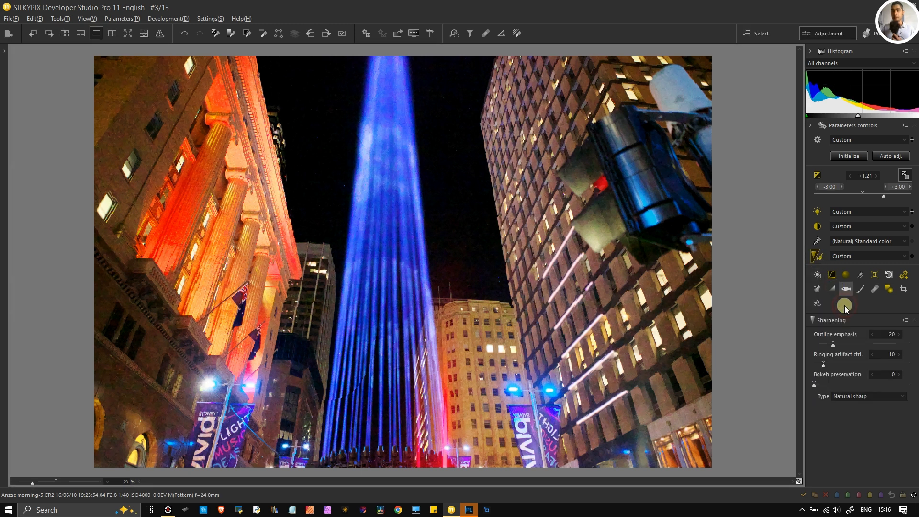
{"action": "left_click", "coordinate": [843, 345]}
{"action": "left_click", "coordinate": [824, 383]}
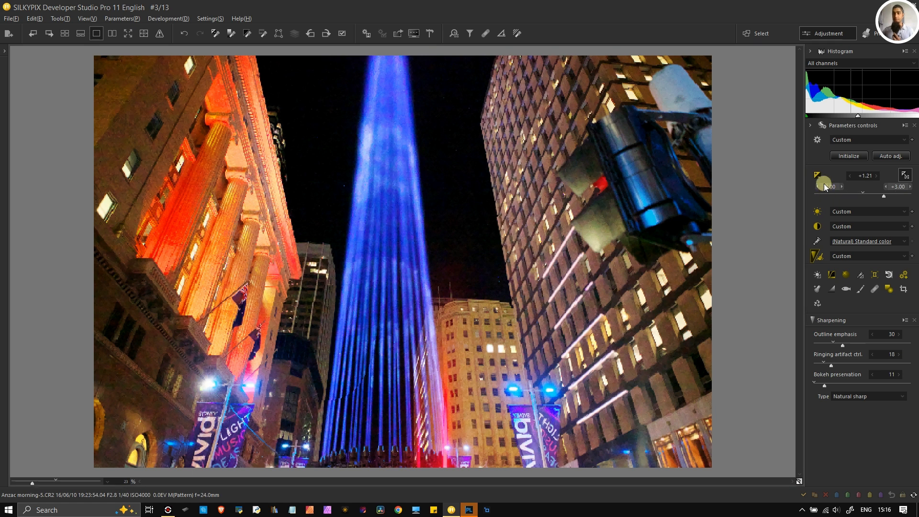
Reduce the overall color saturation to 0.88.
{"action": "left_click", "coordinate": [815, 241]}
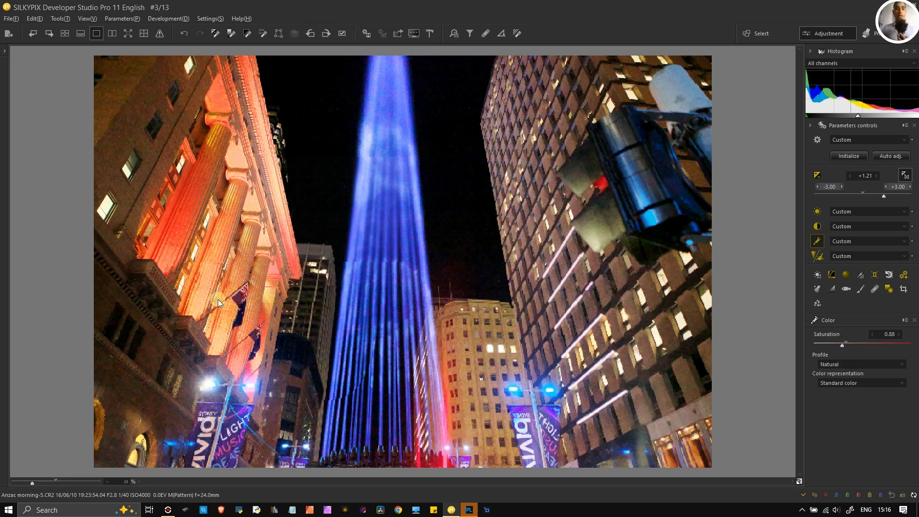
{"action": "left_click", "coordinate": [170, 510]}
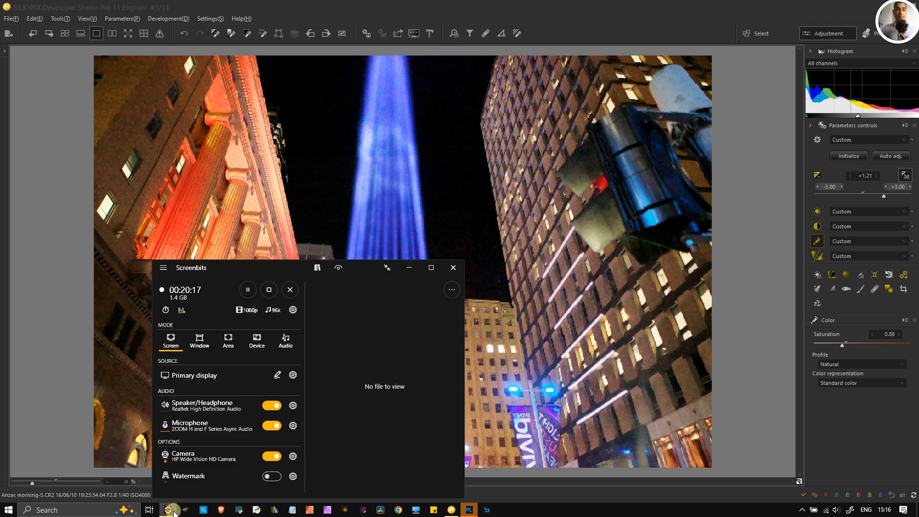
Develop the image to the Desktop as a JPEG named Anzac morning-5SP.jpg.
{"action": "left_click", "coordinate": [170, 510]}
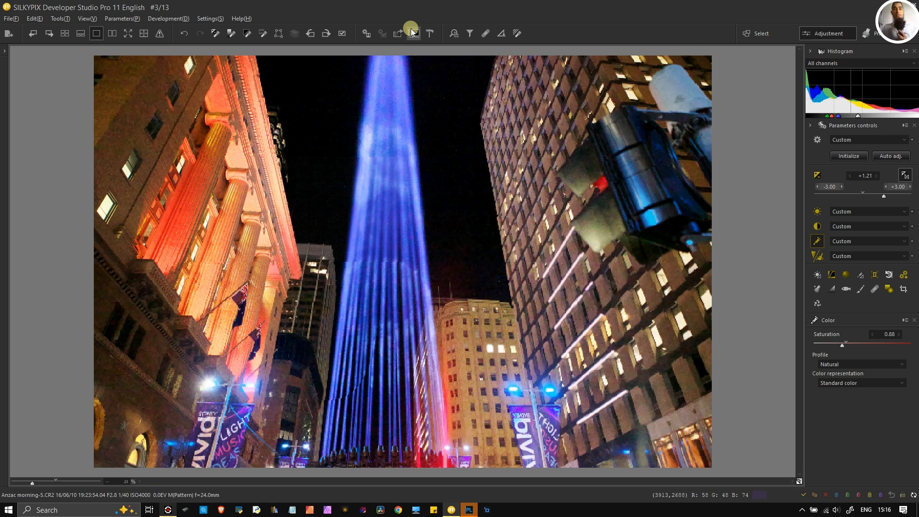
{"action": "left_click", "coordinate": [371, 37]}
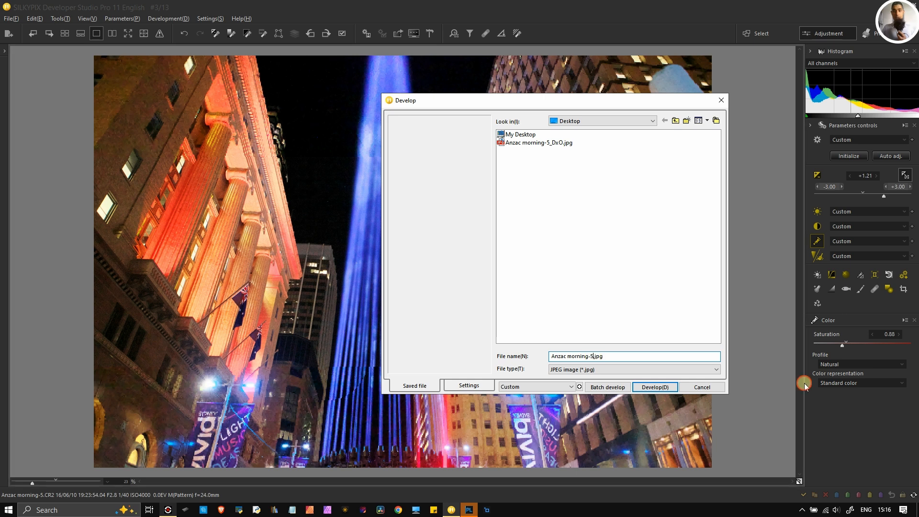
{"action": "type", "text": "SP"}
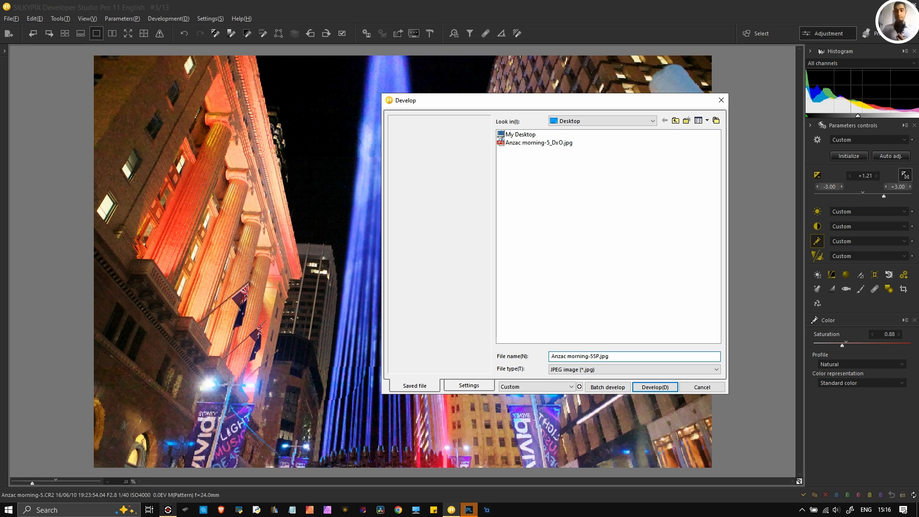
{"action": "left_click", "coordinate": [657, 389]}
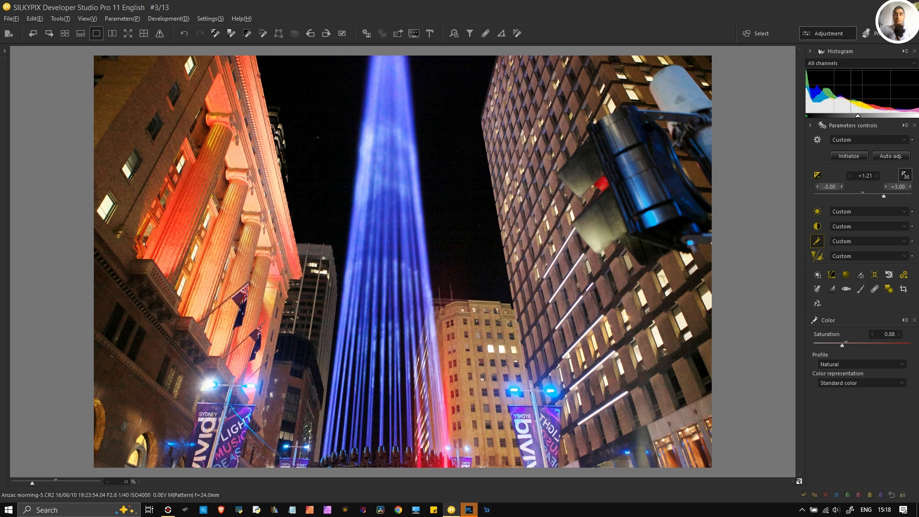
Switch from SILKYPIX and DxO PhotoLab to the desktop and open the exported Anzac morning-5_DxO.jpg full screen in the image viewer.
{"action": "left_click", "coordinate": [915, 4]}
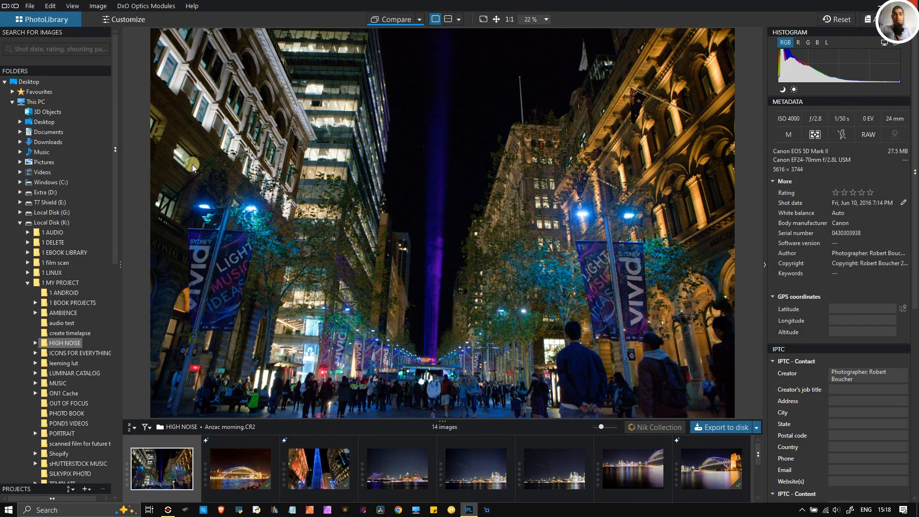
{"action": "left_click", "coordinate": [467, 510]}
{"action": "double_click", "coordinate": [9, 30]}
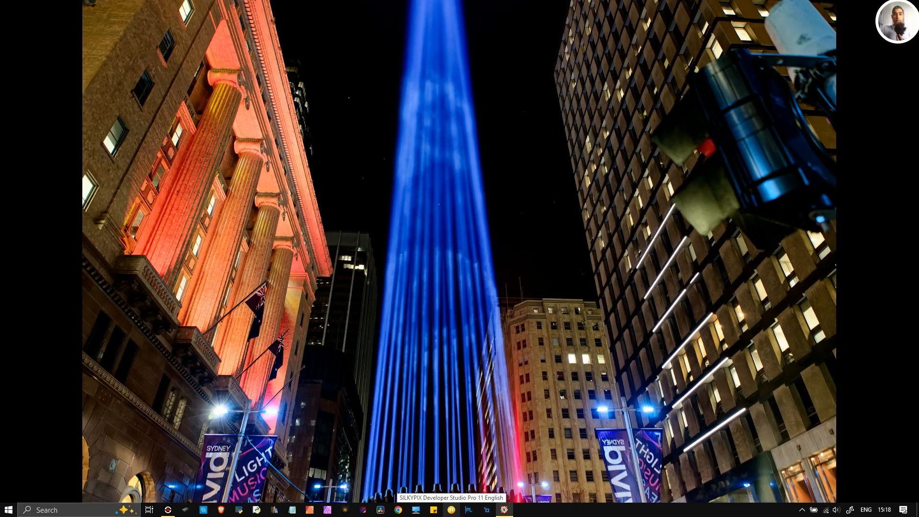
Check the DxO export's file attributes and inspect the blue light beam and dark sky up close.
{"action": "mouse_move", "coordinate": [914, 318]}
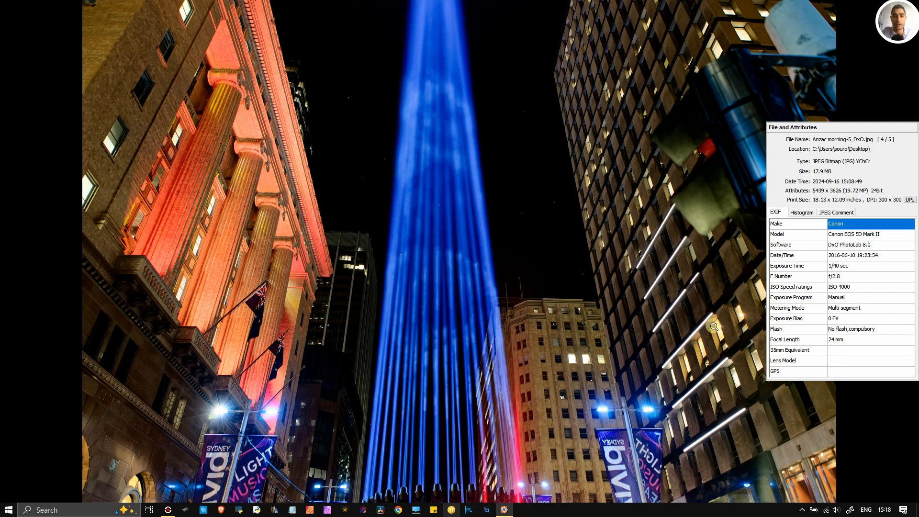
{"action": "left_click", "coordinate": [441, 202]}
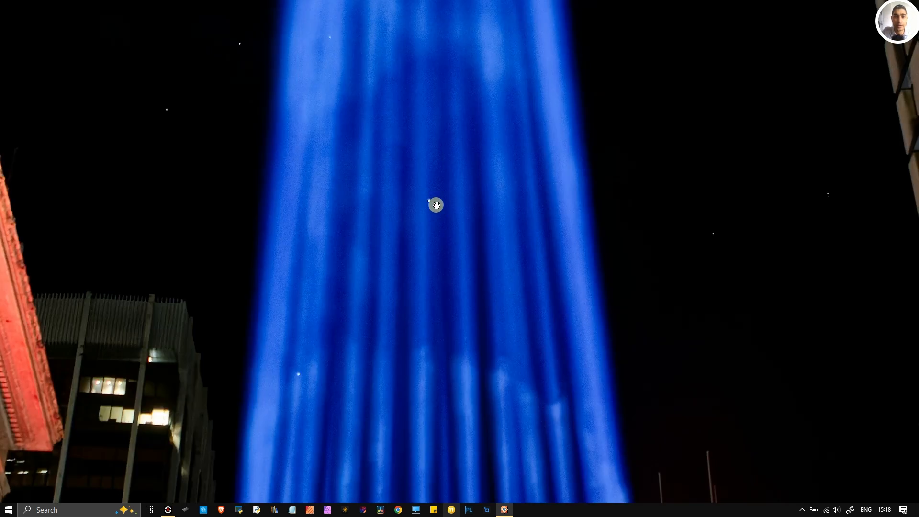
{"action": "left_click", "coordinate": [428, 201]}
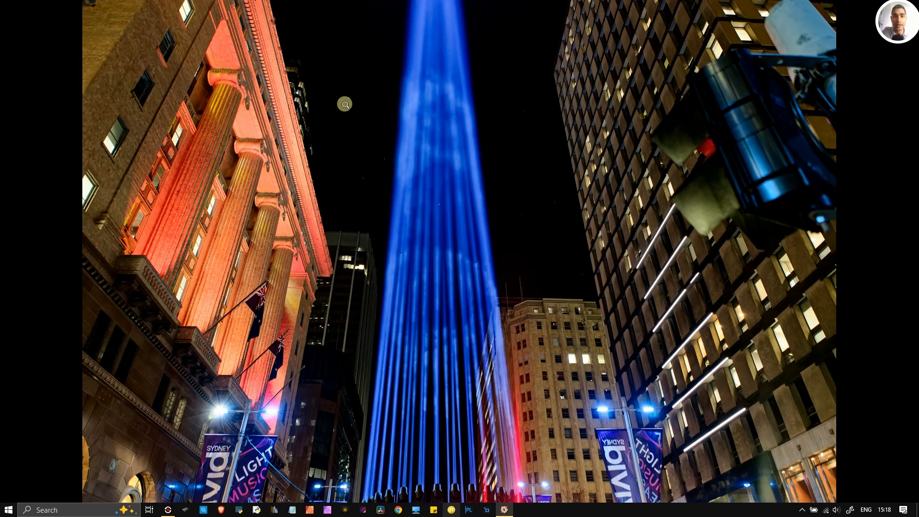
{"action": "left_click", "coordinate": [345, 96]}
{"action": "left_click", "coordinate": [353, 96]}
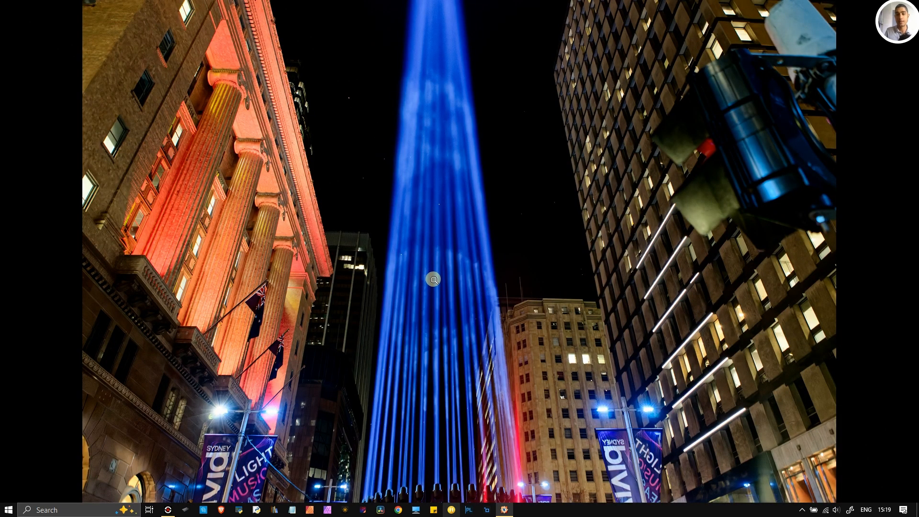
Alternate between the DxO and SILKYPIX exports and examine the noise in the SILKYPIX version's light beam up close.
{"action": "key", "text": "Right"}
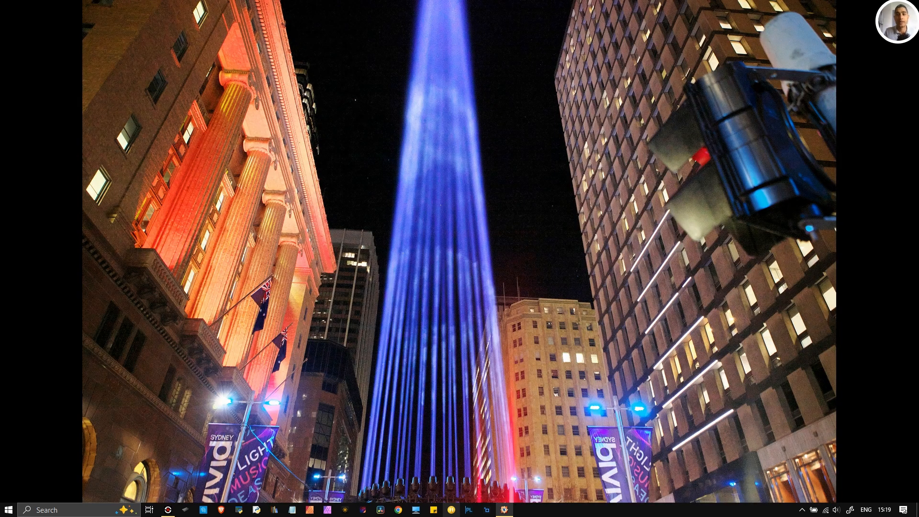
{"action": "key", "text": "Left"}
{"action": "key", "text": "Right"}
{"action": "double_click", "coordinate": [437, 136]}
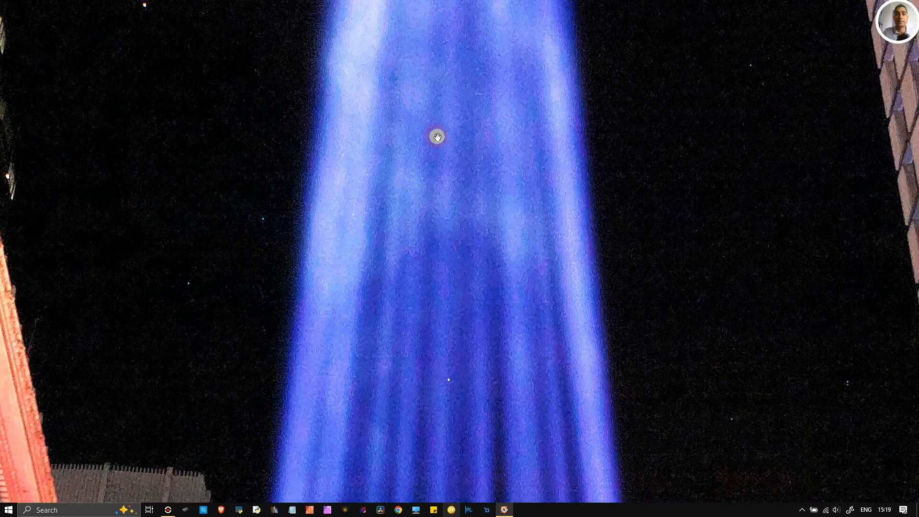
{"action": "double_click", "coordinate": [309, 244]}
{"action": "mouse_move", "coordinate": [915, 141]}
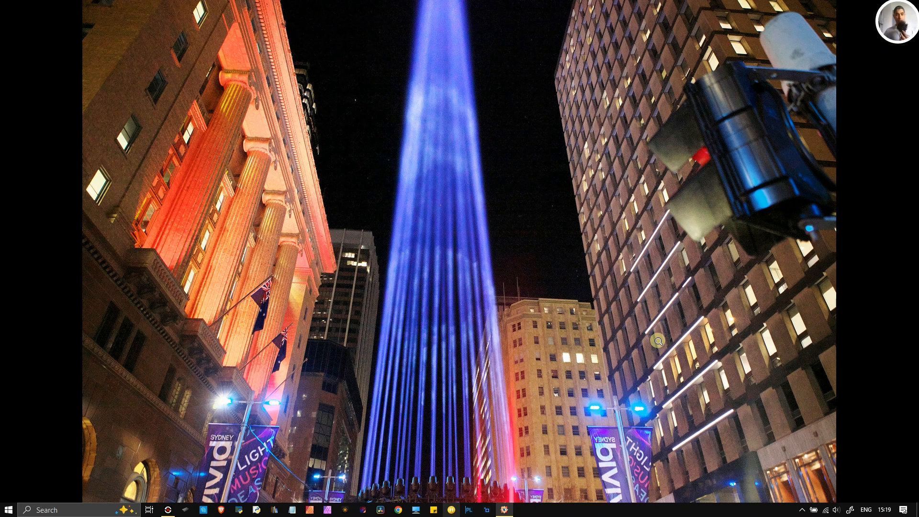
Compare the two exports again and inspect the office tower facade and adjoining sky in the SILKYPIX version at high magnification.
{"action": "key", "text": "Right"}
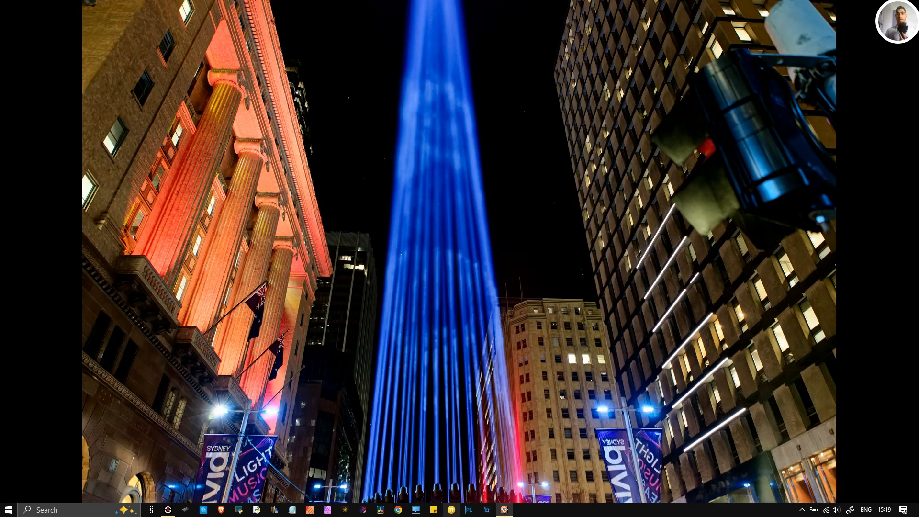
{"action": "key", "text": "Right"}
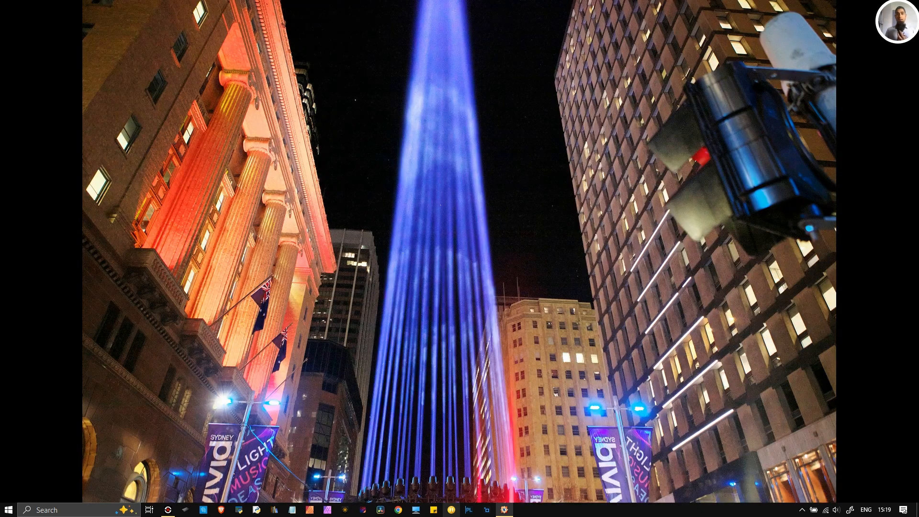
{"action": "key", "text": "Right"}
{"action": "key", "text": "Left"}
{"action": "left_click", "coordinate": [579, 82]}
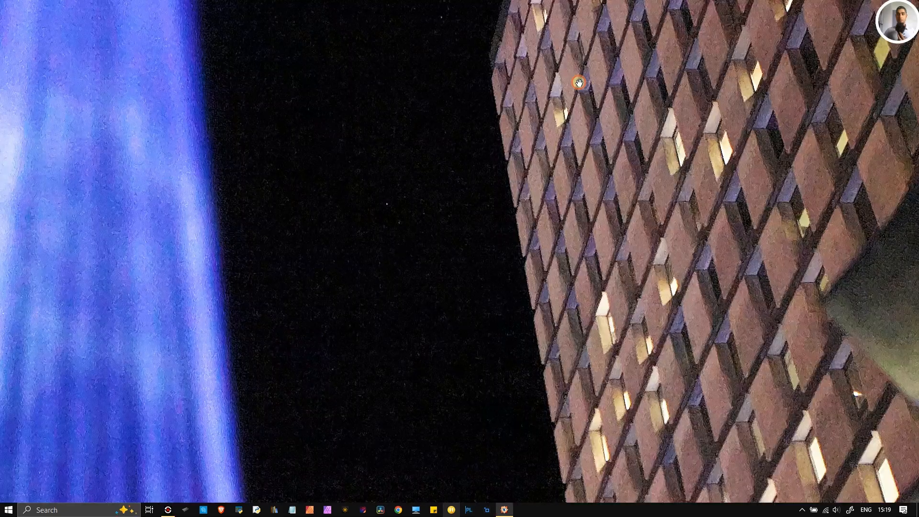
{"action": "left_click", "coordinate": [643, 171]}
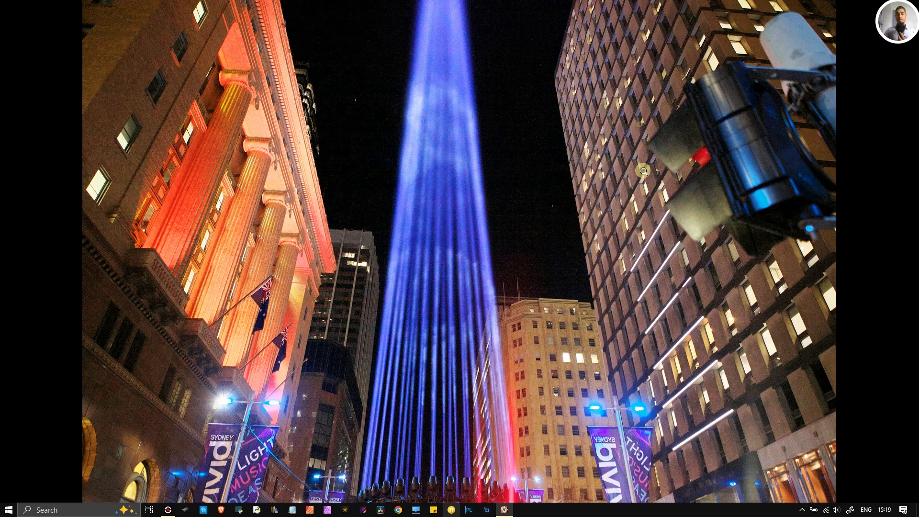
Flip repeatedly between the two full-screen exports to compare their overall color, brightness and shadow detail.
{"action": "key", "text": "Right"}
{"action": "key", "text": "Left"}
{"action": "key", "text": "Right"}
{"action": "key", "text": "Left"}
{"action": "key", "text": "Right"}
{"action": "key", "text": "Left"}
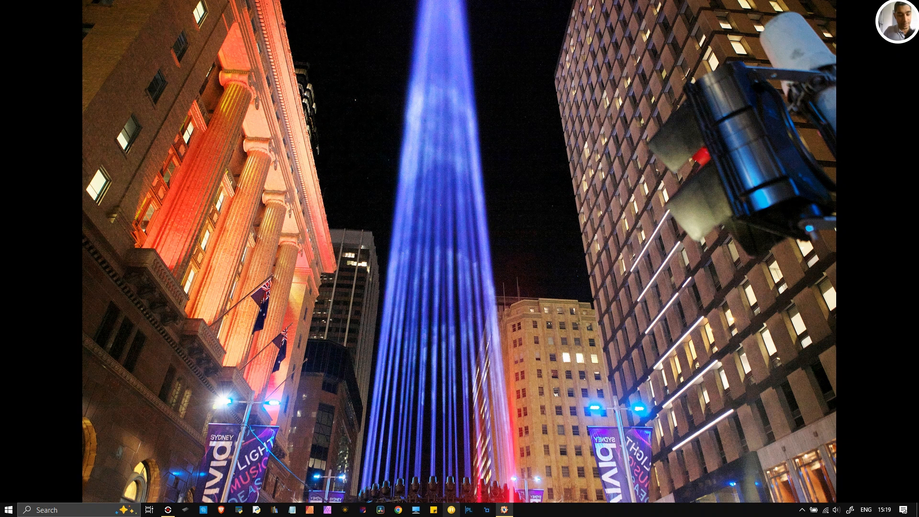
Select both Anzac morning-5_DxO.jpg and Anzac morning-5SP.jpg and open them in a side-by-side comparison.
{"action": "mouse_move", "coordinate": [363, 13]}
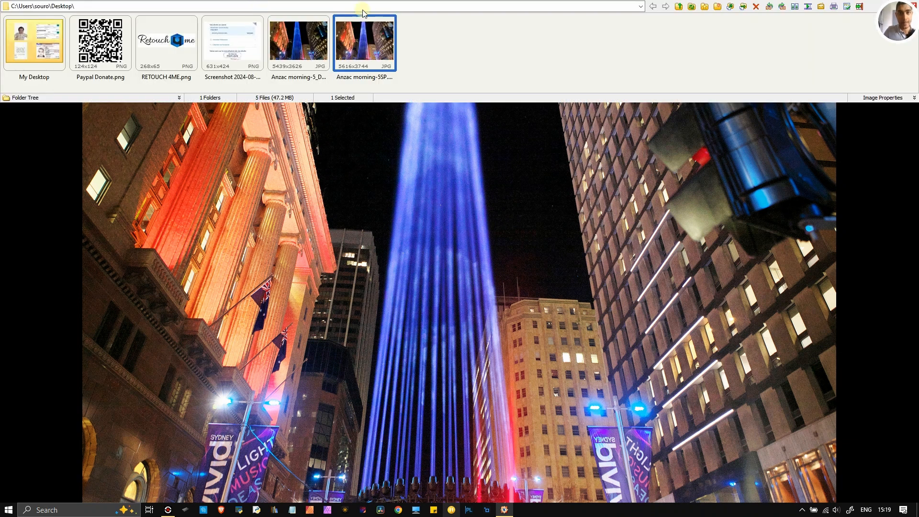
{"action": "left_click", "coordinate": [284, 70], "text": "ctrl"}
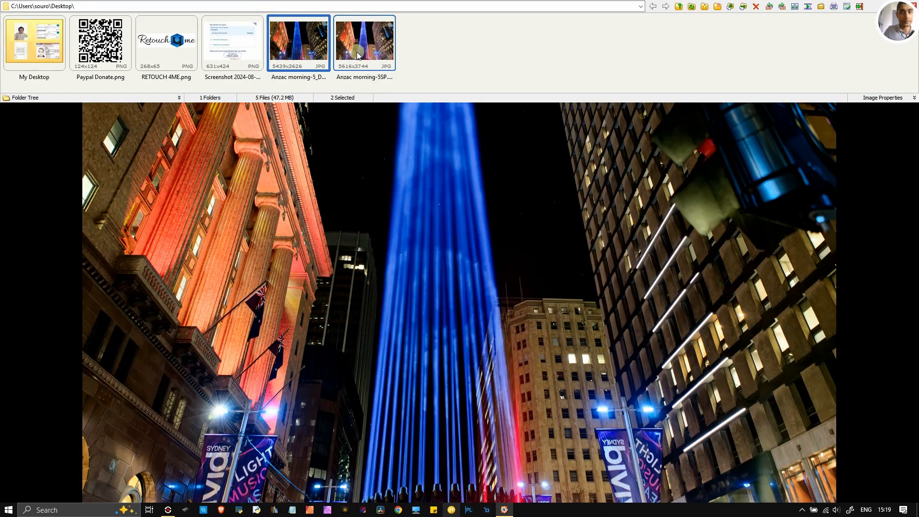
{"action": "left_click", "coordinate": [781, 7]}
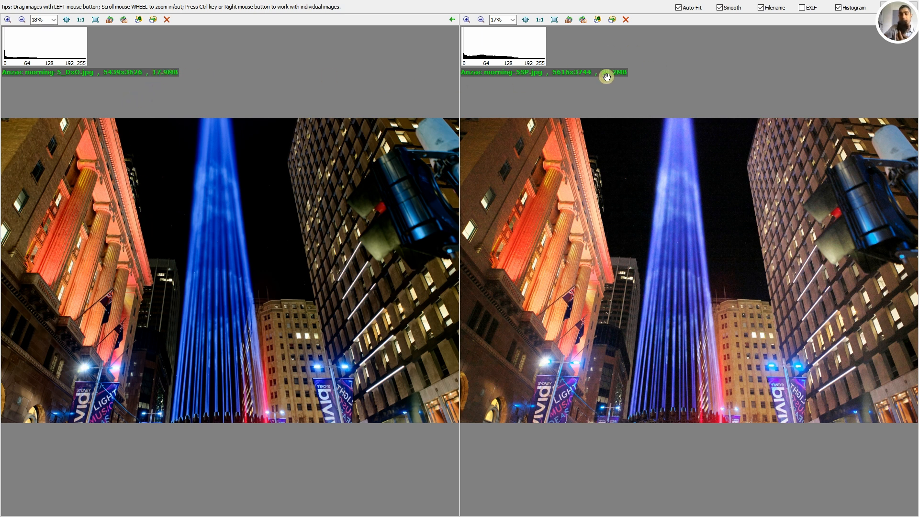
Compare the light beam in both exports side by side, from the sky down to the row of lamps at its base.
{"action": "scroll", "coordinate": [633, 222], "scroll_direction": "up", "scroll_amount": 4}
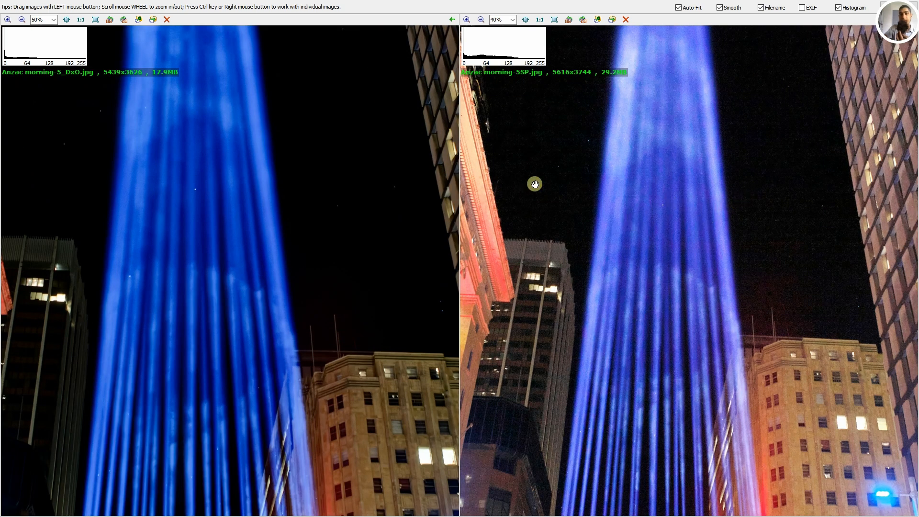
{"action": "left_click_drag", "start_coordinate": [151, 198], "coordinate": [230, 249]}
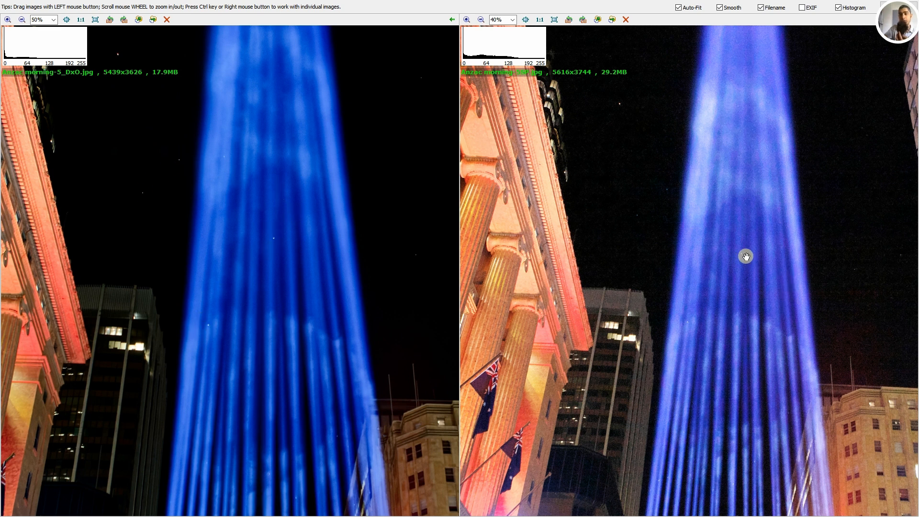
{"action": "scroll", "coordinate": [745, 256], "scroll_direction": "up", "scroll_amount": 2}
{"action": "left_click_drag", "start_coordinate": [755, 329], "coordinate": [722, 139]}
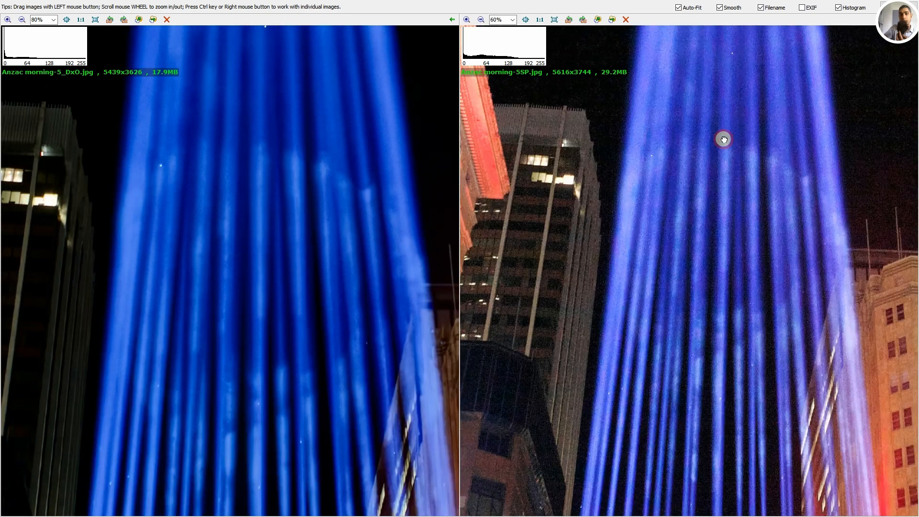
{"action": "left_click_drag", "start_coordinate": [724, 250], "coordinate": [724, 148]}
{"action": "left_click_drag", "start_coordinate": [722, 185], "coordinate": [720, 151]}
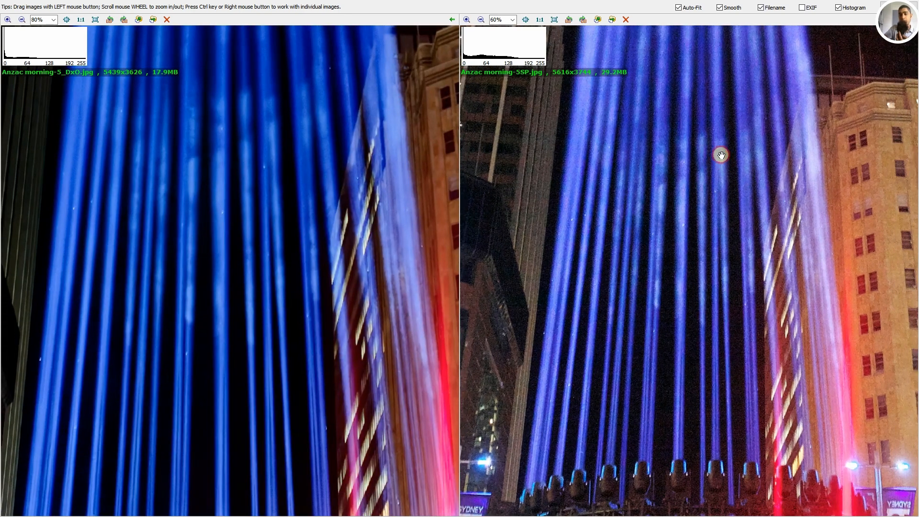
{"action": "left_click_drag", "start_coordinate": [670, 313], "coordinate": [664, 216]}
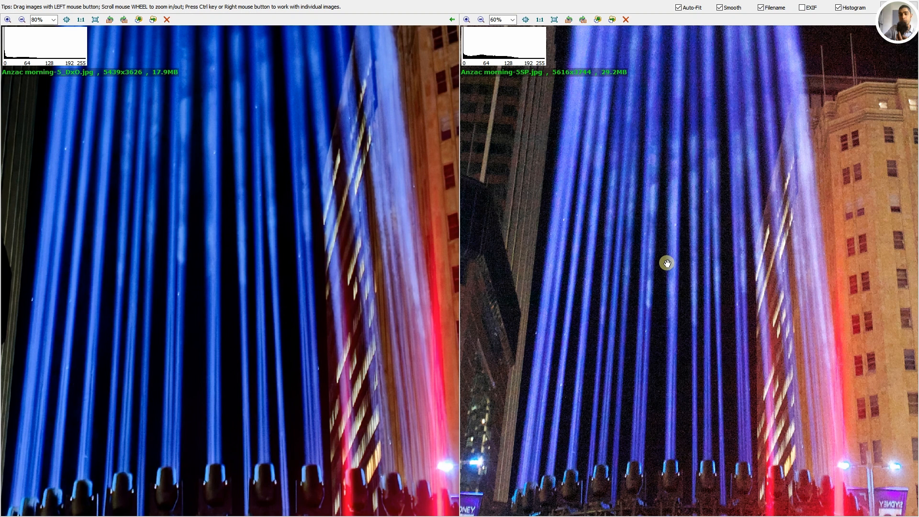
{"action": "scroll", "coordinate": [211, 298], "scroll_direction": "down", "scroll_amount": 2}
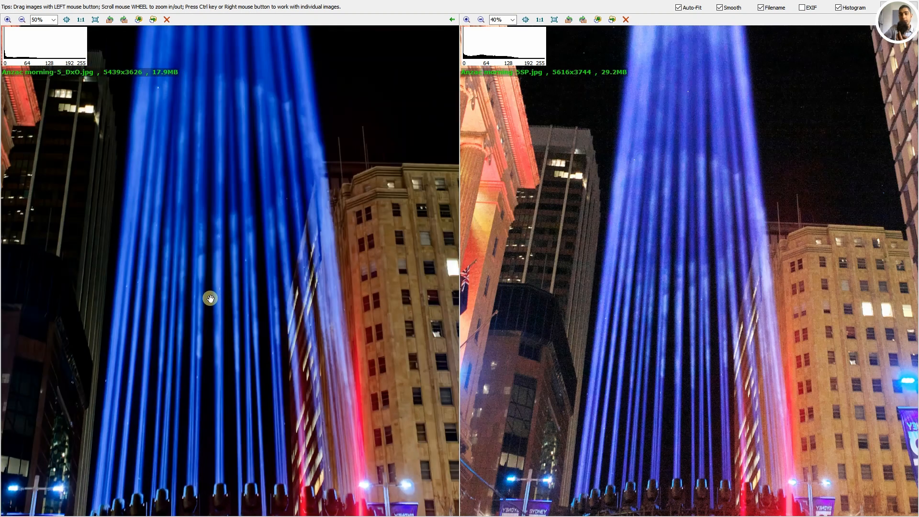
{"action": "left_click_drag", "start_coordinate": [242, 382], "coordinate": [247, 327]}
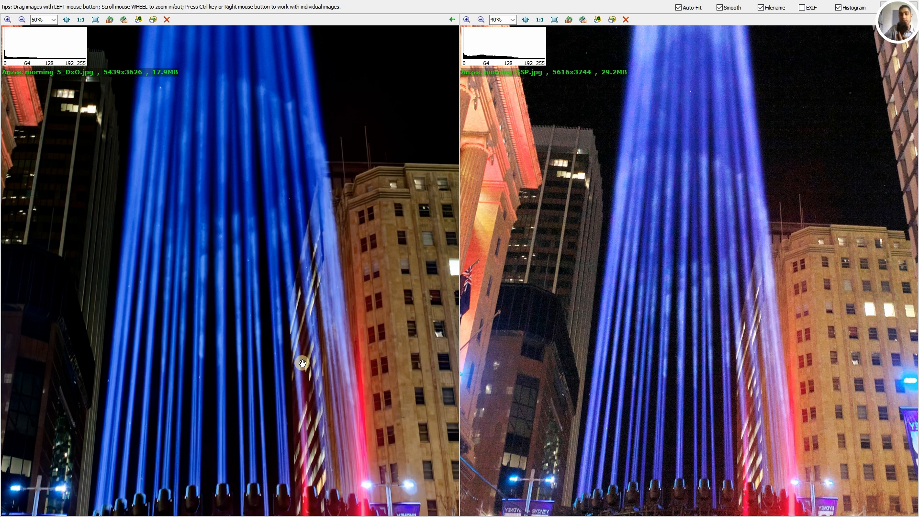
Compare the noise and fine detail of the light rays and neighboring building at 125% and 100% magnification.
{"action": "scroll", "coordinate": [410, 319], "scroll_direction": "up", "scroll_amount": 5}
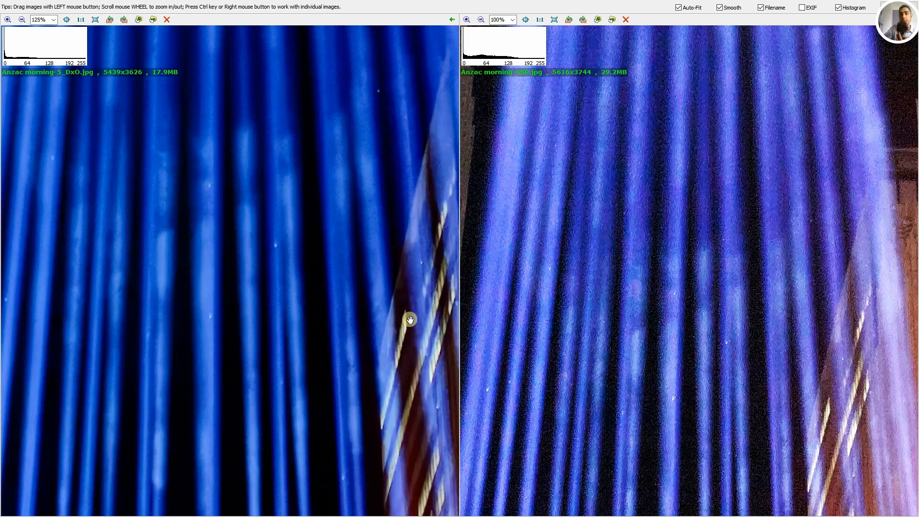
{"action": "scroll", "coordinate": [410, 319], "scroll_direction": "down", "scroll_amount": 5}
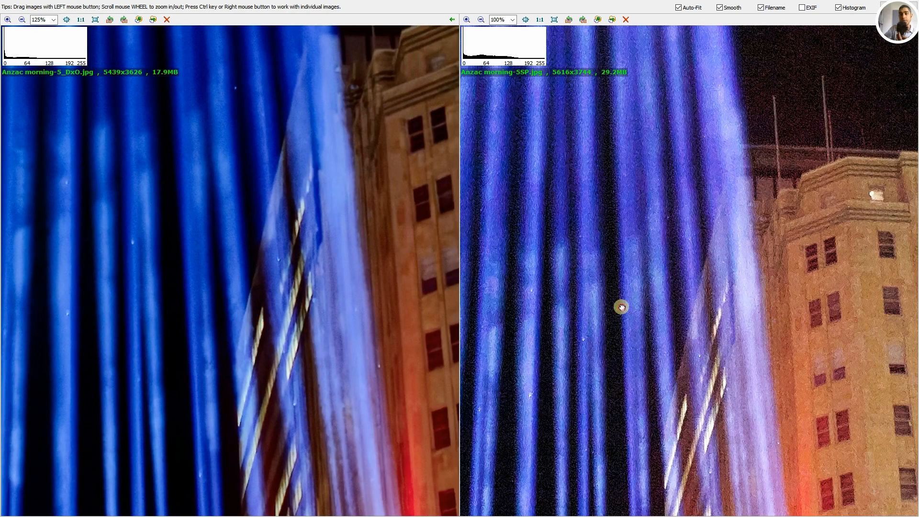
{"action": "scroll", "coordinate": [759, 290], "scroll_direction": "up", "scroll_amount": 5}
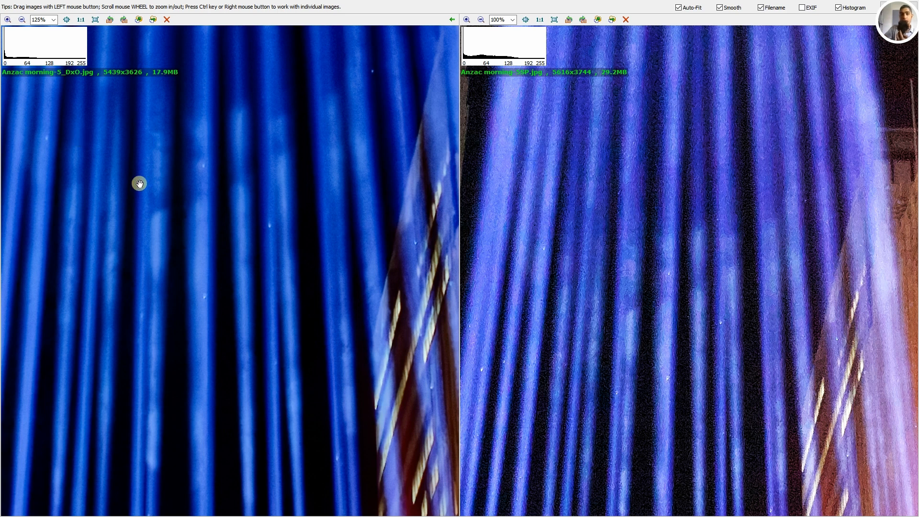
{"action": "scroll", "coordinate": [171, 223], "scroll_direction": "down", "scroll_amount": 1}
Compare the complete DxO and SILKYPIX images side by side at reduced magnification.
{"action": "scroll", "coordinate": [171, 223], "scroll_direction": "down", "scroll_amount": 5}
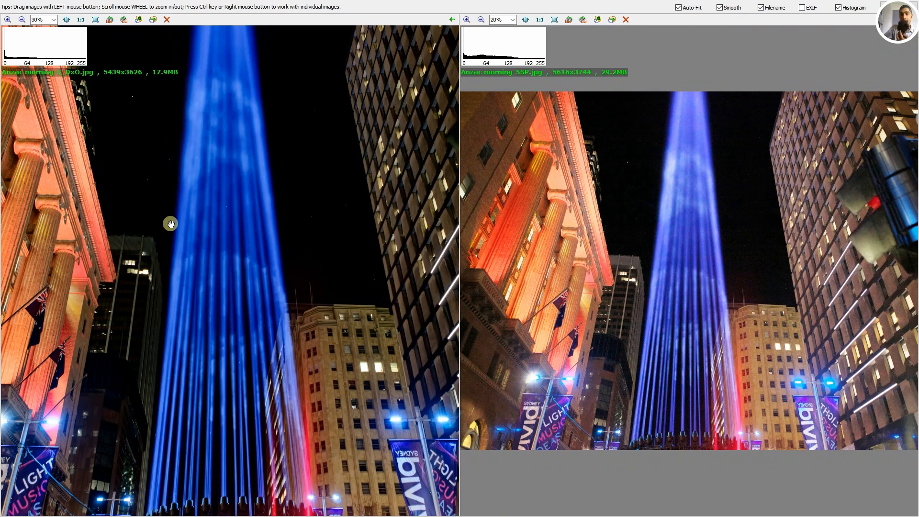
{"action": "scroll", "coordinate": [171, 223], "scroll_direction": "down", "scroll_amount": 2}
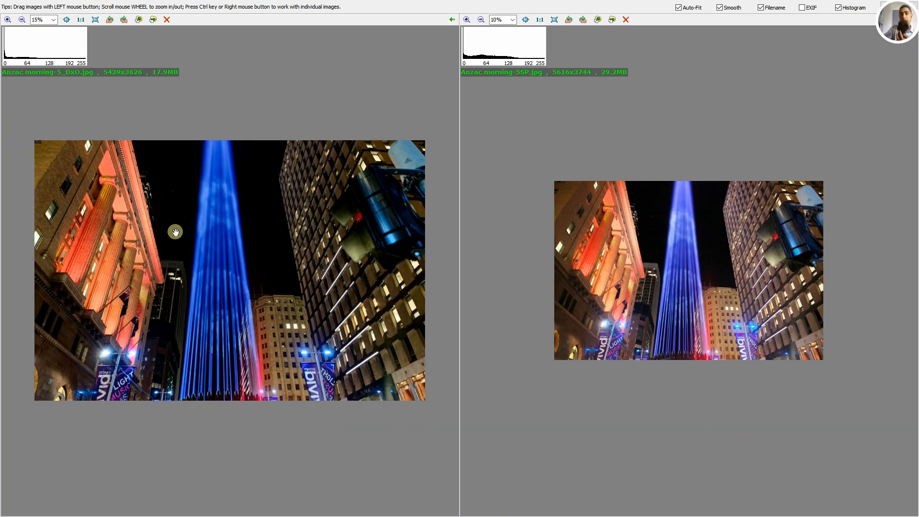
{"action": "scroll", "coordinate": [670, 310], "scroll_direction": "up", "scroll_amount": 4}
{"action": "scroll", "coordinate": [669, 310], "scroll_direction": "down", "scroll_amount": 2}
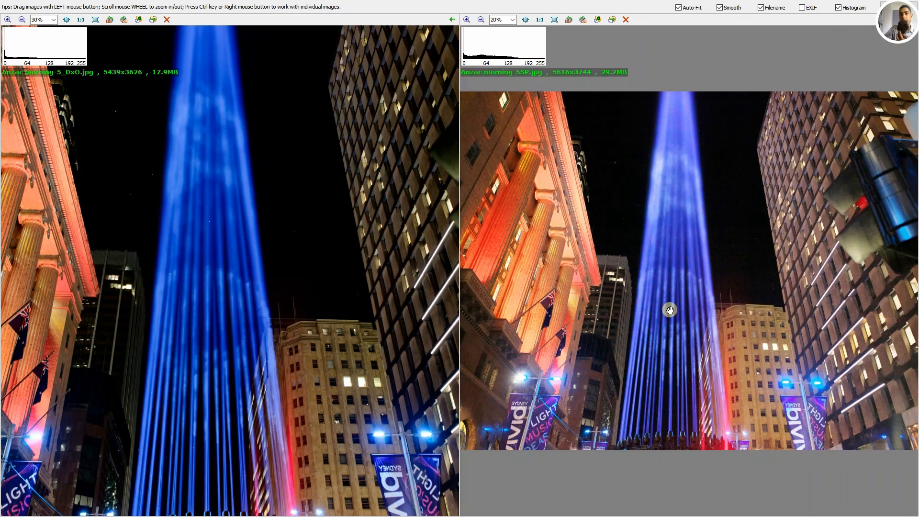
{"action": "scroll", "coordinate": [669, 309], "scroll_direction": "down", "scroll_amount": 1}
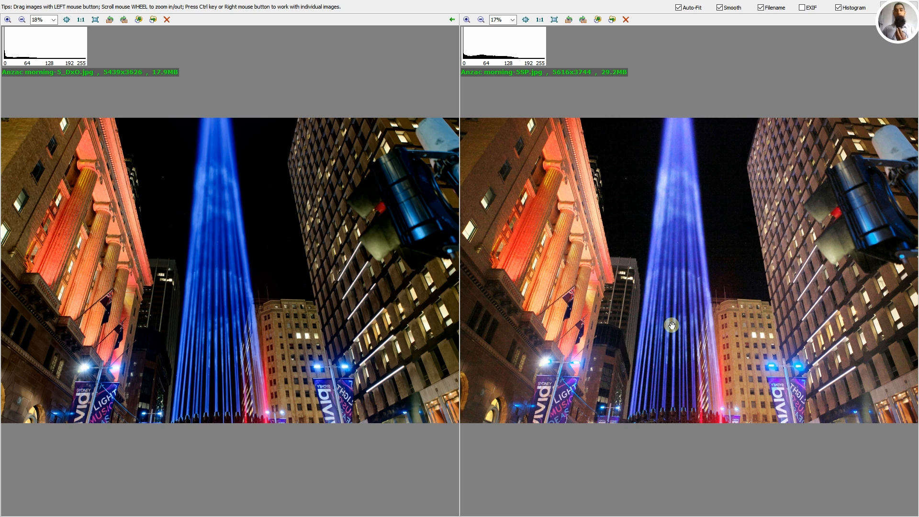
{"action": "scroll", "coordinate": [672, 326], "scroll_direction": "down", "scroll_amount": 1}
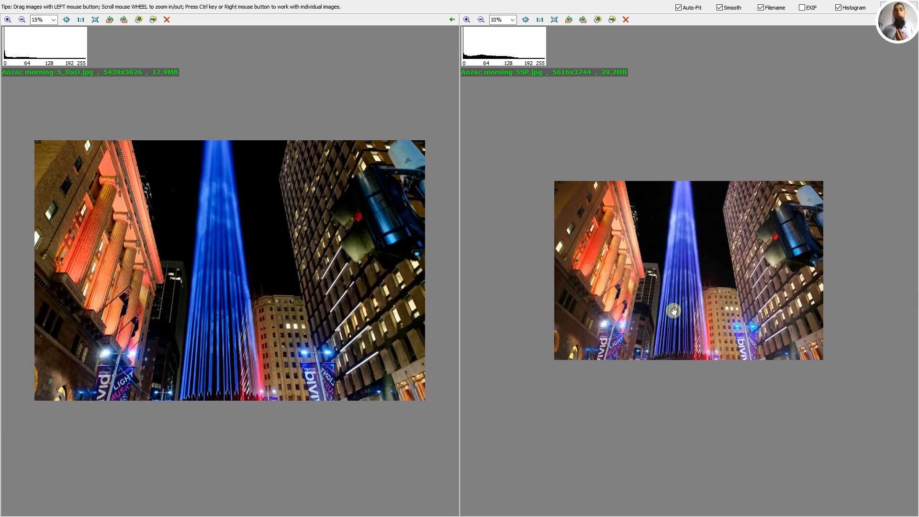
{"action": "scroll", "coordinate": [676, 309], "scroll_direction": "up", "scroll_amount": 1}
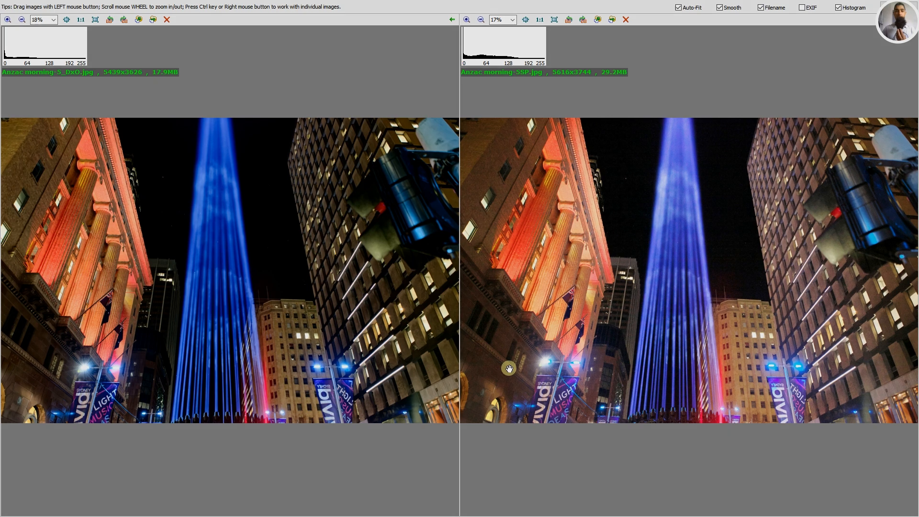